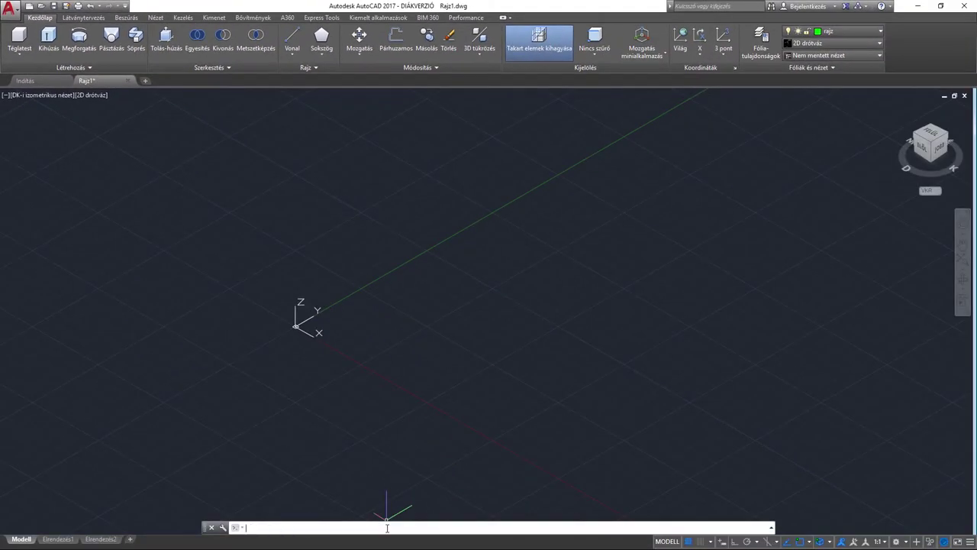
Step: Type KH at the command line to bring up the KIHÚZ extrude suggestion
type("k")
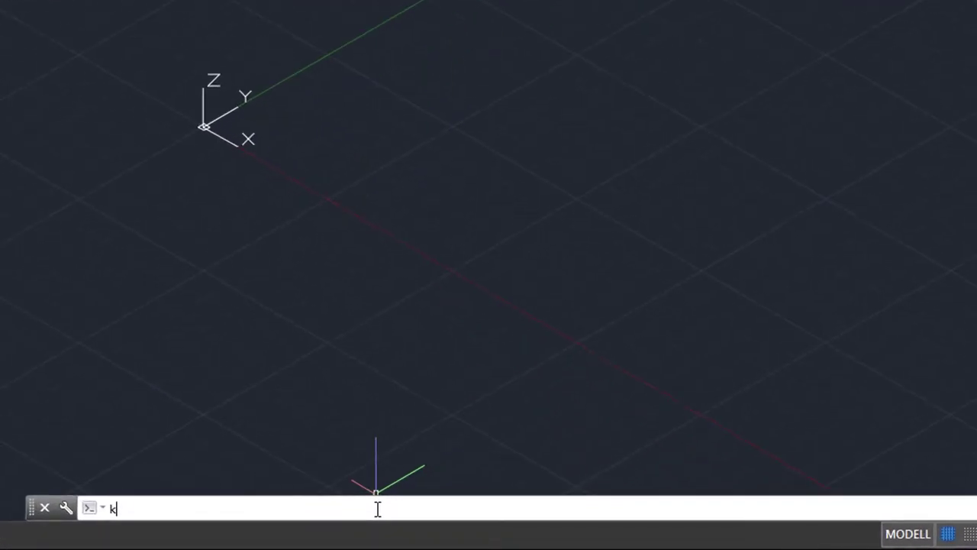
type("h")
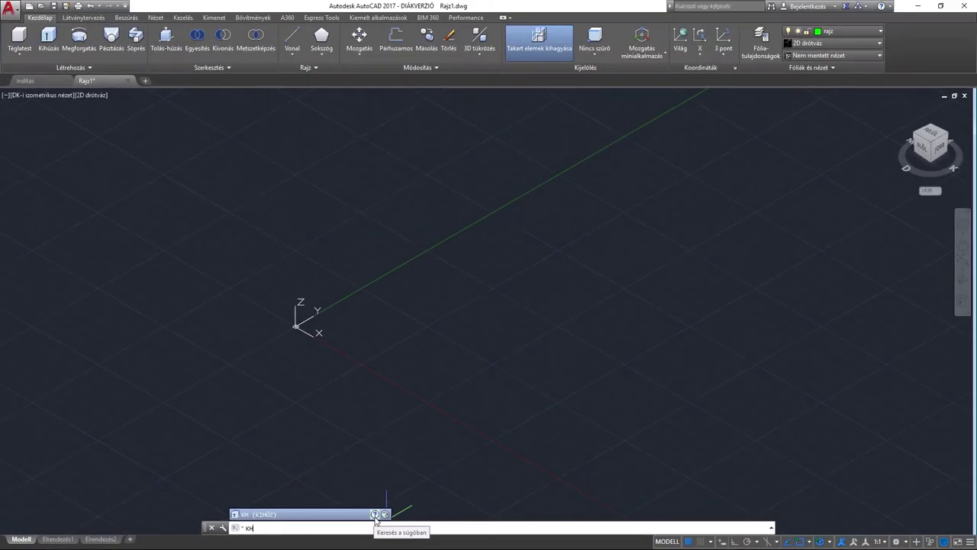
left_click(360, 492)
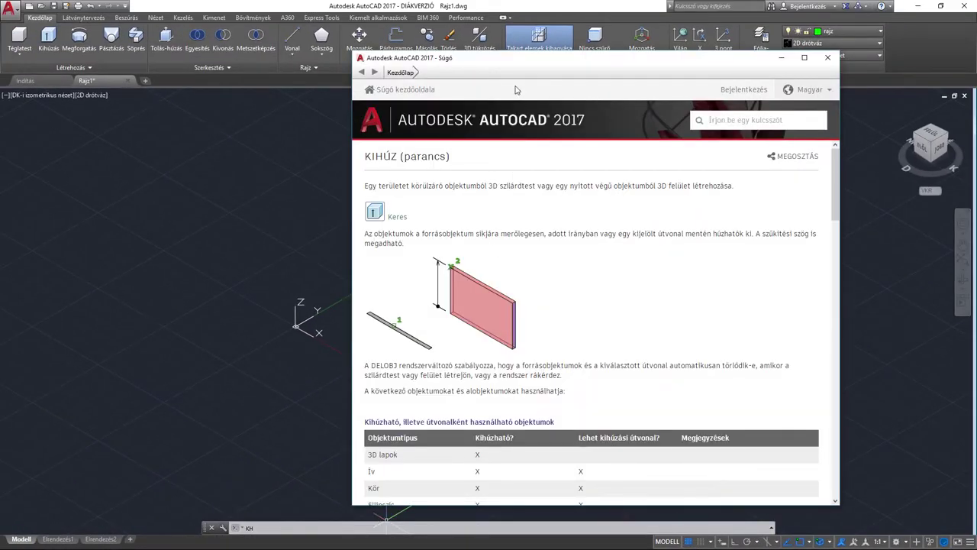
left_click_drag(523, 64, 510, 60)
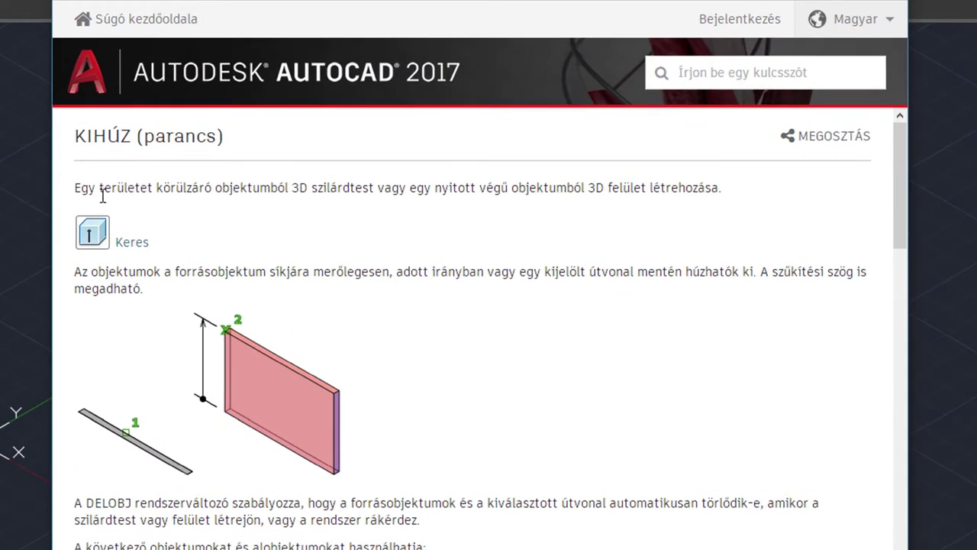
left_click_drag(106, 184, 373, 186)
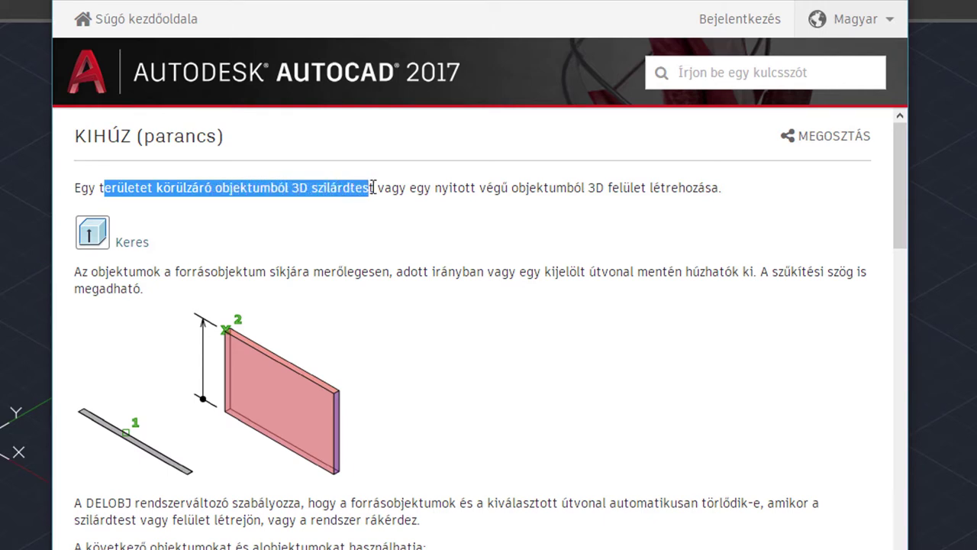
left_click_drag(437, 187, 715, 189)
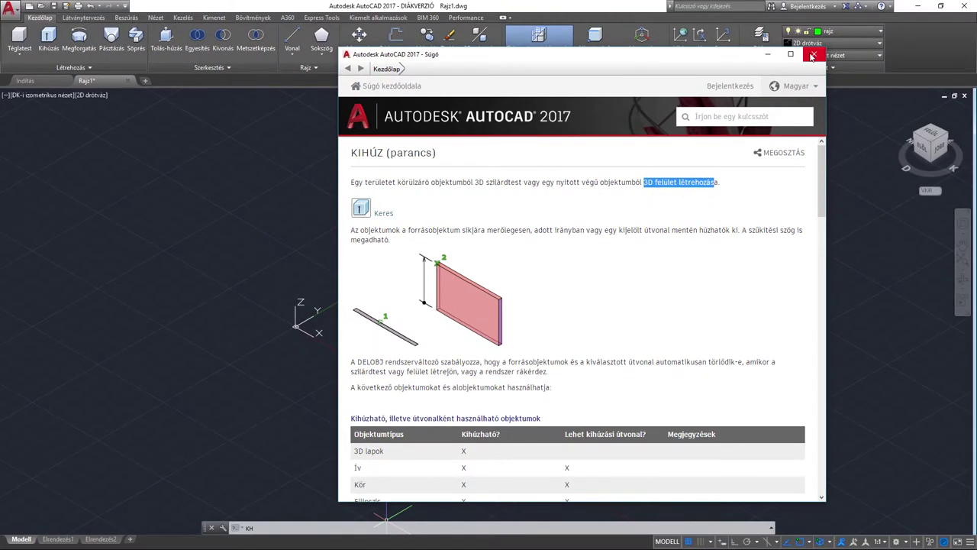
left_click(815, 52)
mouse_move(403, 318)
middle_mouse_down()
mouse_move(372, 322)
mouse_move(390, 339)
middle_mouse_up()
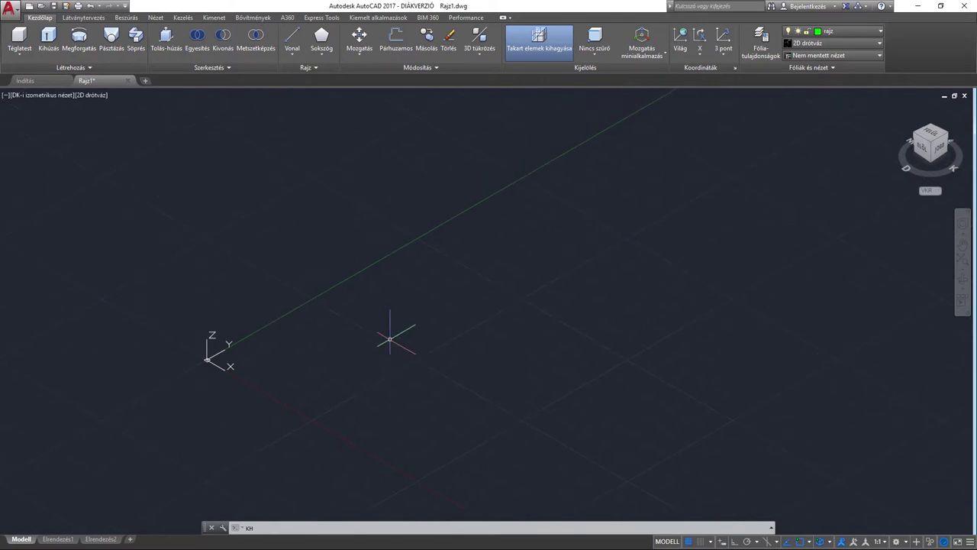
Step: Draw a 100 by 50 rectangle with the TÉGLALAP command's Méretek option
key("Escape")
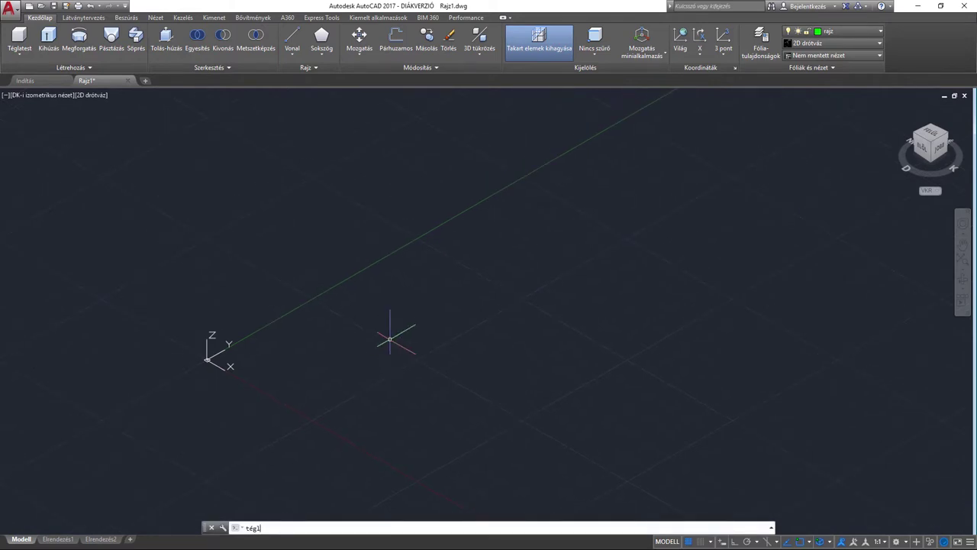
type("l")
key("Return")
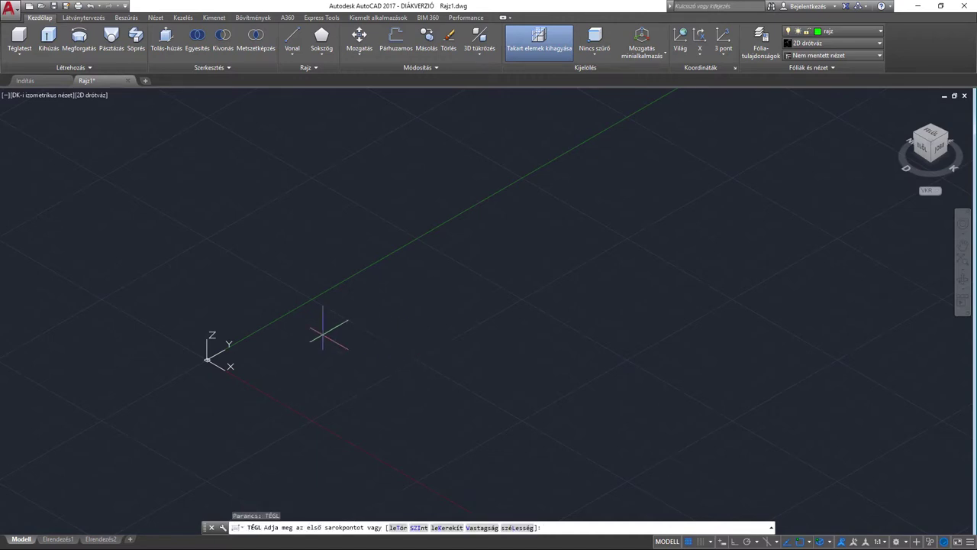
left_click(294, 354)
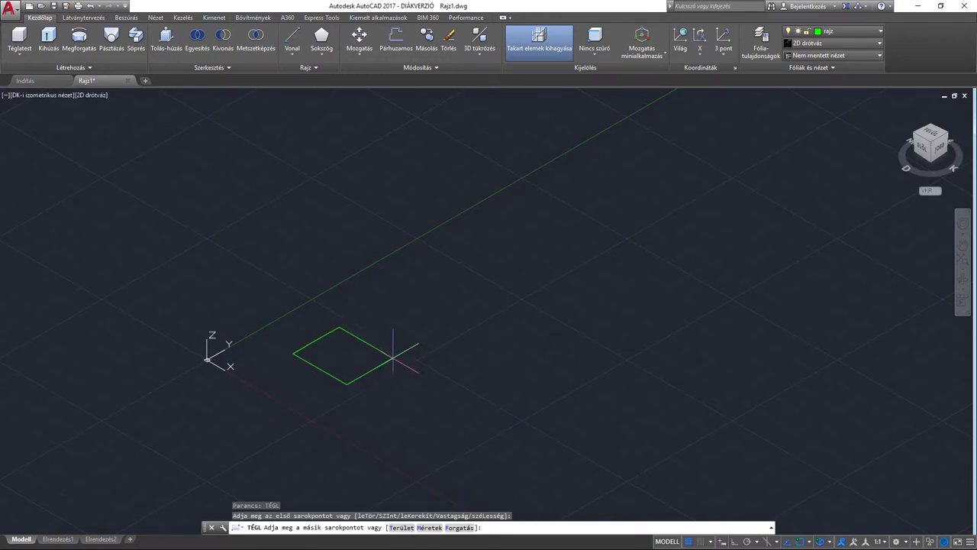
type("M")
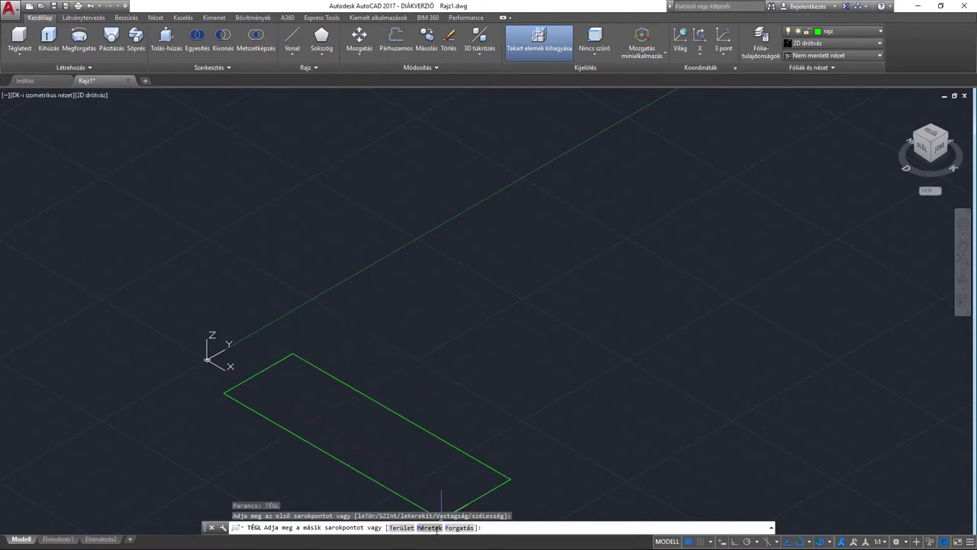
key("Return")
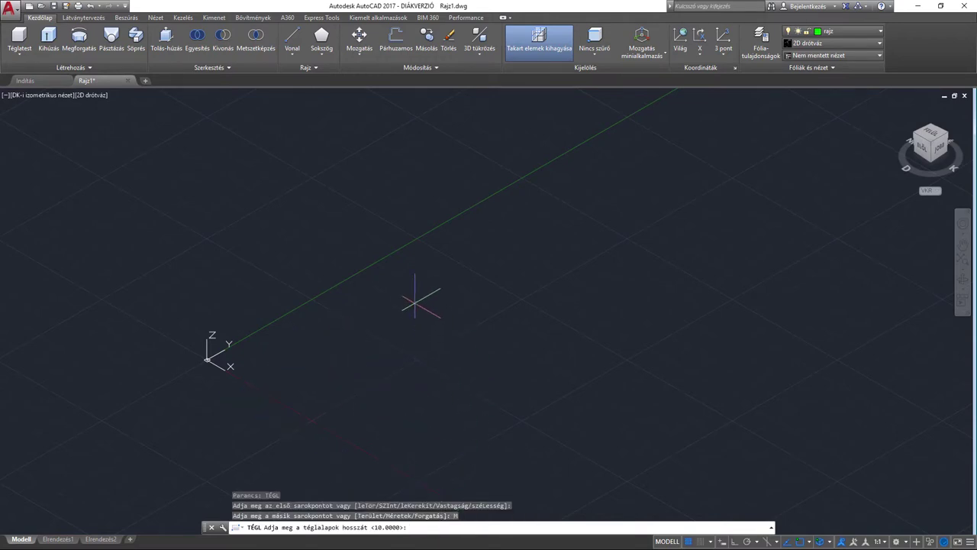
type("100")
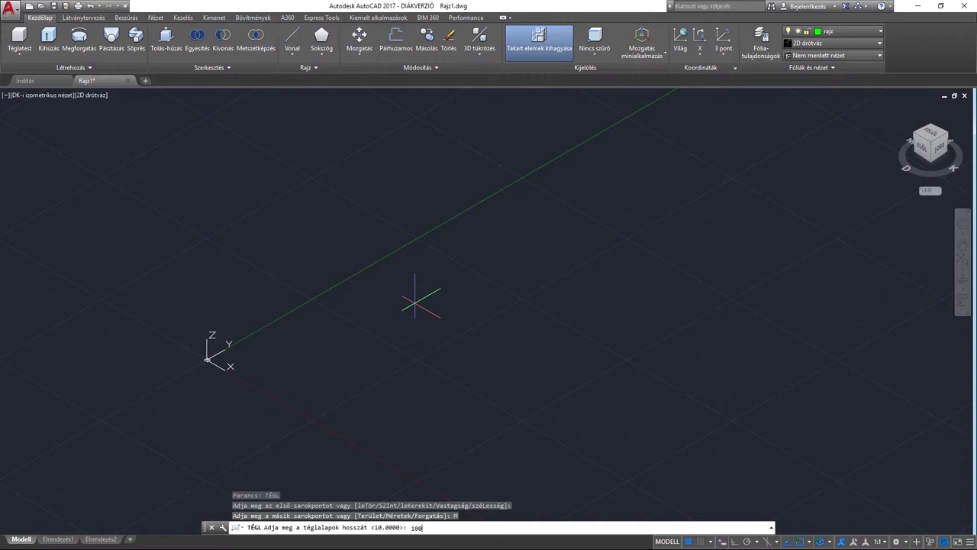
key("Return")
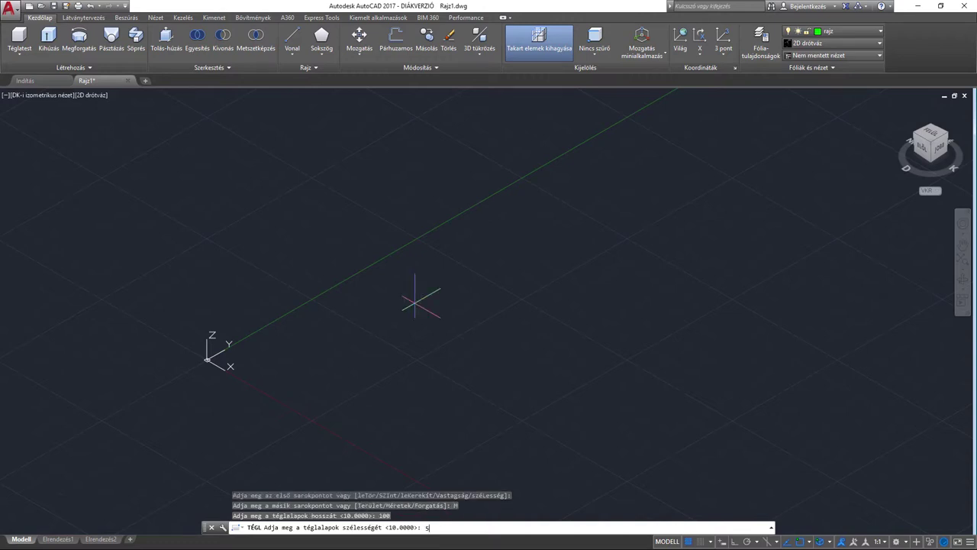
key("Return")
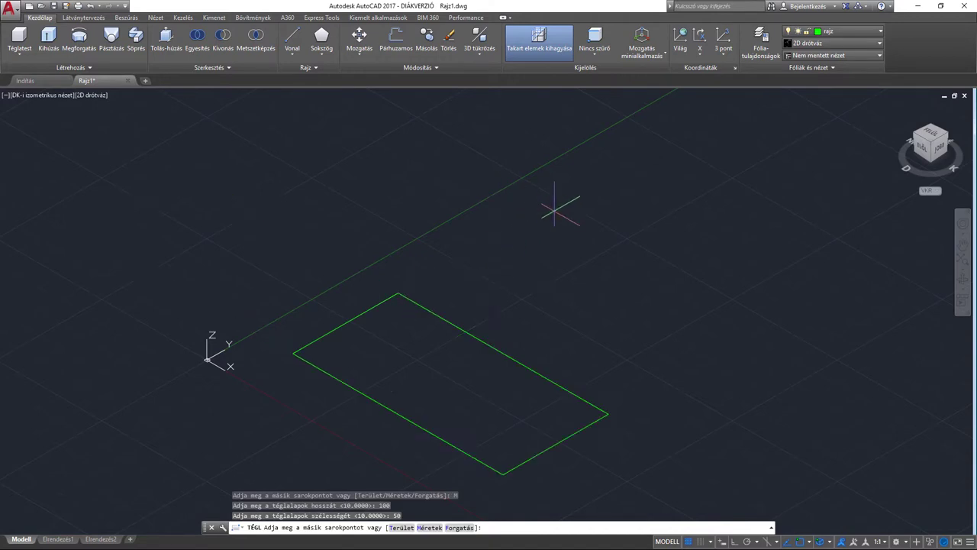
left_click(477, 357)
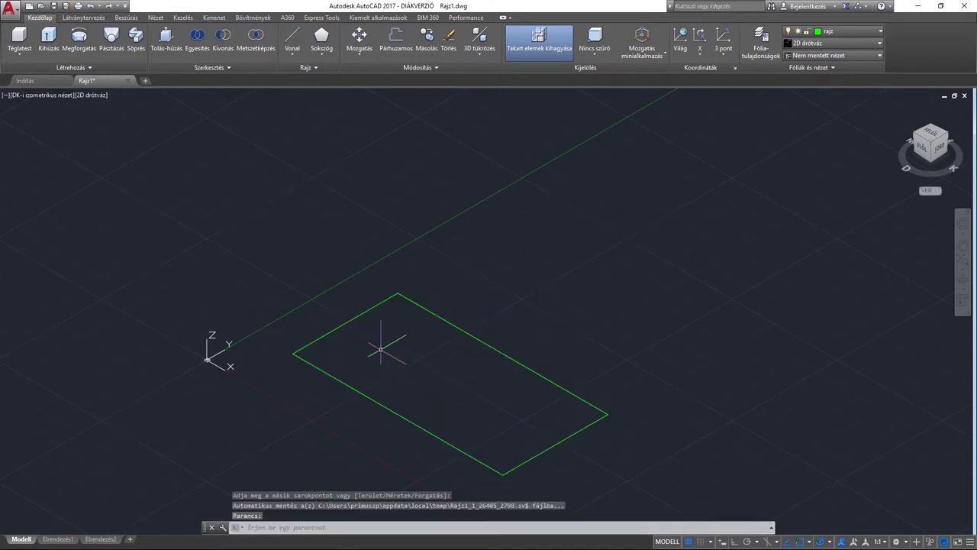
Step: Select the new rectangle to check it, then deselect it
middle_click_drag(403, 365, 349, 302)
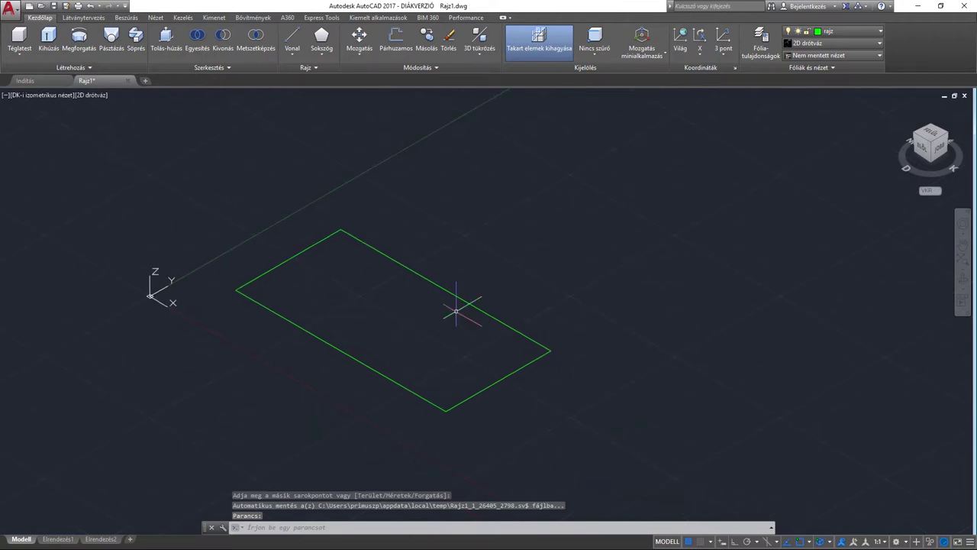
middle_click_drag(372, 350, 381, 358)
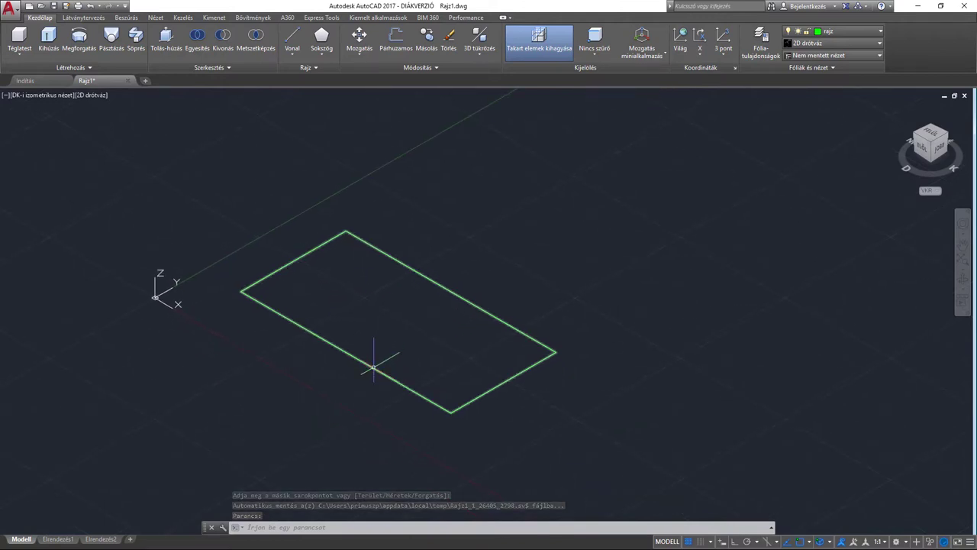
left_click(377, 365)
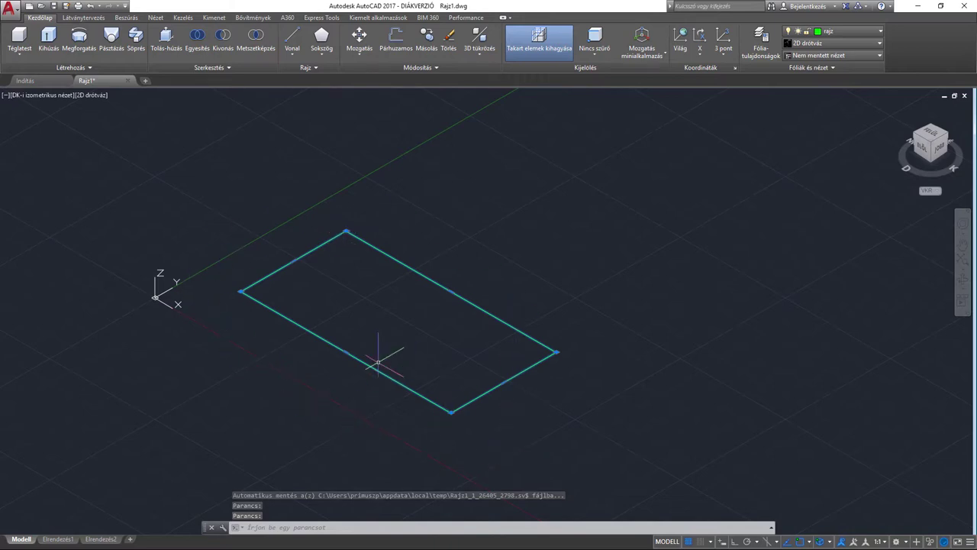
key("Escape")
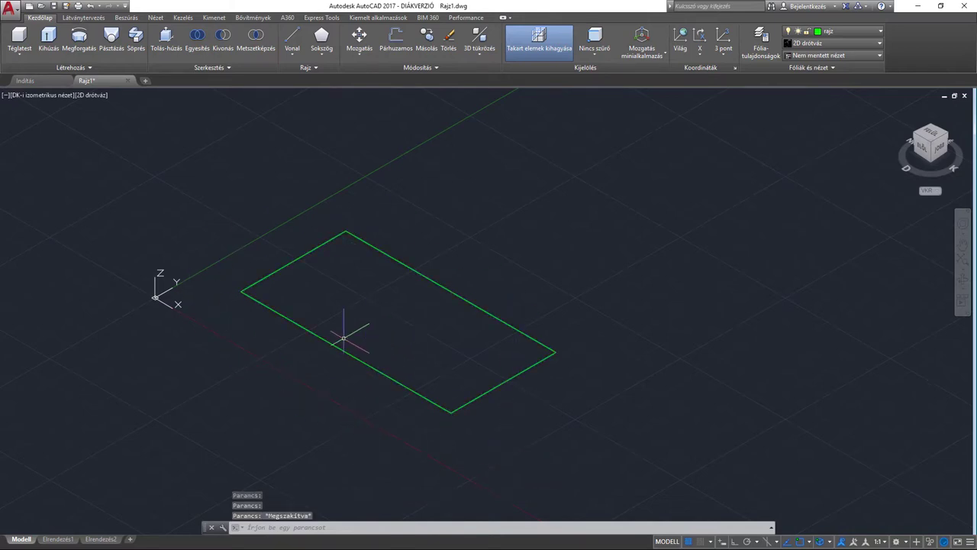
Step: Extrude the 100×50 rectangle to a height of 50 with KIHÚZ, forming a box
type("k")
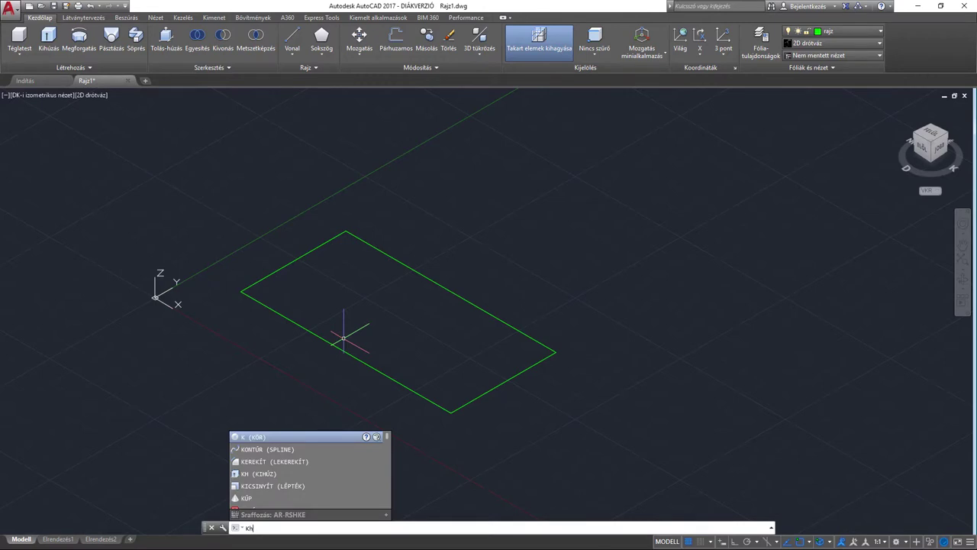
key("Return")
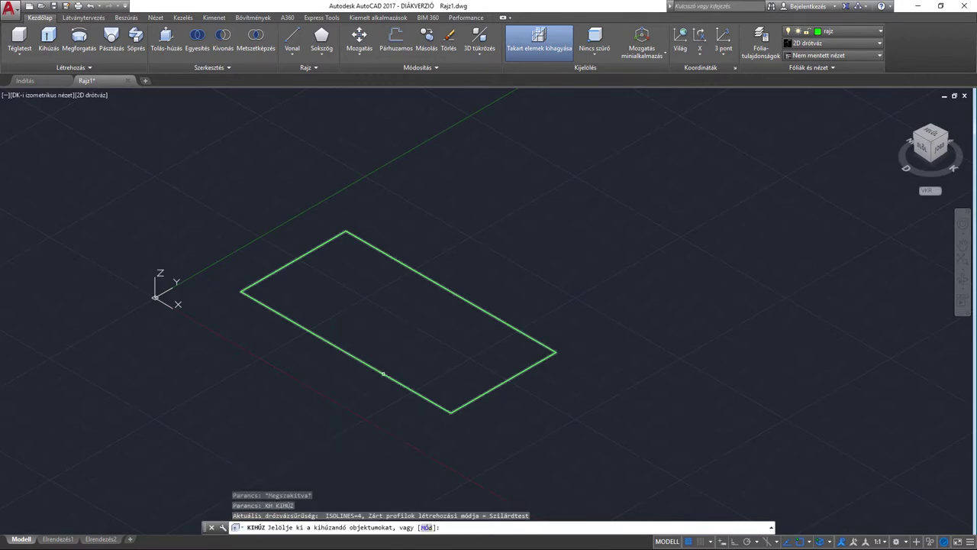
left_click(384, 374)
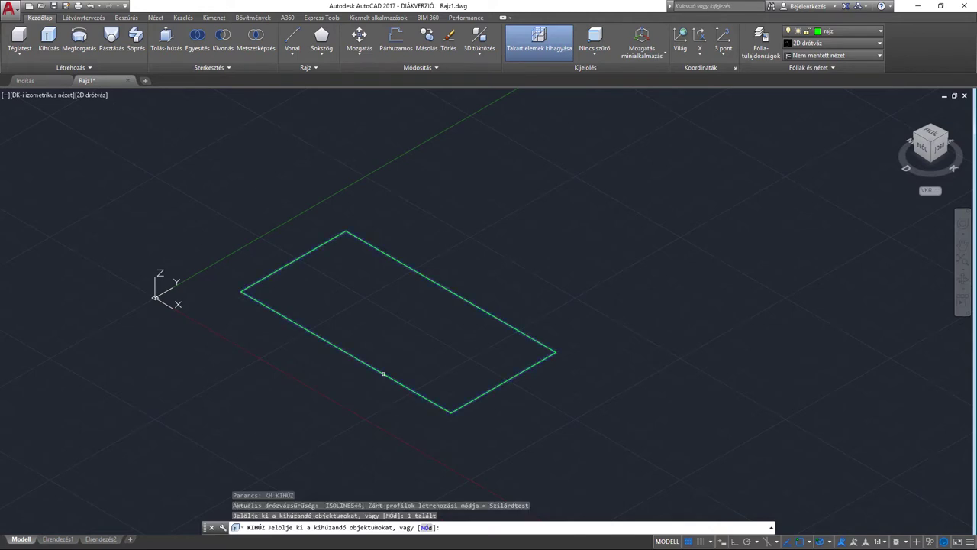
key("Return")
type("50")
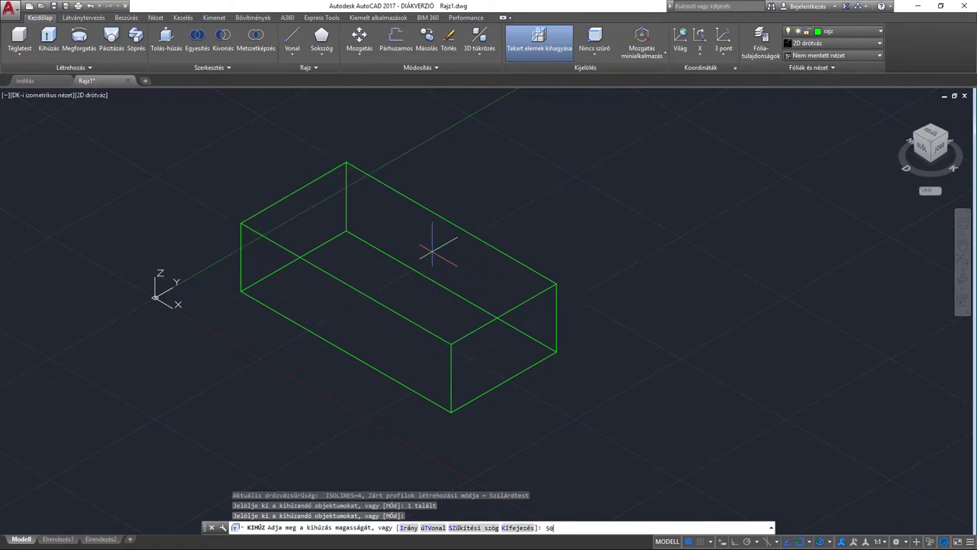
key("Return")
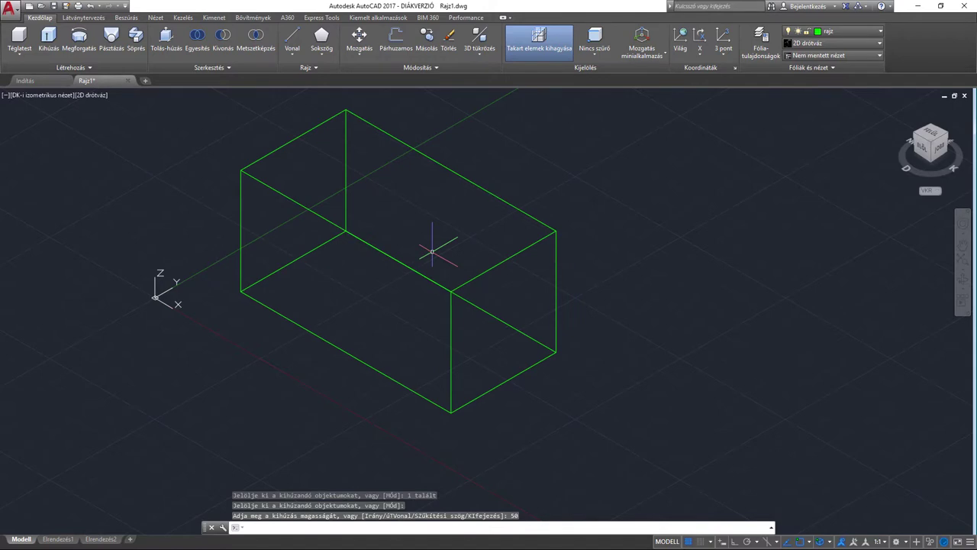
middle_click_drag(462, 291, 425, 320)
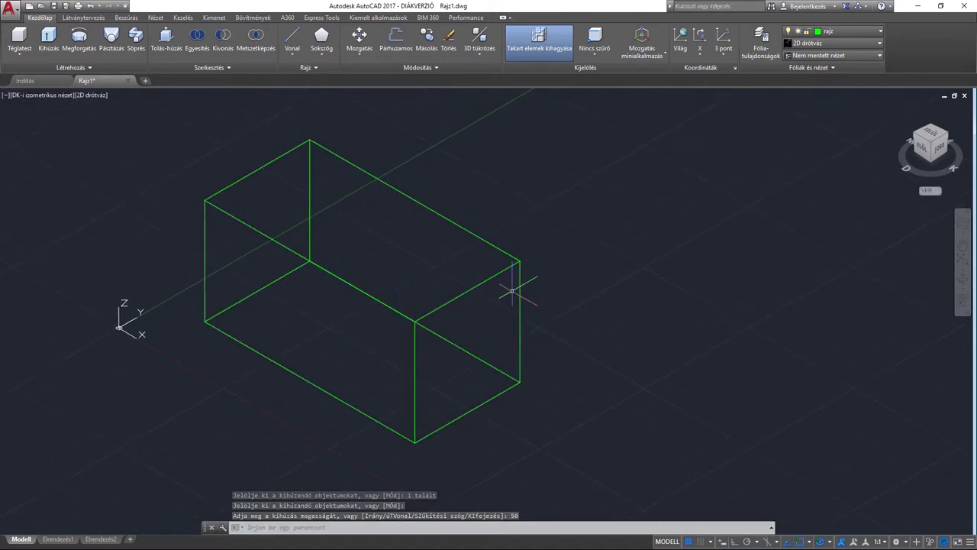
scroll(477, 300, "down", 2)
scroll(474, 294, "down", 1)
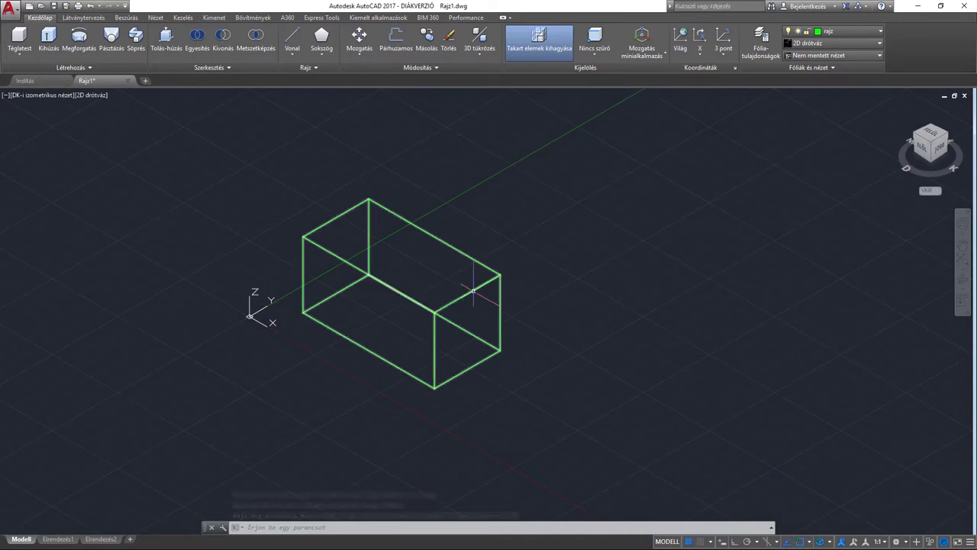
left_click(474, 290)
scroll(451, 294, "up", 2)
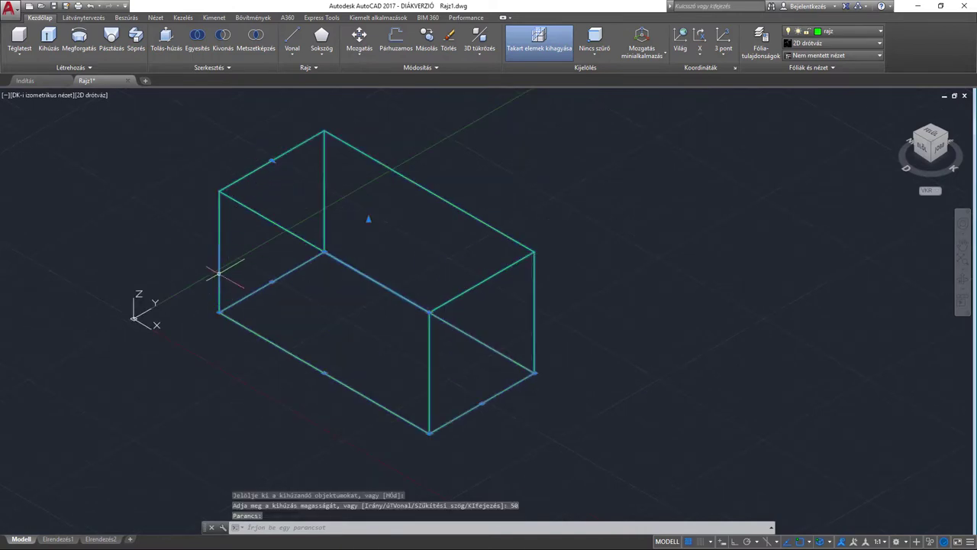
left_click(88, 95)
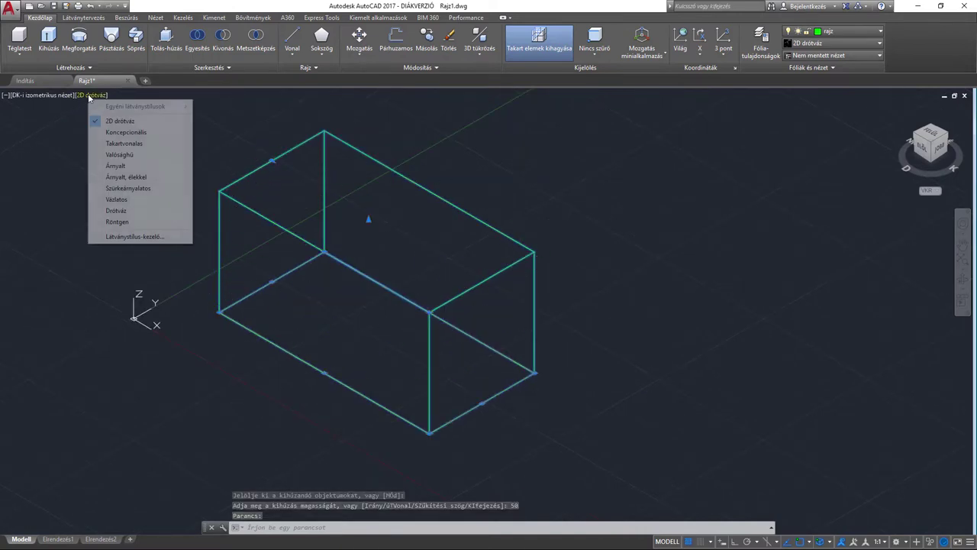
left_click(107, 131)
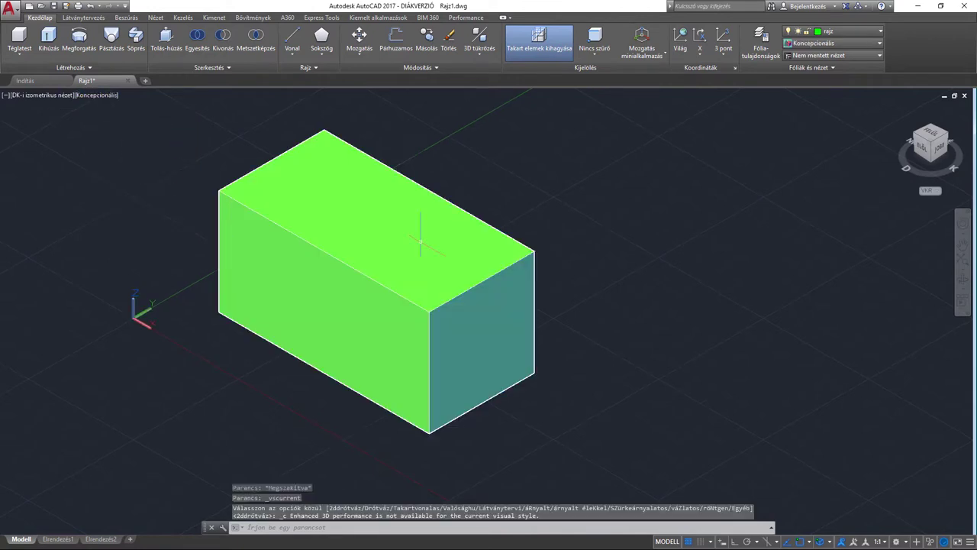
left_click(394, 326)
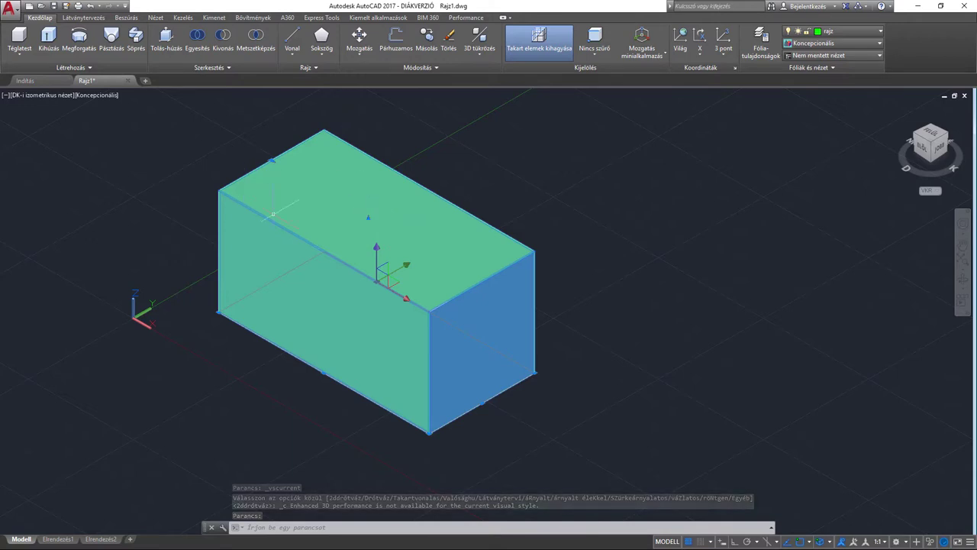
left_click(368, 217)
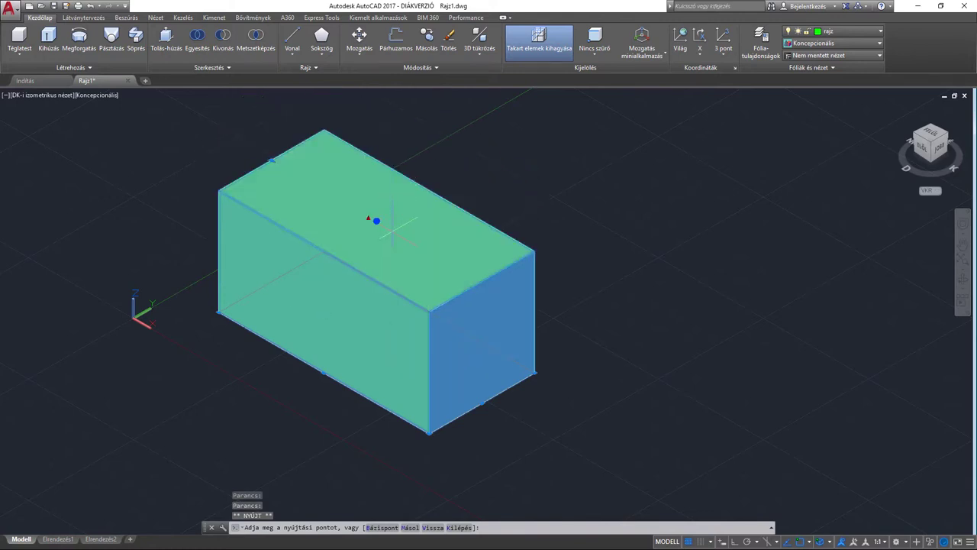
key("Escape")
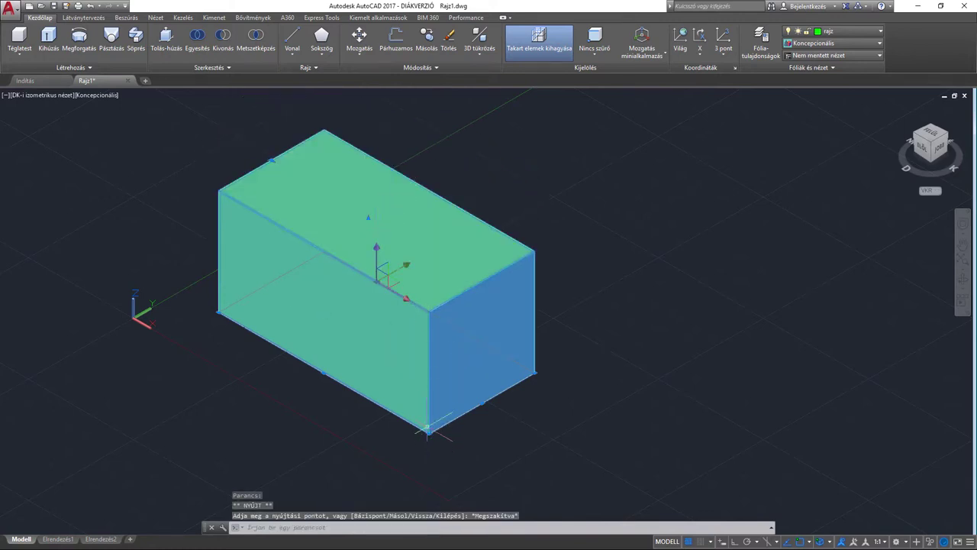
left_click(428, 430)
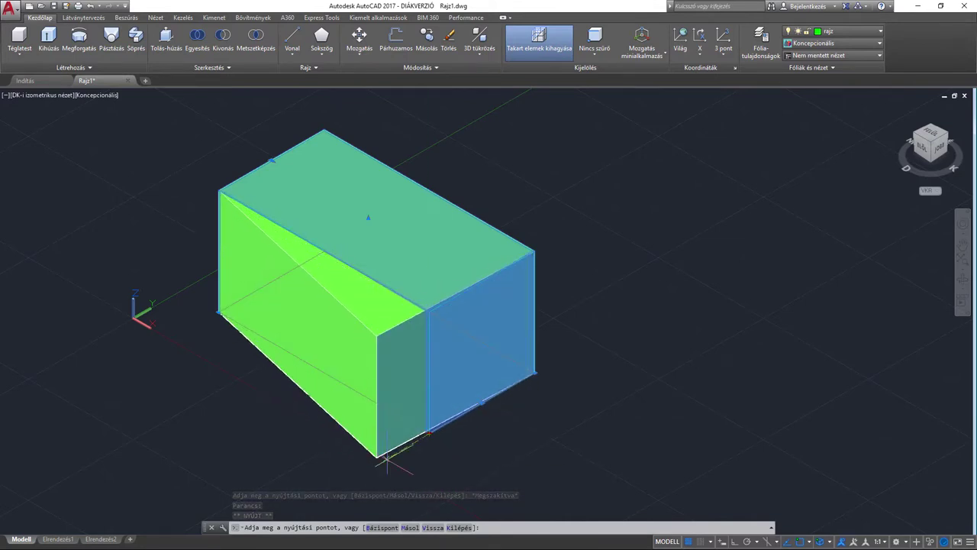
left_click(346, 438)
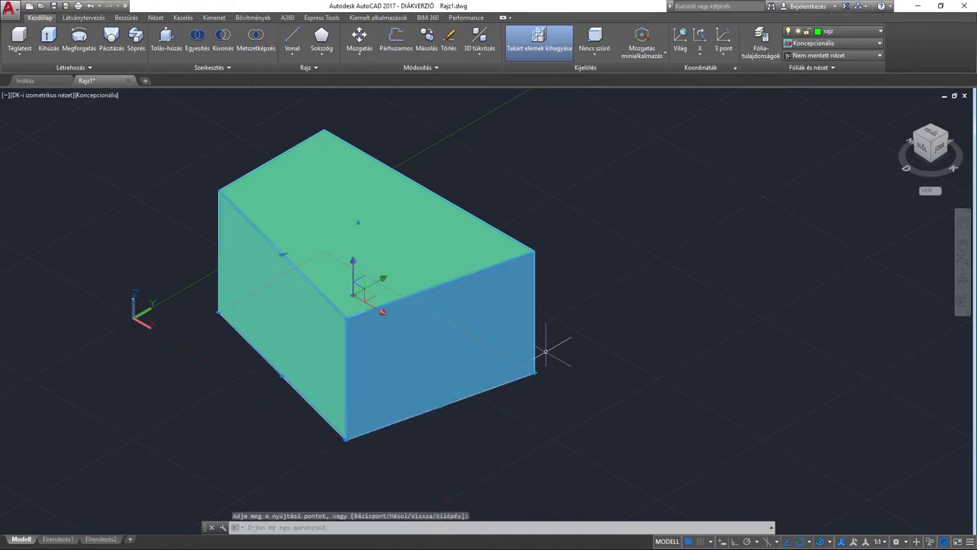
key("Escape")
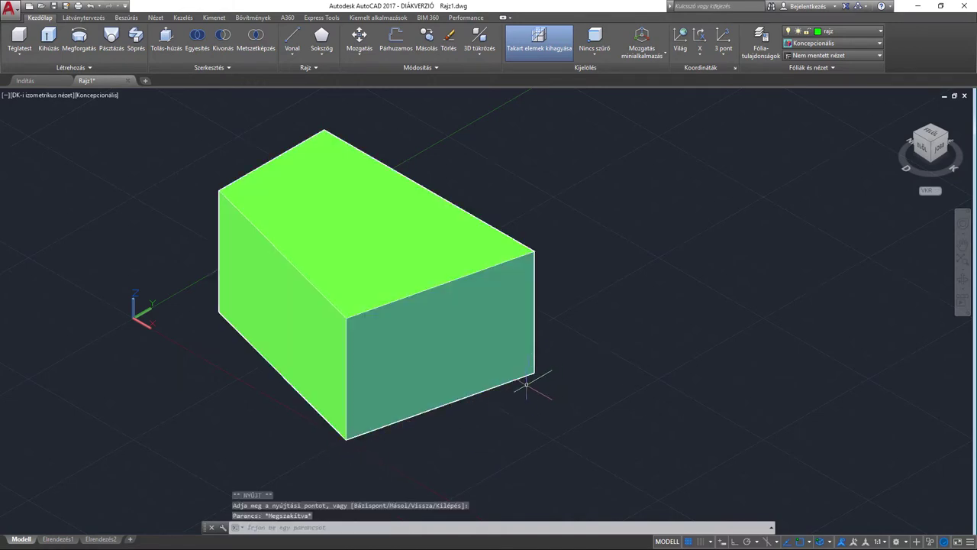
key("ctrl+z")
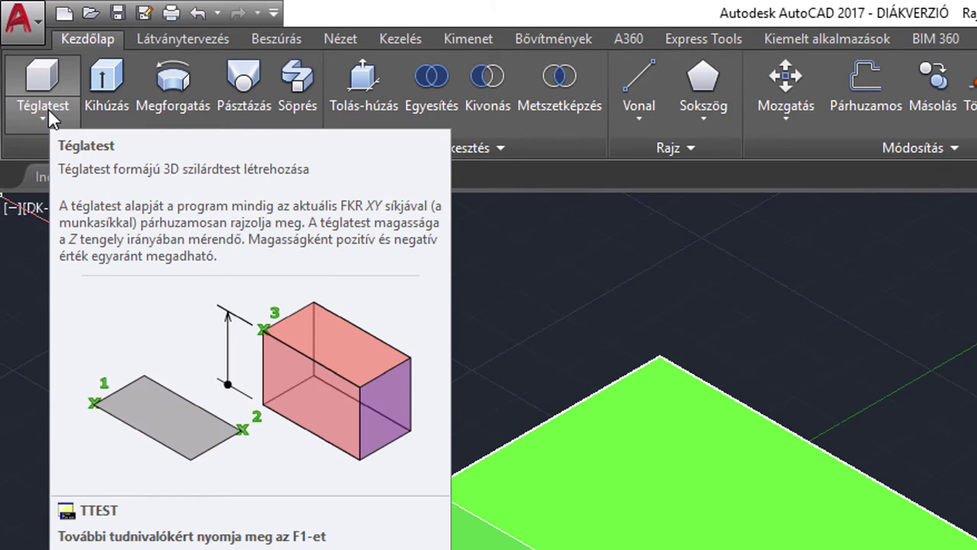
Step: Start the Téglatest box command from the Kezdőlap ribbon's solid-shapes dropdown
left_click(40, 121)
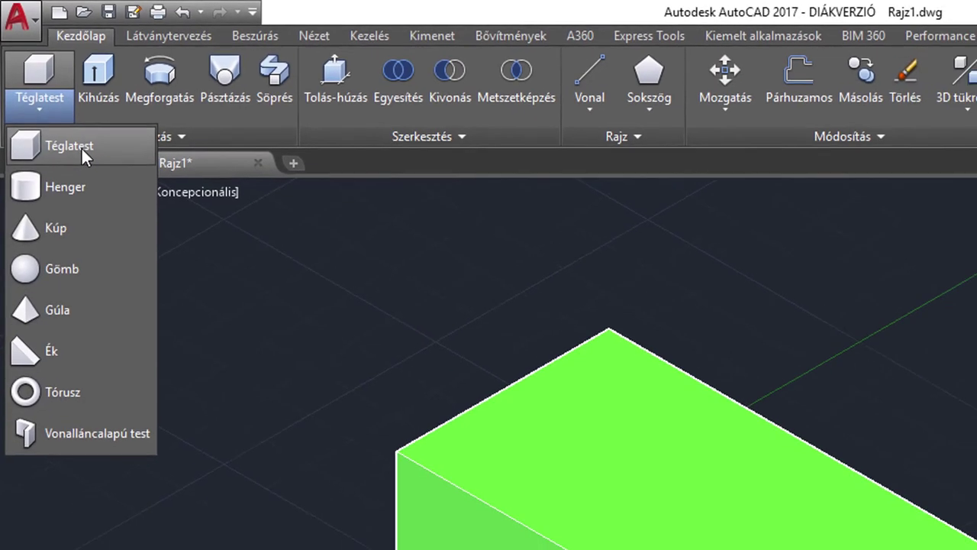
left_click(81, 147)
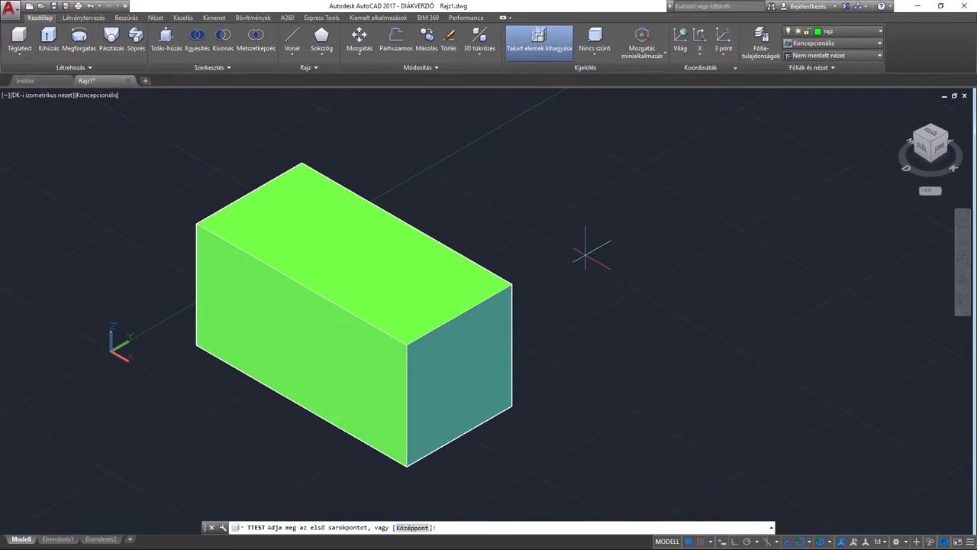
Step: Create a box with length 50, width 100 and height 50, with Ortho on
left_click(557, 243)
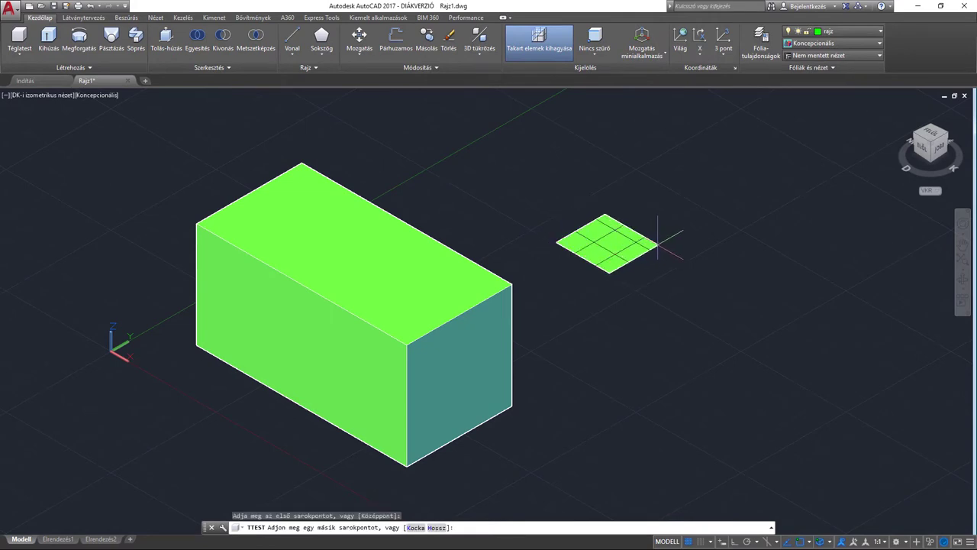
left_click(436, 529)
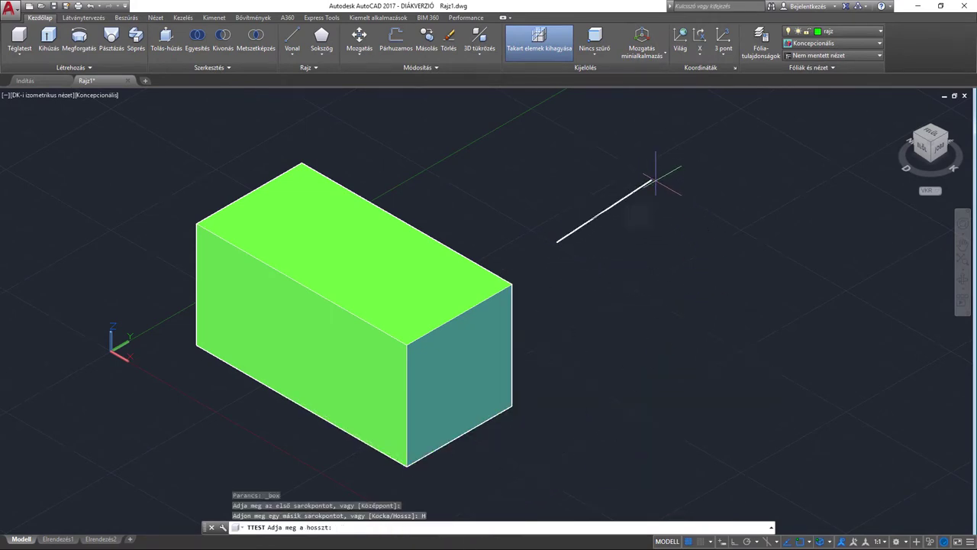
key("F8")
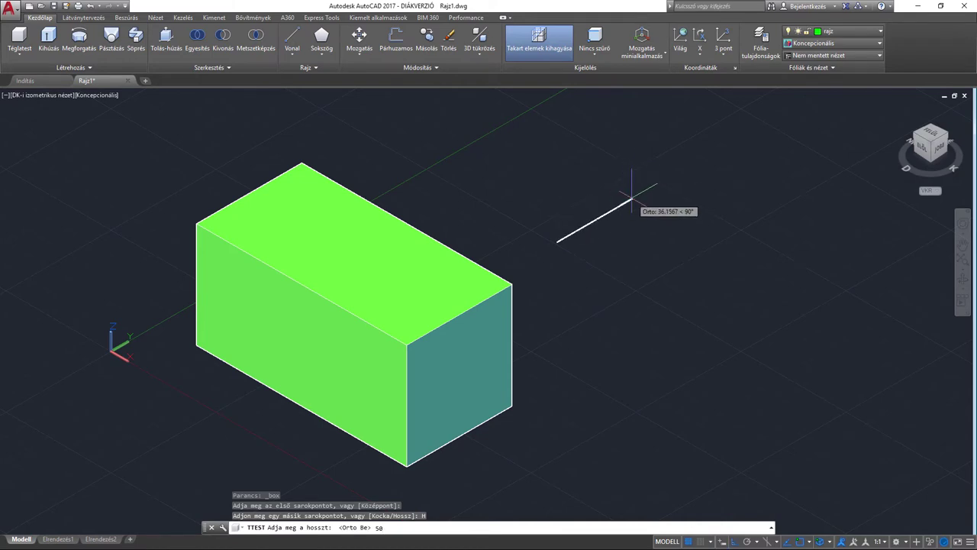
key("Return")
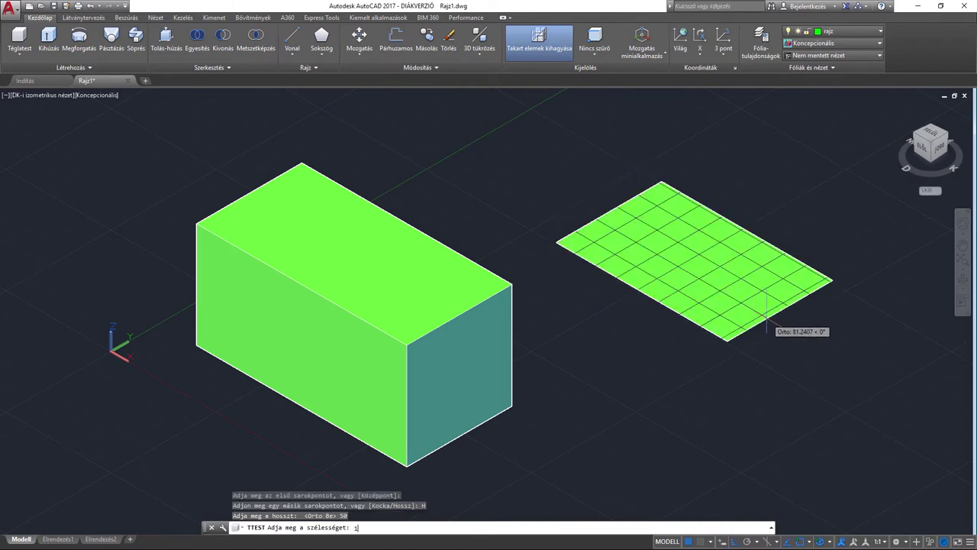
key("Return")
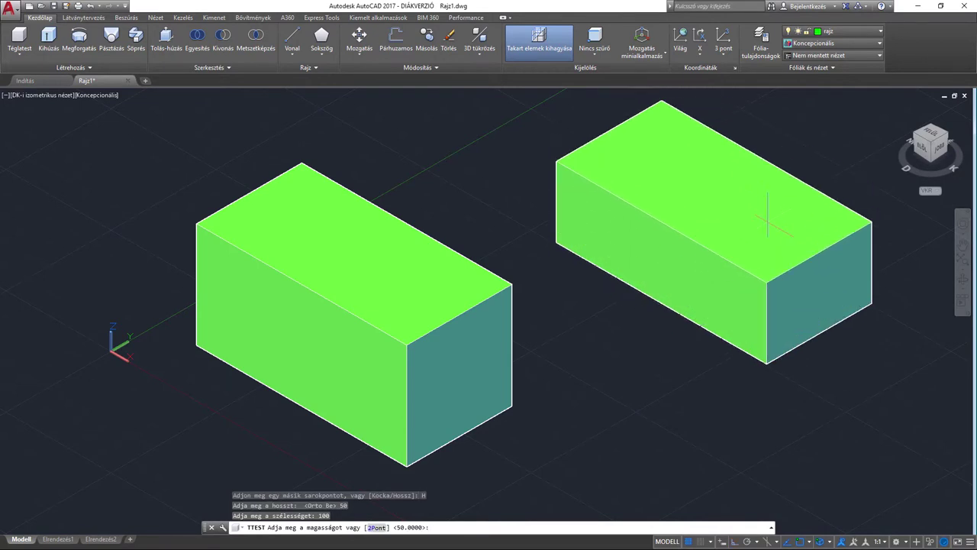
type("50")
key("Return")
Step: Select the right-hand box and start stretching its end outward with a grip
mouse_move(697, 240)
middle_mouse_down()
mouse_move(512, 270)
mouse_move(513, 290)
middle_mouse_up()
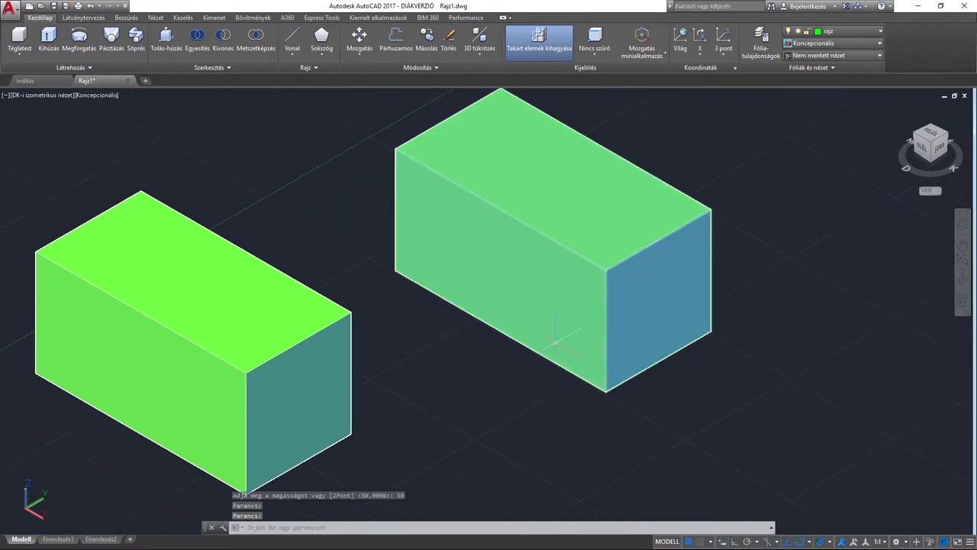
middle_click_drag(542, 343, 549, 340)
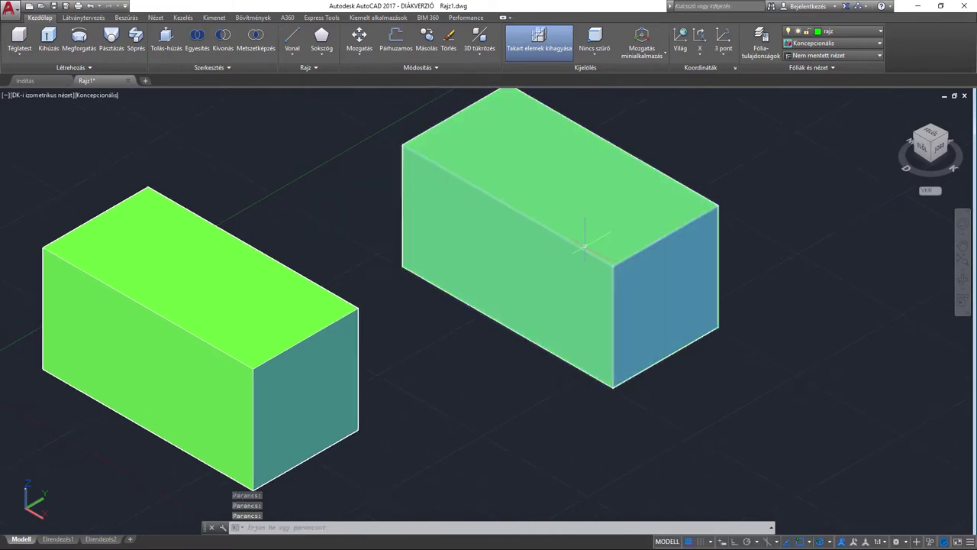
left_click(585, 245)
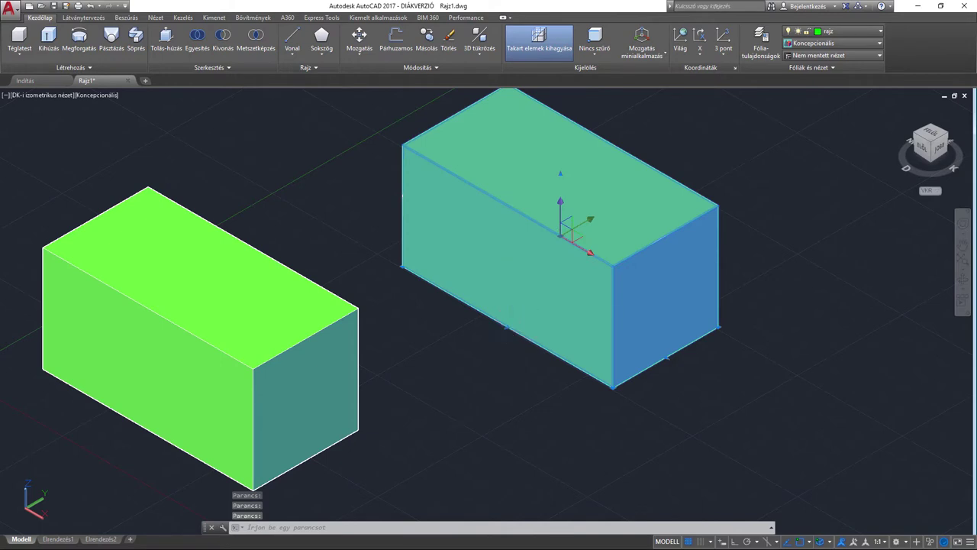
left_click(507, 327)
key("Escape")
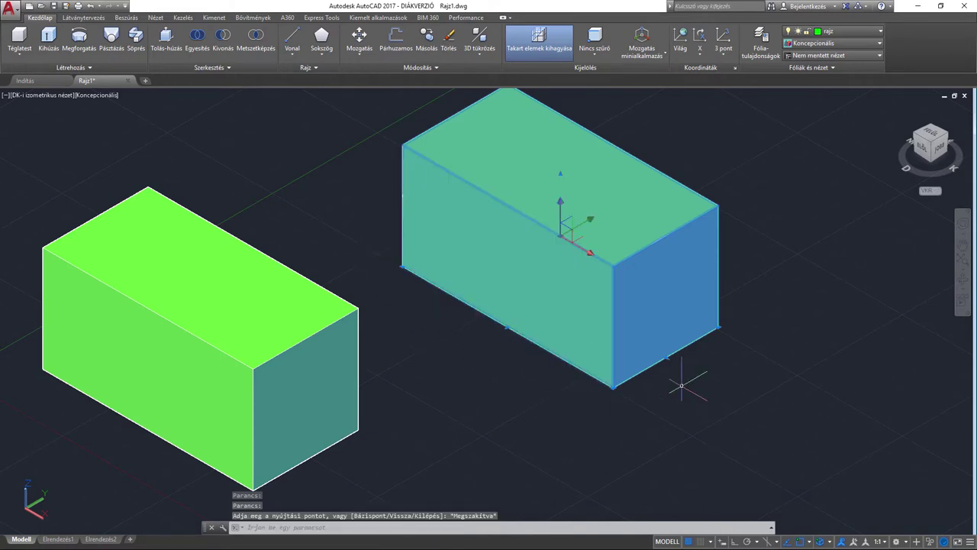
left_click(666, 357)
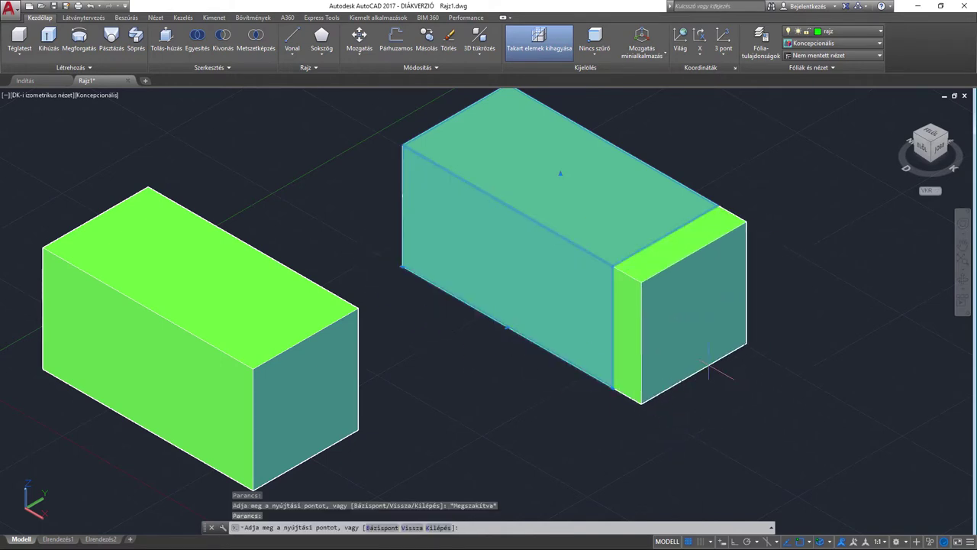
key("Escape")
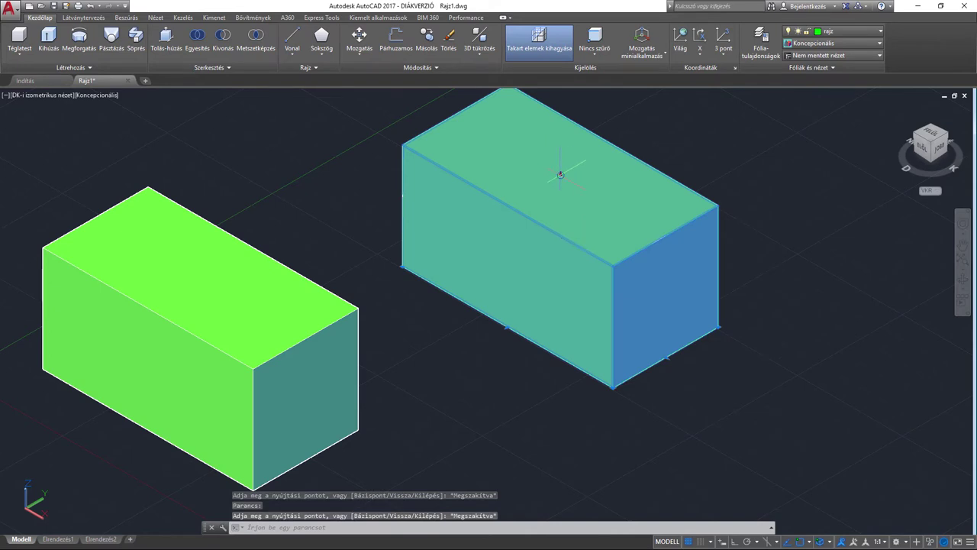
left_click(560, 175)
key("Escape")
left_click(613, 388)
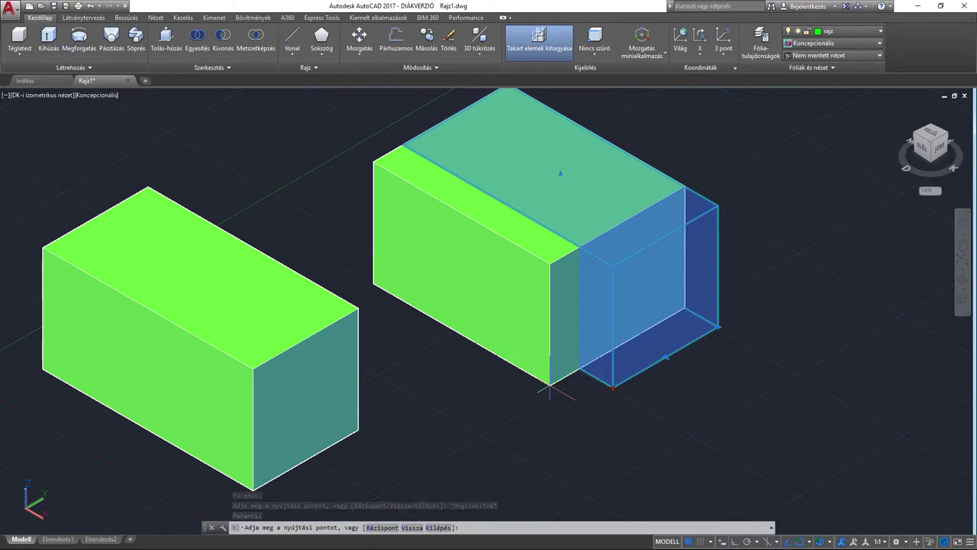
middle_click_drag(549, 389, 572, 353)
left_click(572, 352)
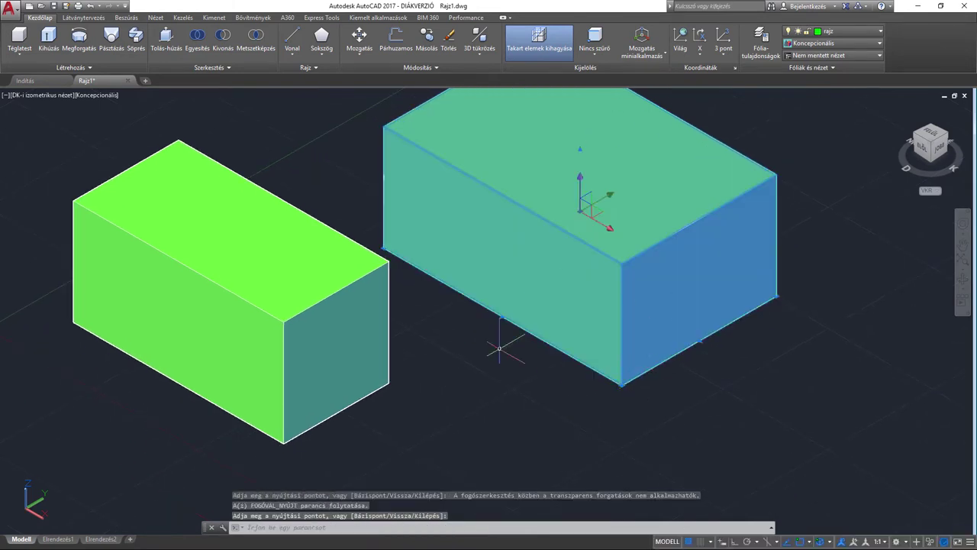
key("Escape")
left_click(328, 393)
middle_click_drag(185, 421, 294, 375)
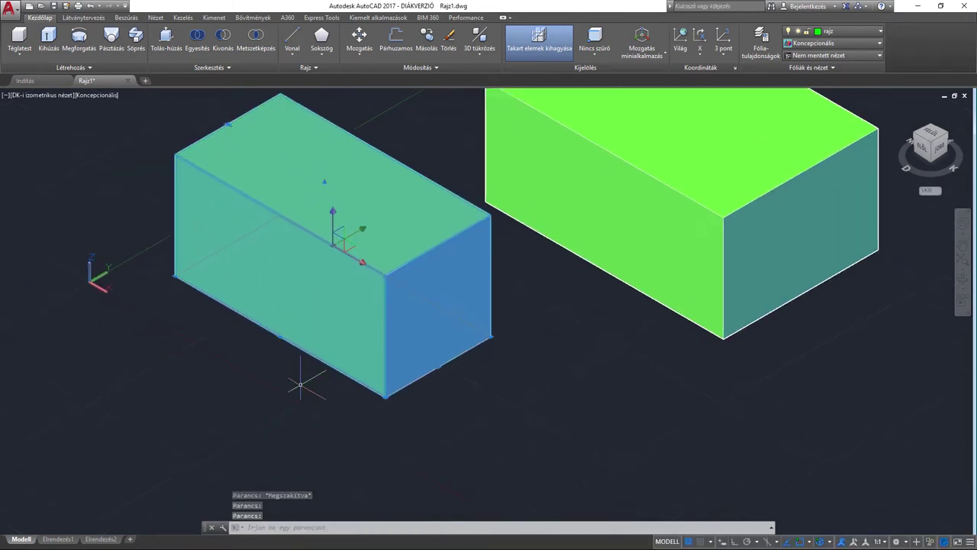
left_click(384, 395)
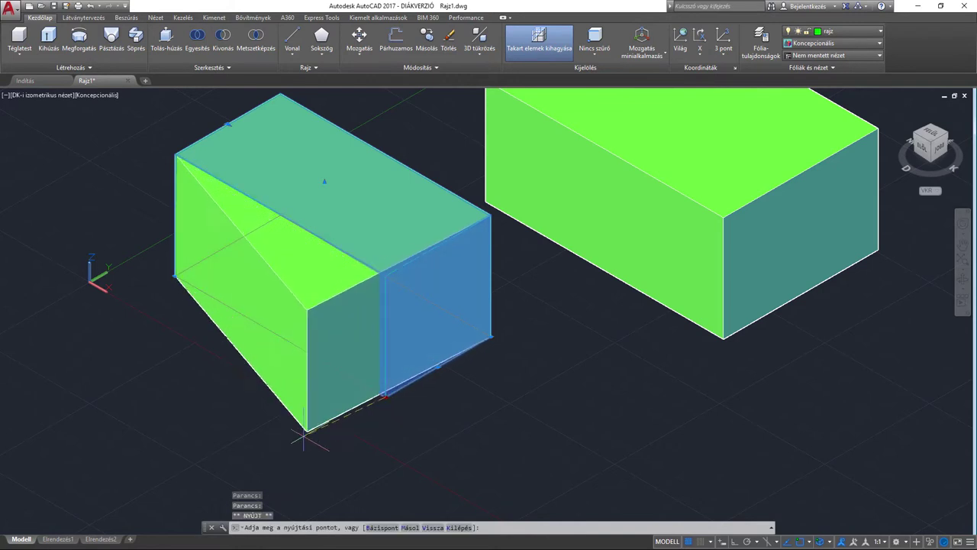
left_click(213, 479)
left_click(491, 336)
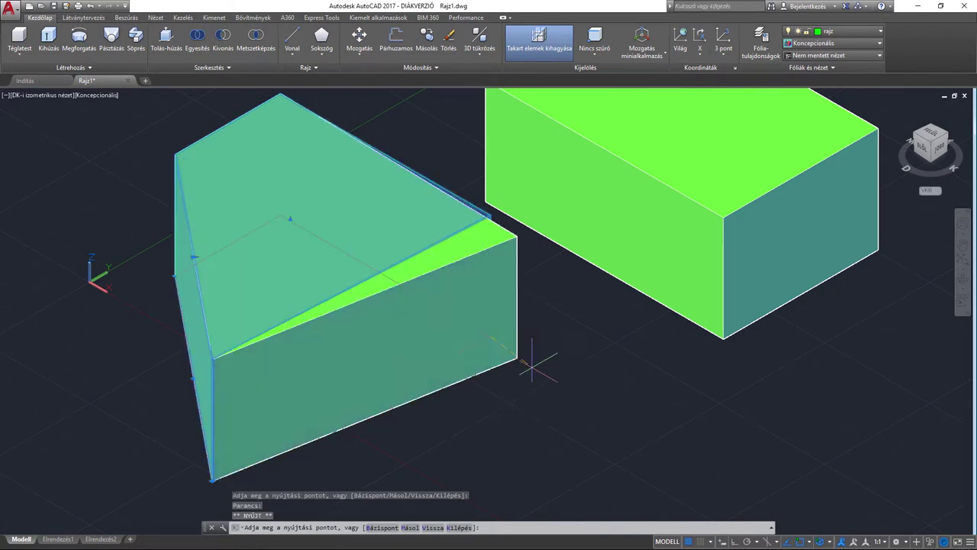
left_click(588, 363)
middle_click_drag(779, 329, 667, 389)
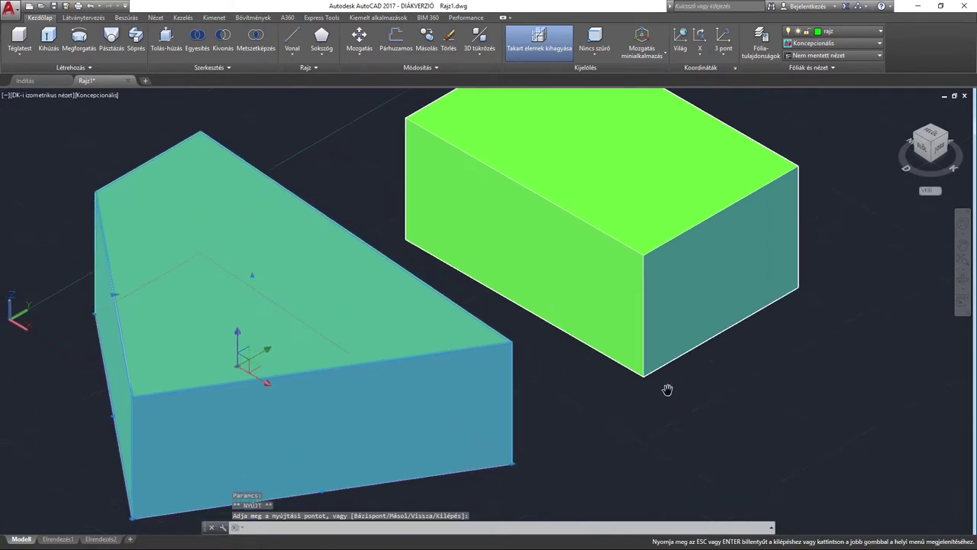
scroll(667, 390, "down", 2)
key("Escape")
key("Escape")
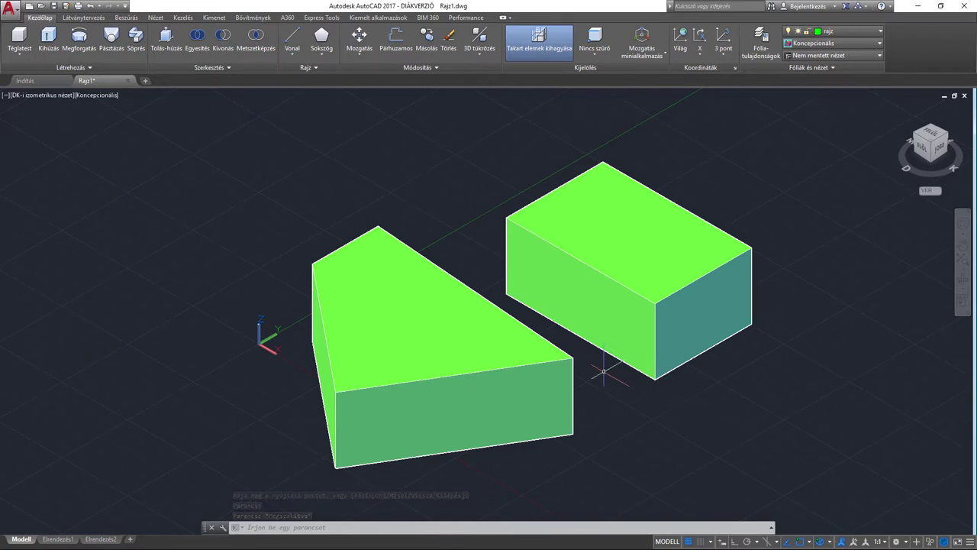
key("Escape")
key("Escape")
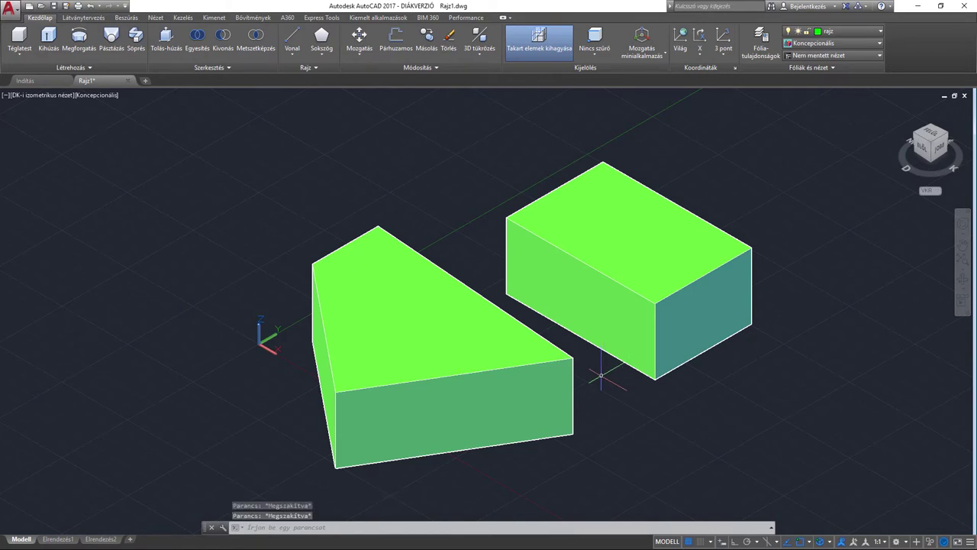
key("ctrl+z")
key("ctrl+z")
key("ctrl+z")
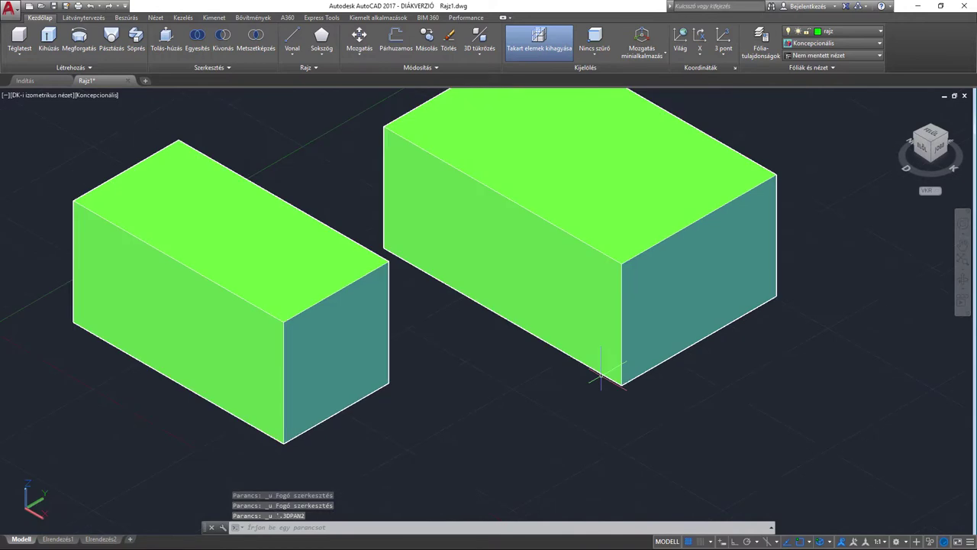
key("ctrl+z")
key("ctrl+z")
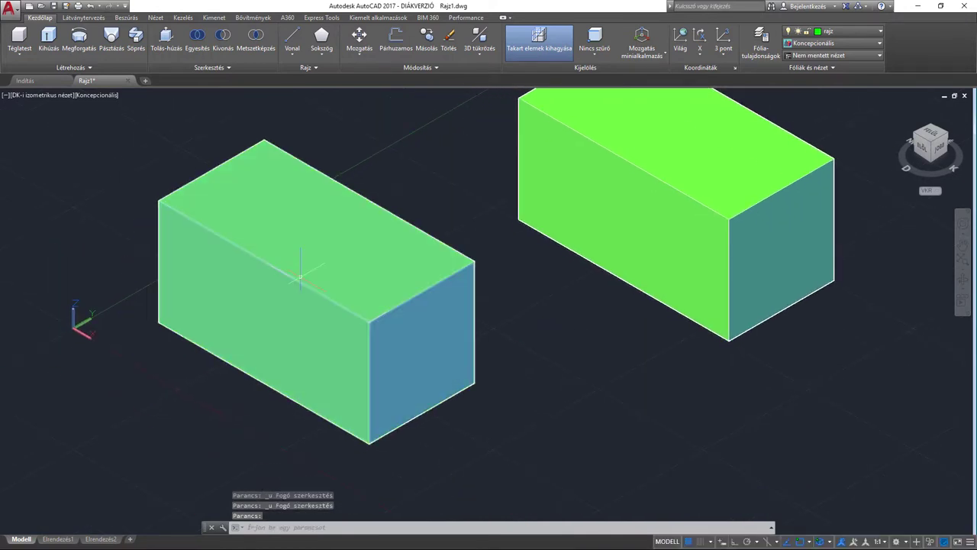
Step: Move the left box below the other box with MO, then undo the move
middle_click_drag(300, 276, 345, 278)
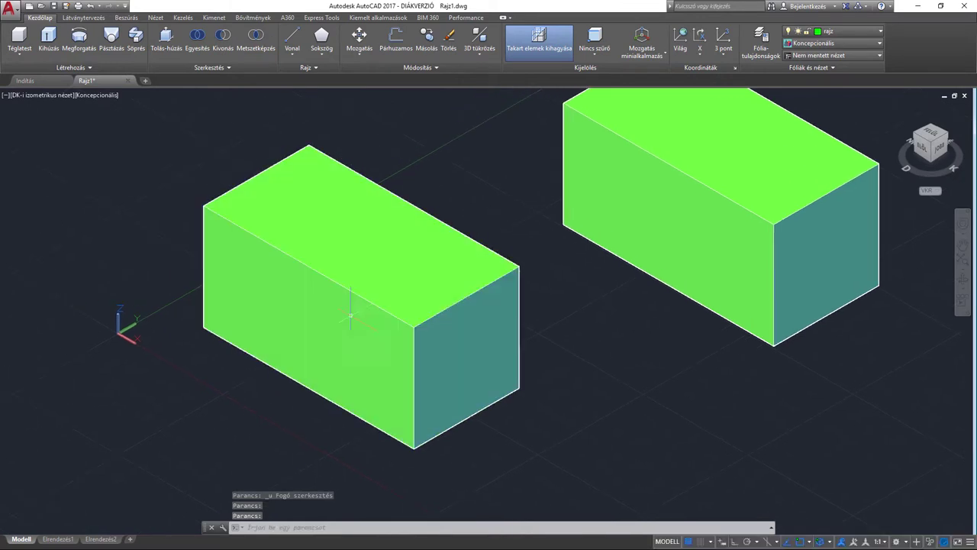
scroll(369, 301, "down", 2)
left_click(369, 302)
type("mo")
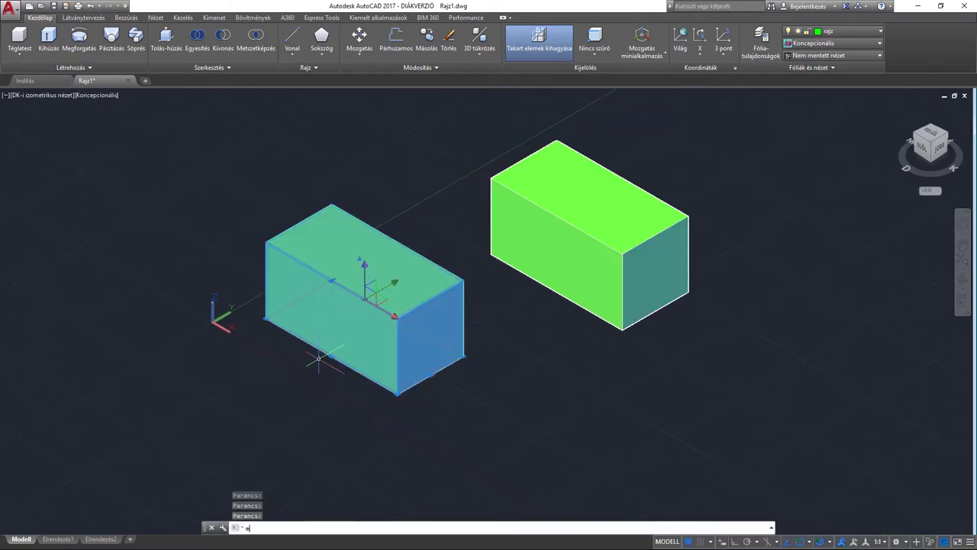
key("Return")
left_click(398, 394)
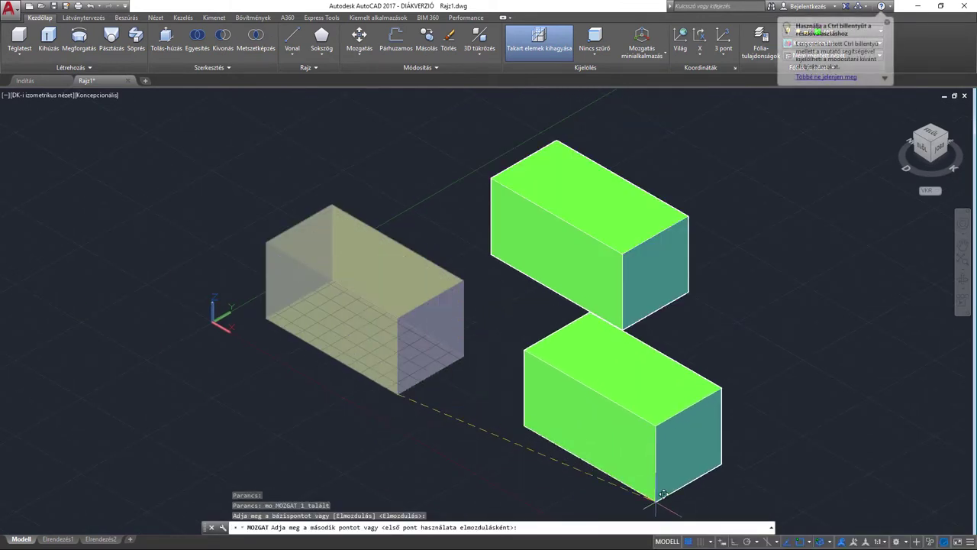
left_click(495, 449)
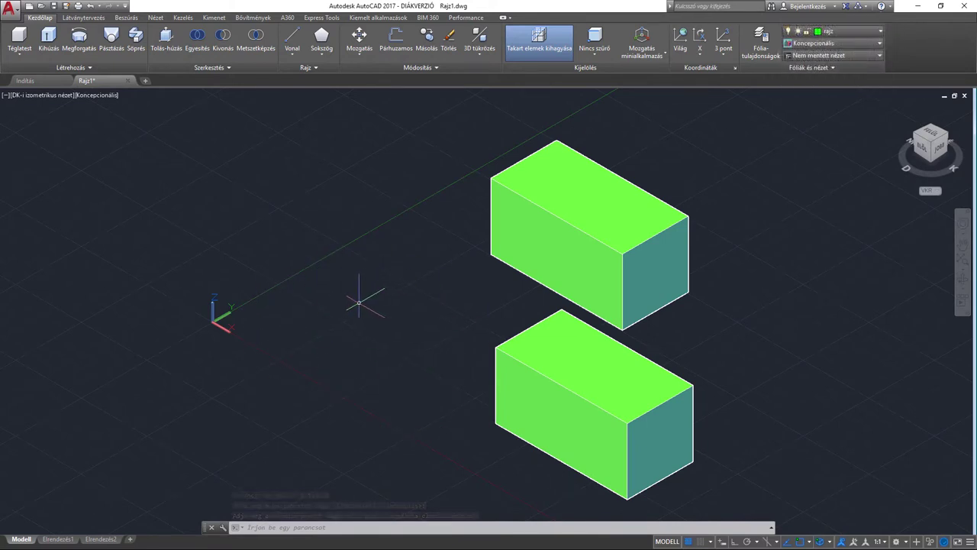
key("ctrl+z")
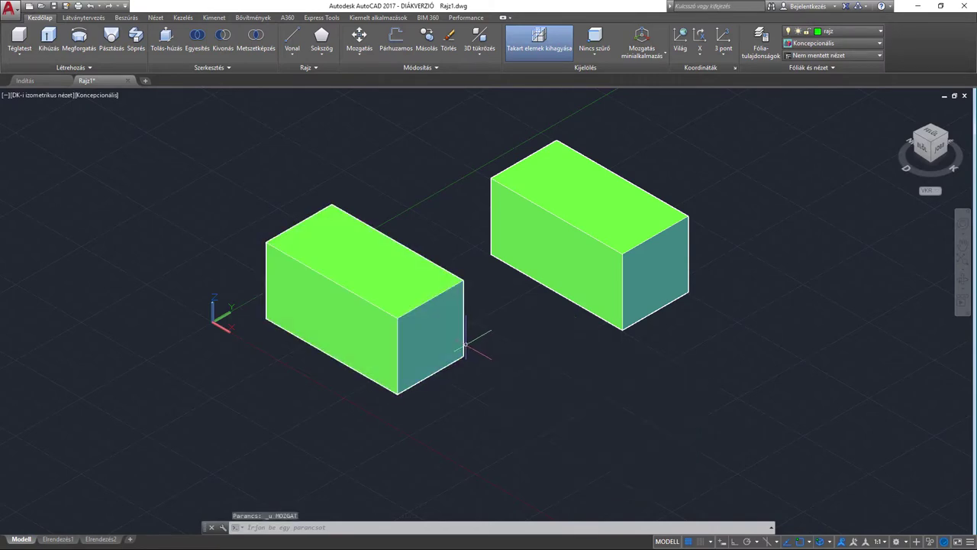
Step: Pan to frame both boxes and click into the command line
middle_click_drag(552, 301, 475, 290)
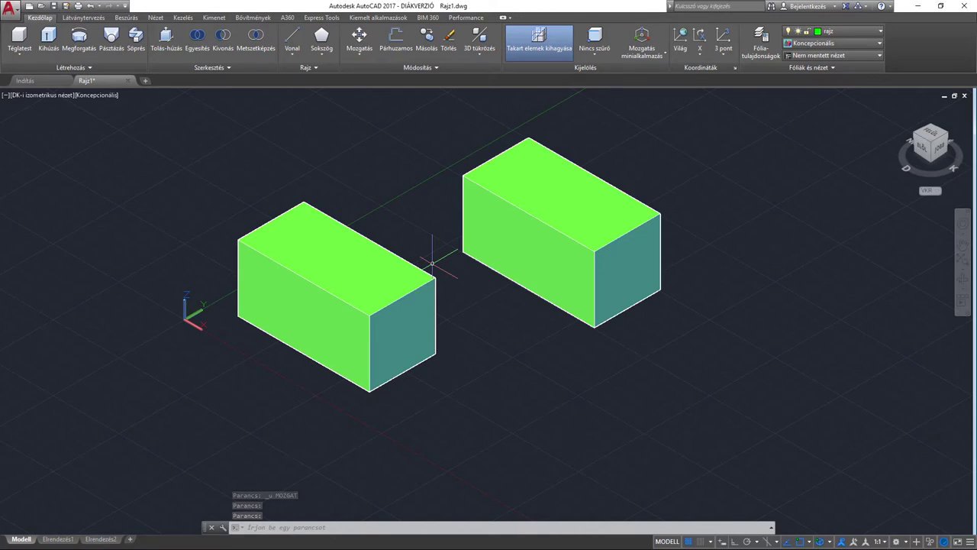
middle_click_drag(479, 338, 465, 326)
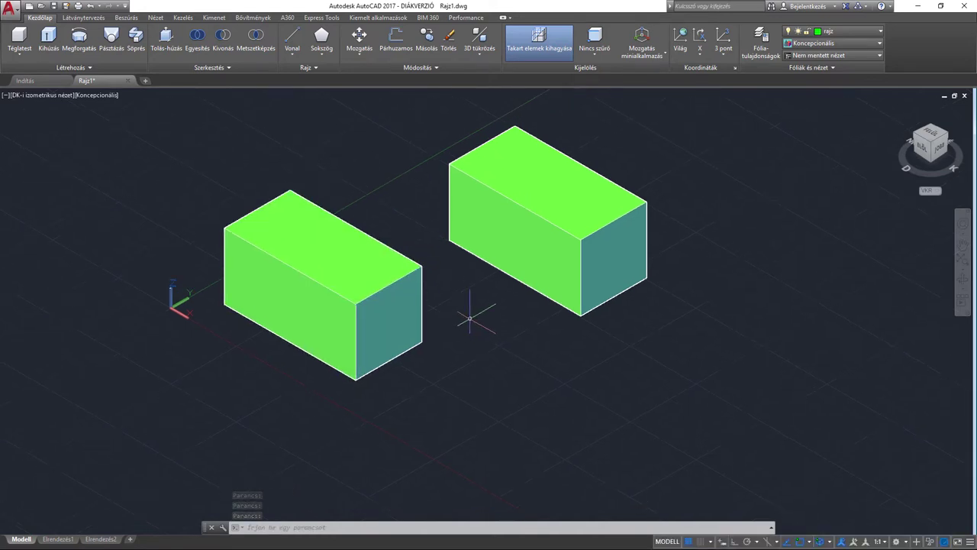
left_click(425, 527)
type("KH")
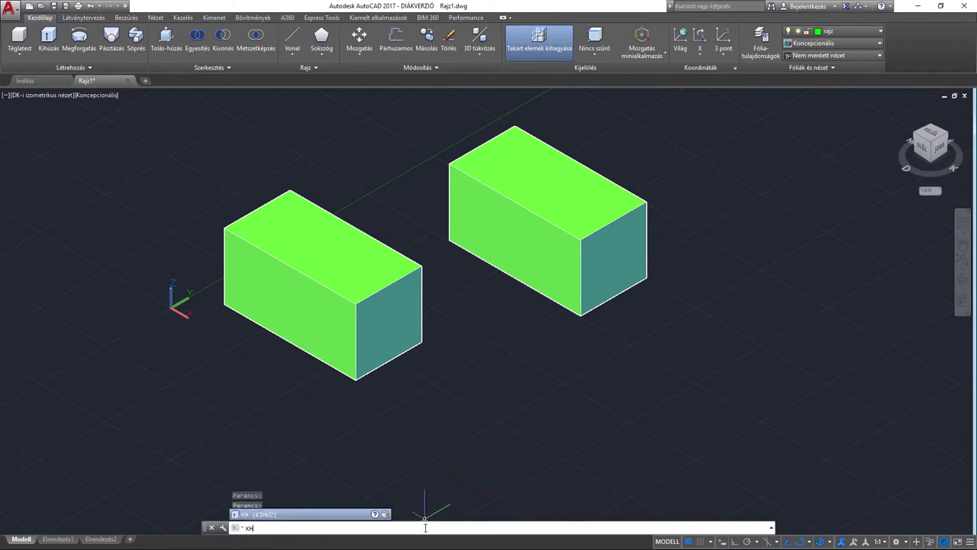
left_click(377, 517)
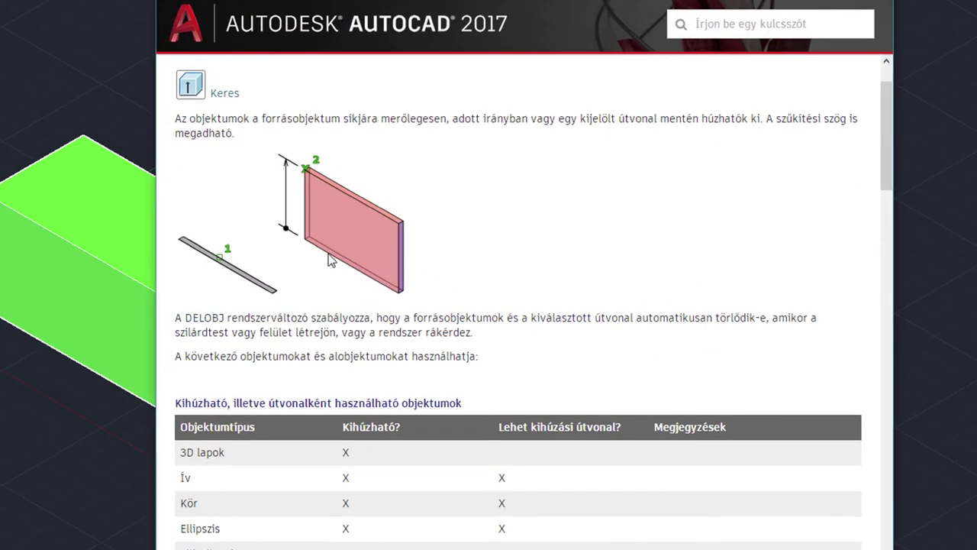
scroll(286, 287, "down", 1)
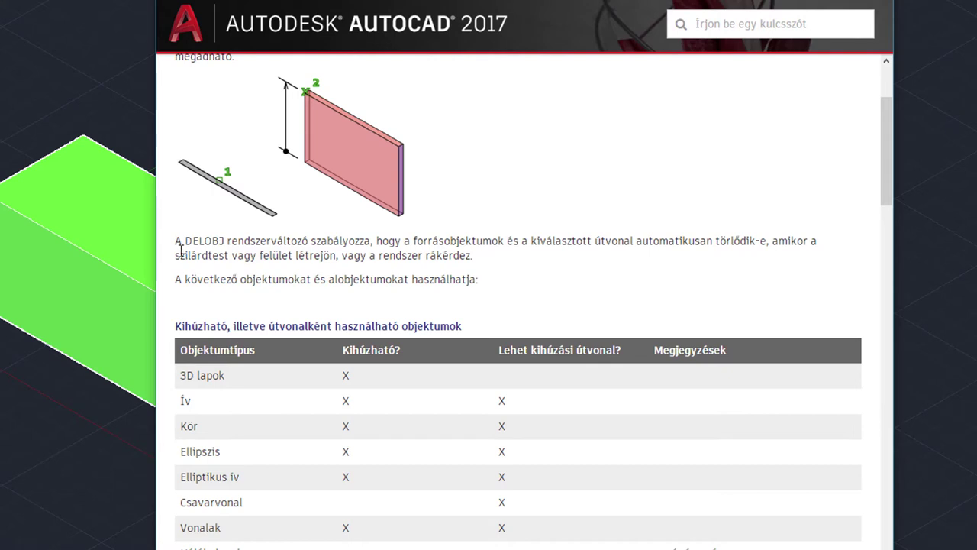
left_click_drag(175, 242, 429, 243)
left_click(242, 240)
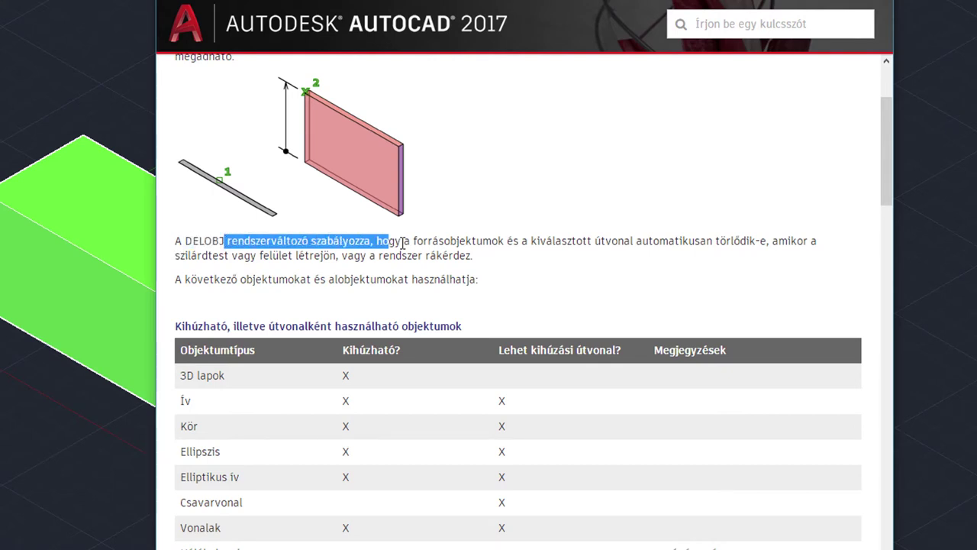
left_click(445, 254)
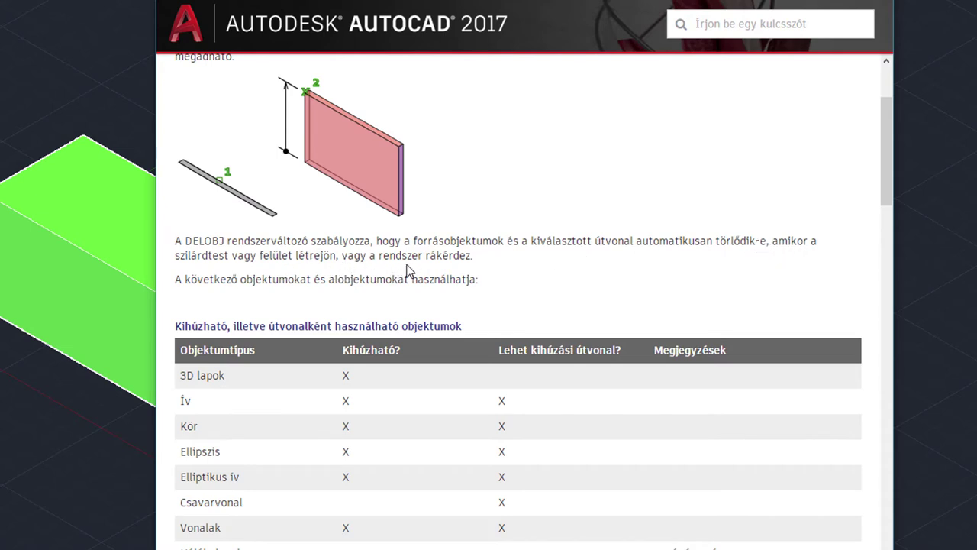
scroll(414, 276, "down", 3)
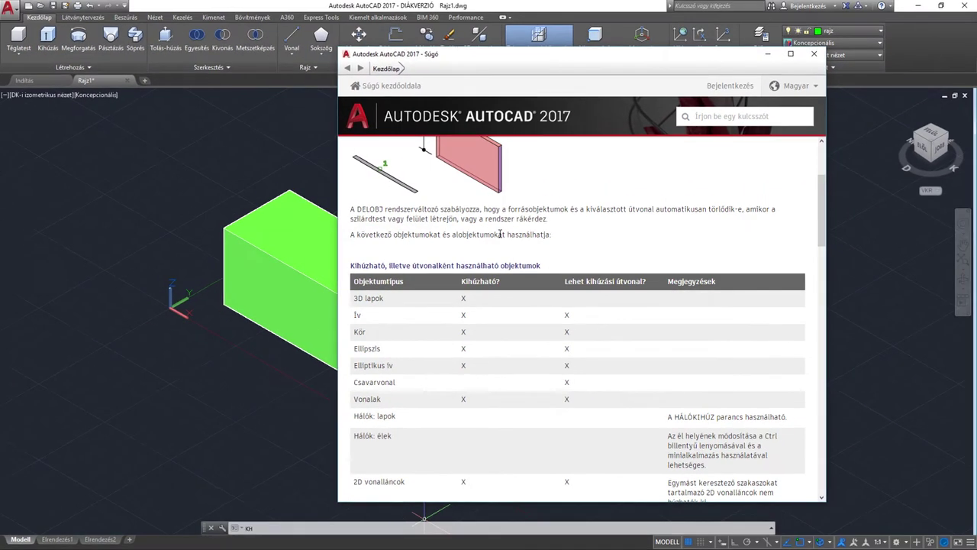
scroll(672, 176, "up", 1)
left_click(815, 55)
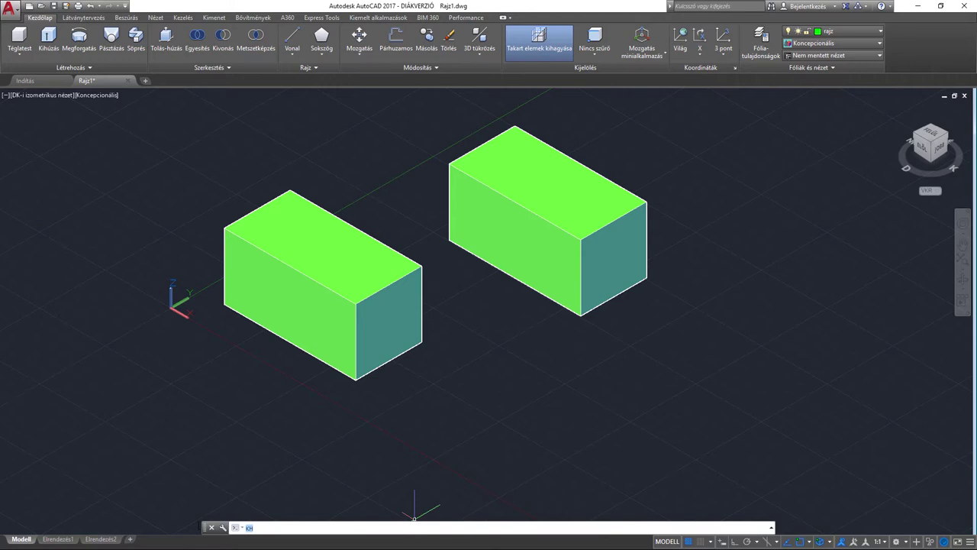
Step: Set DELOBJ to 0 so extrusion profiles are kept
type("delo")
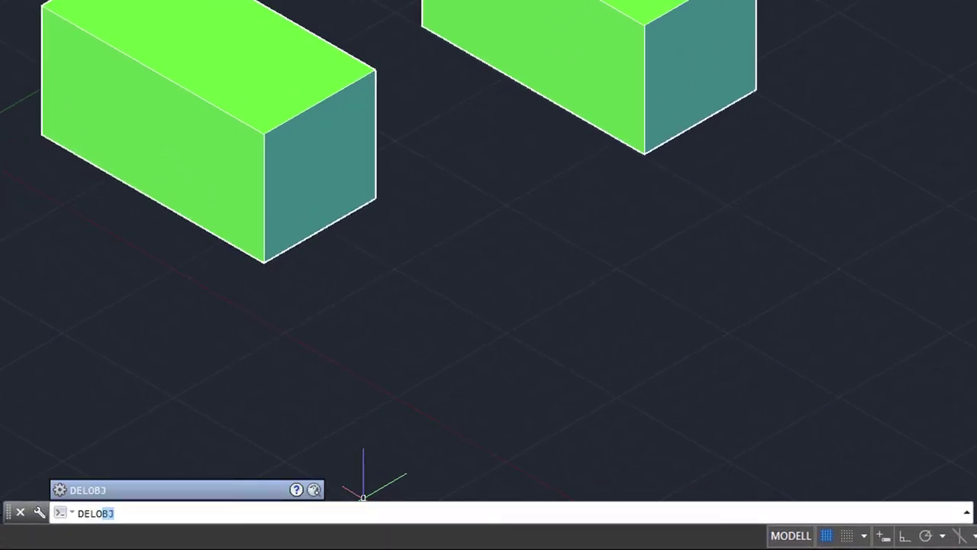
key("Return")
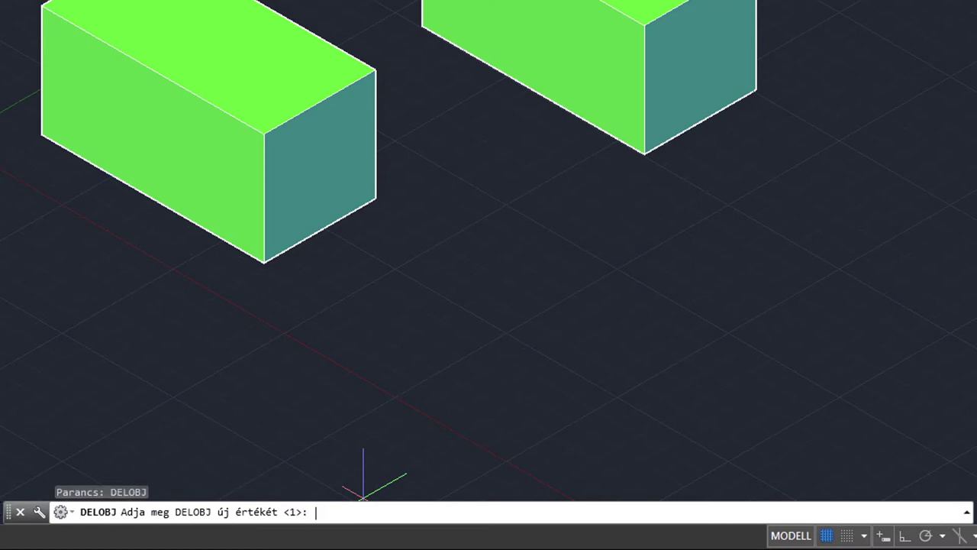
type("0")
key("Return")
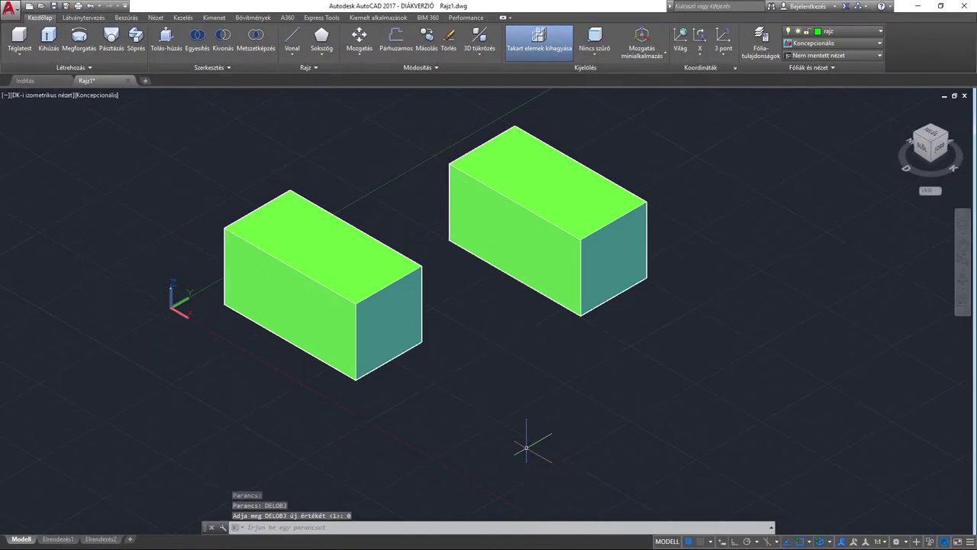
Step: Draw a circle below the boxes with the K command
type("k")
key("Return")
left_click(514, 423)
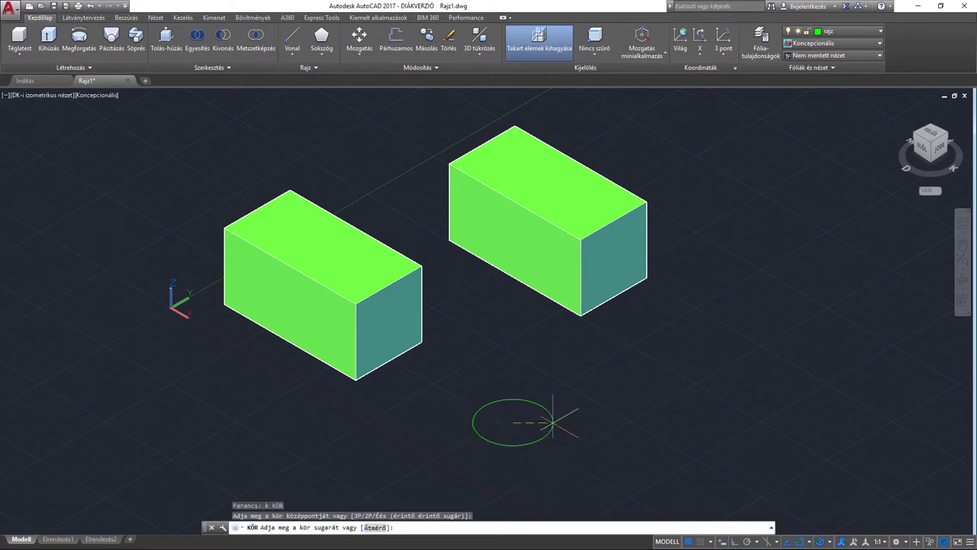
left_click(556, 427)
Step: Extrude the circle into a cylinder with KH, picking its height on screen
scroll(507, 435, "up", 3)
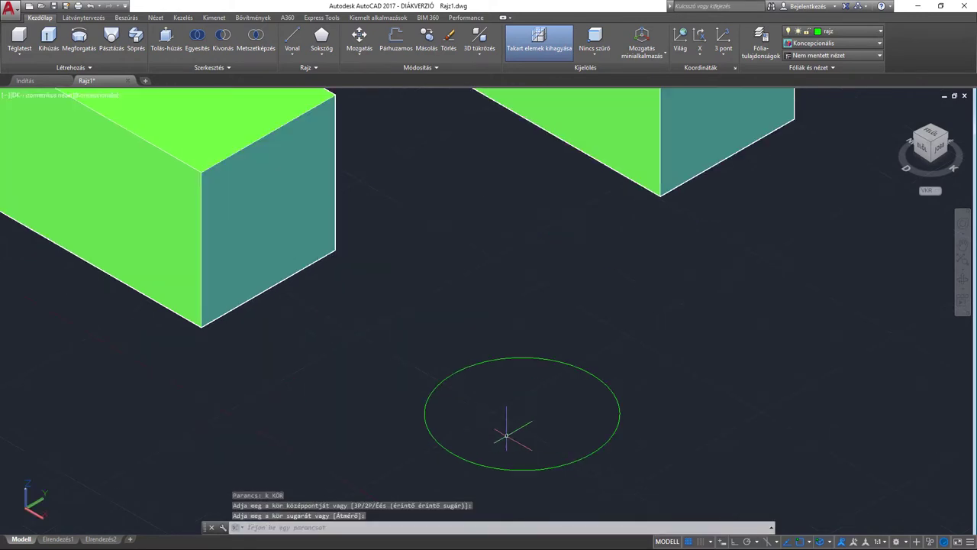
scroll(506, 435, "down", 2)
type("kh")
key("Return")
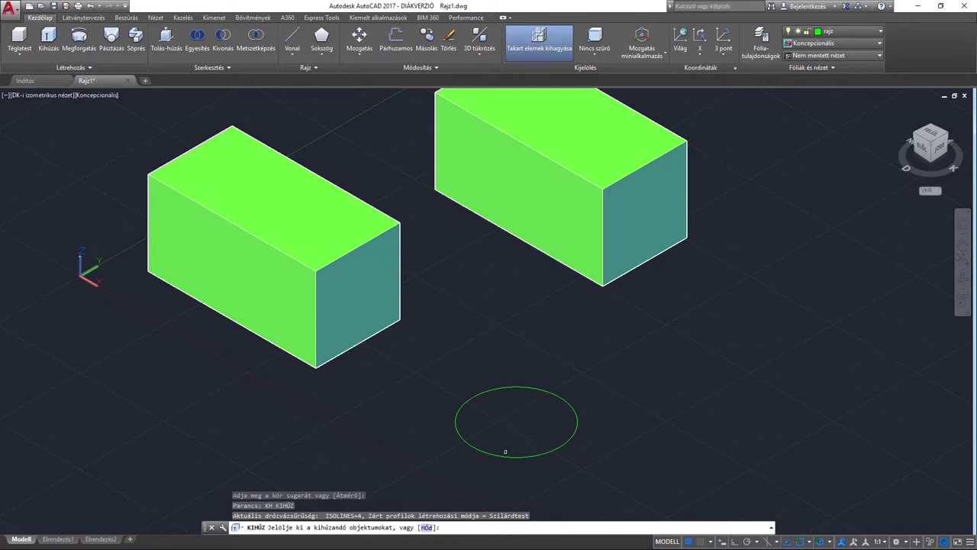
left_click(504, 451)
key("Return")
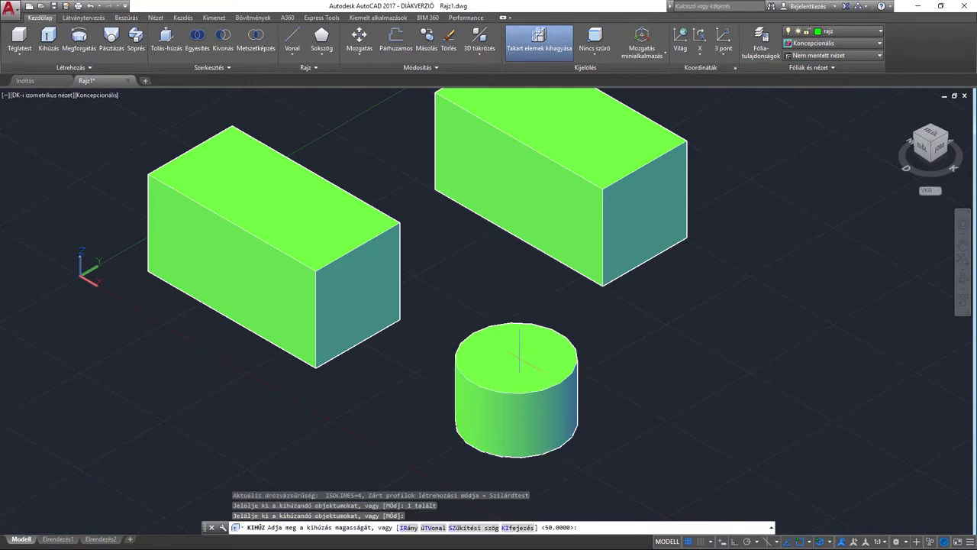
left_click(517, 336)
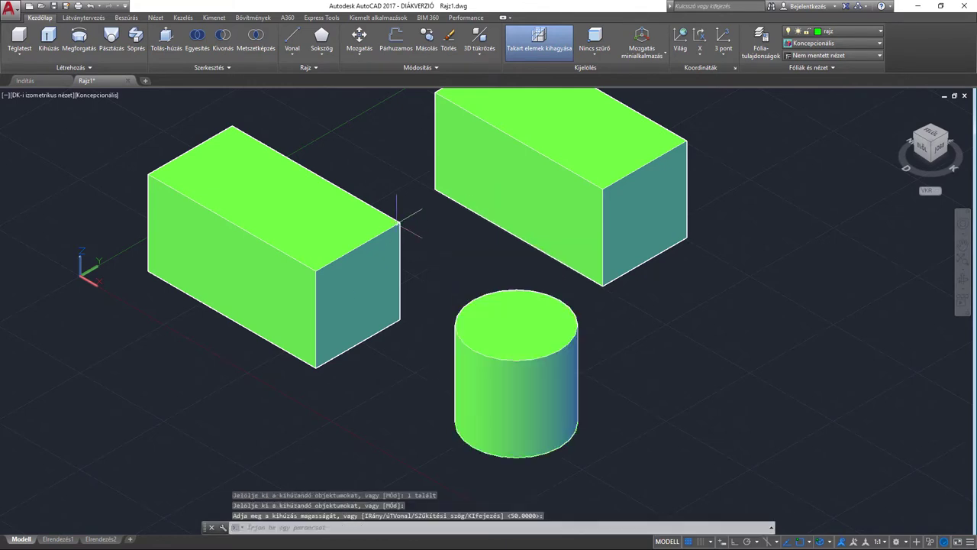
Step: Move the new cylinder to the right, leaving its original circle behind
middle_click_drag(520, 385, 452, 303)
left_click(452, 302)
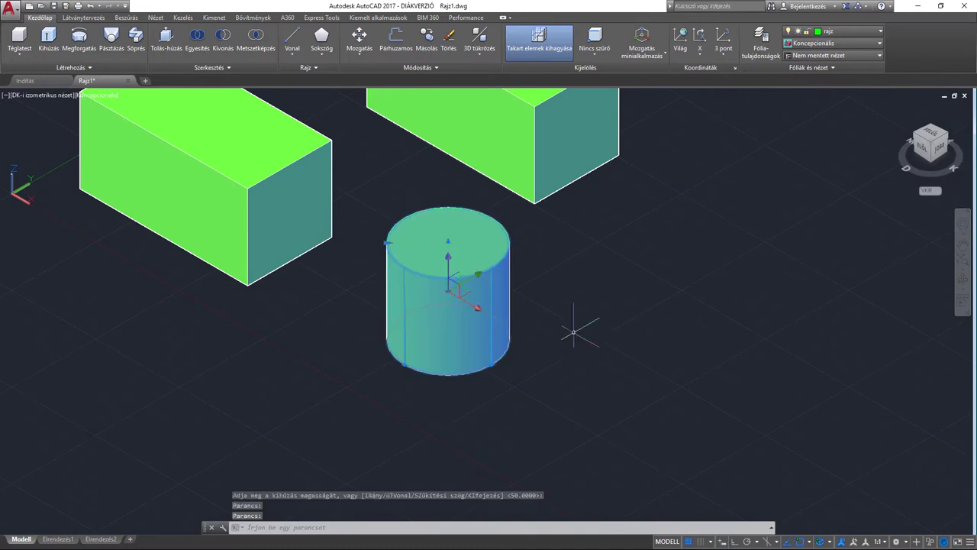
middle_click_drag(578, 327, 572, 388)
type("mo")
key("Return")
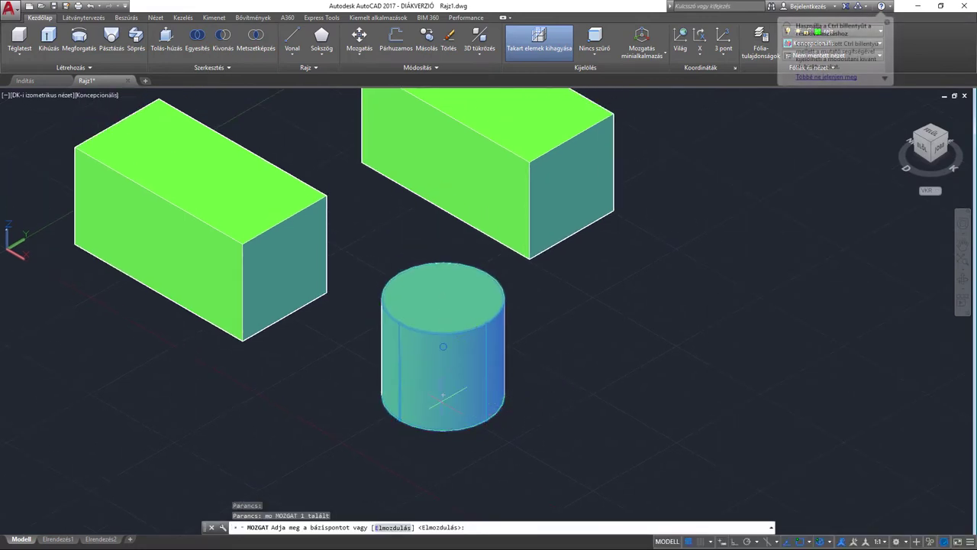
left_click(442, 395)
left_click(602, 382)
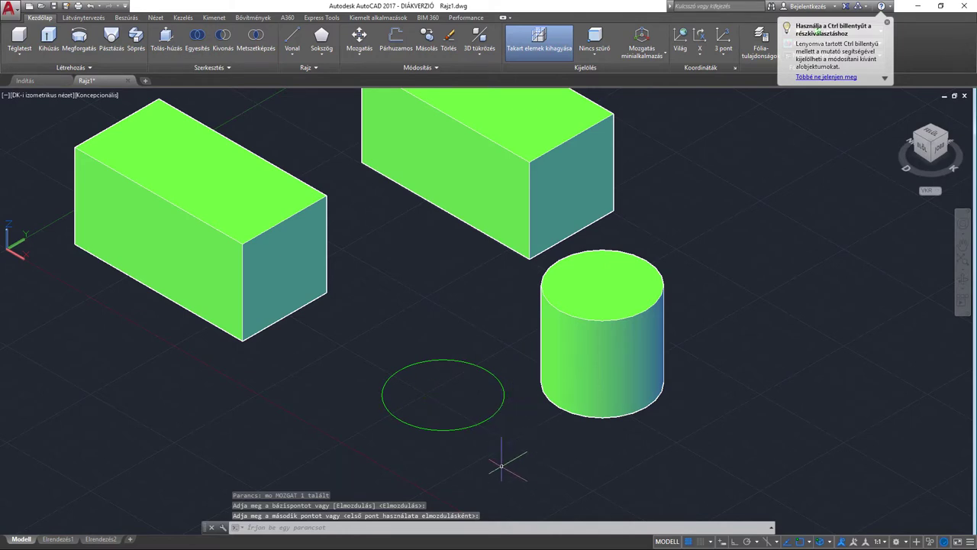
mouse_move(460, 351)
middle_mouse_down()
mouse_move(447, 402)
mouse_move(442, 370)
middle_mouse_up()
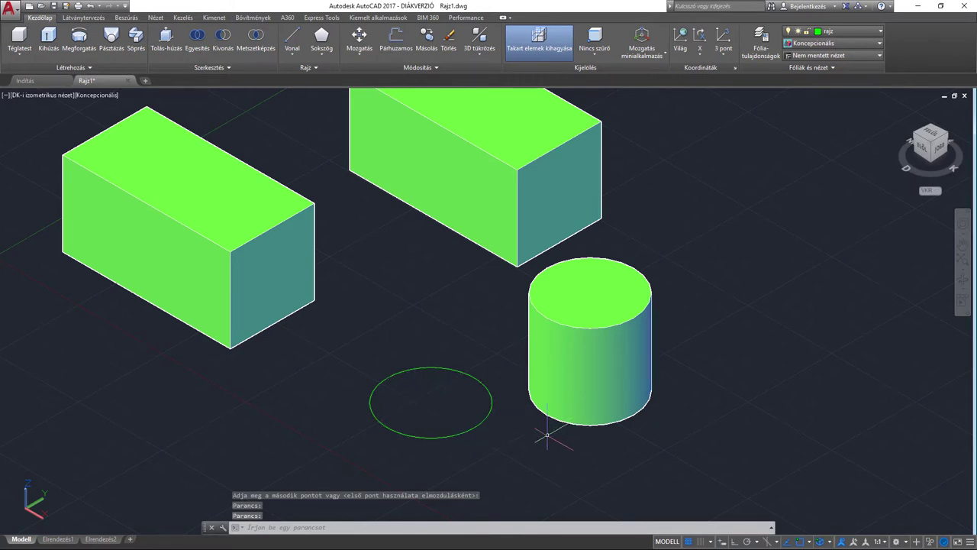
scroll(504, 393, "down", 2)
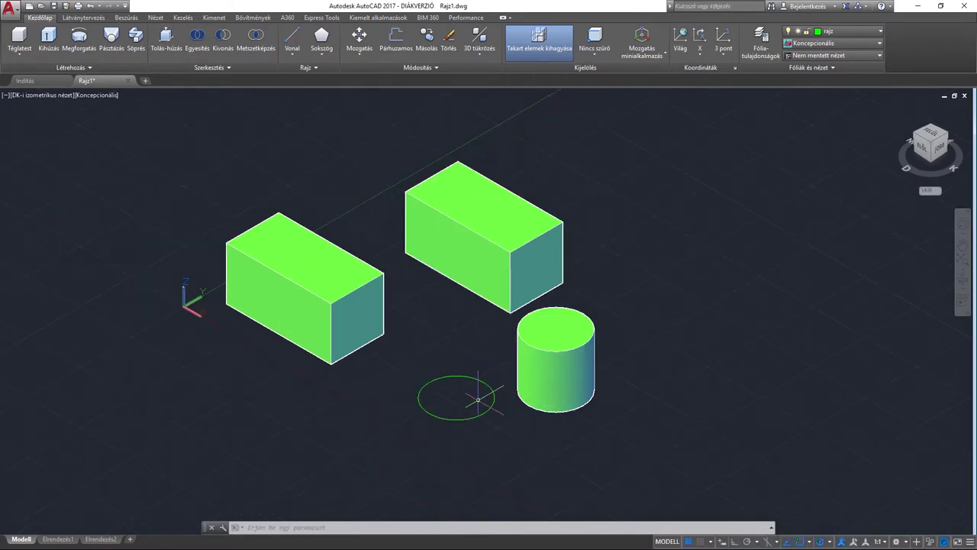
Step: Set DELOBJ back to 1
type("delo")
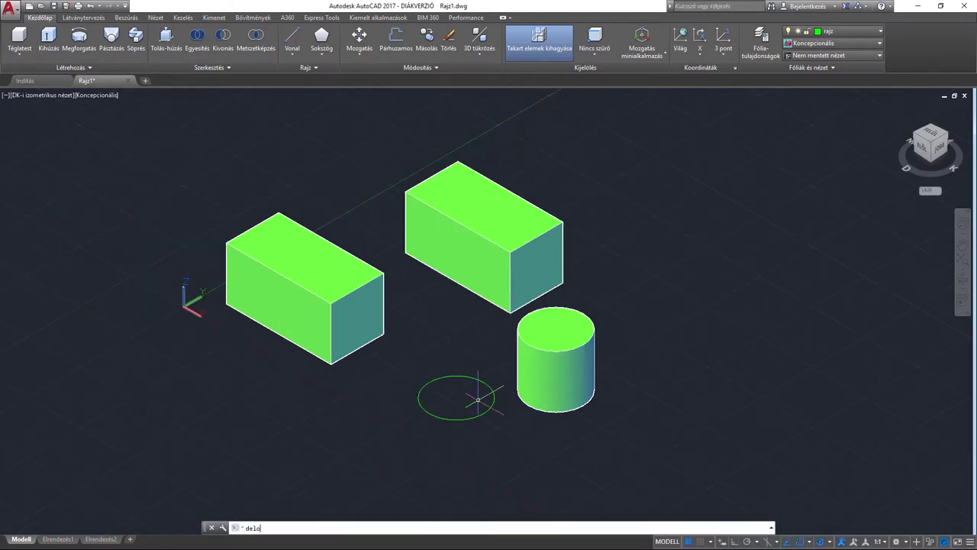
key("Return")
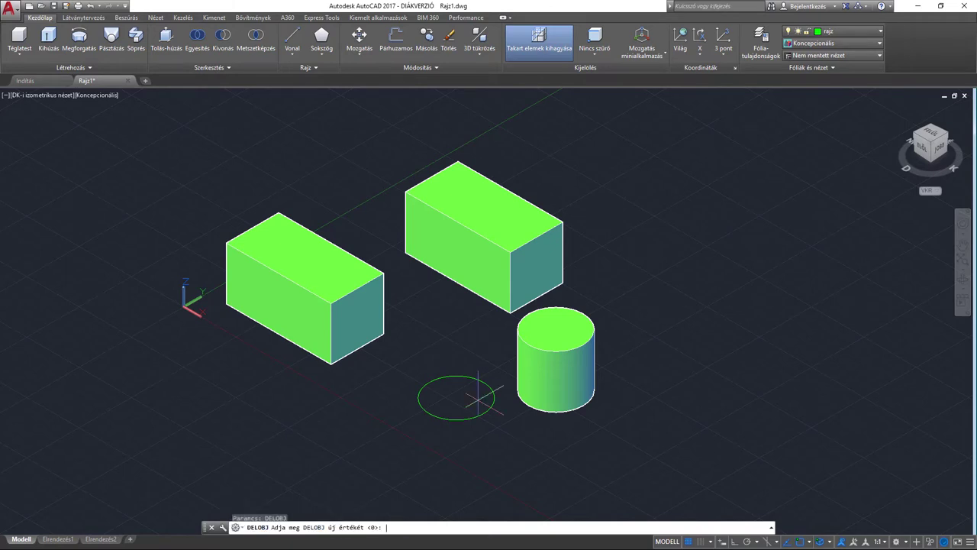
type("1")
key("Return")
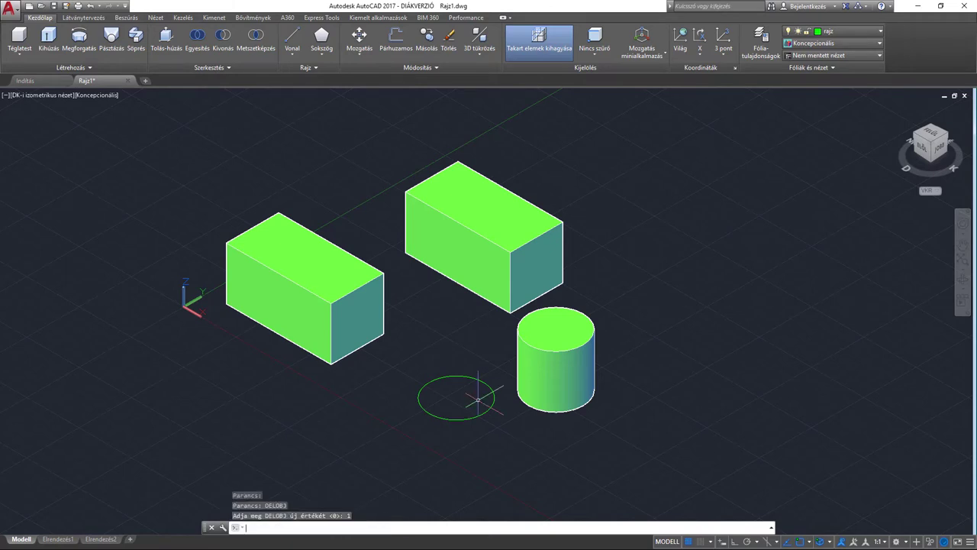
scroll(450, 396, "up", 2)
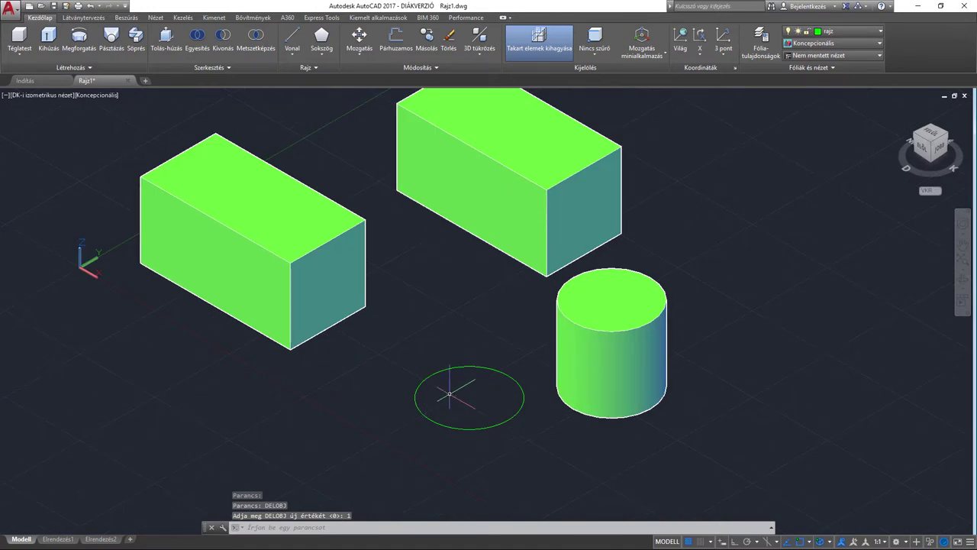
Step: Extrude the leftover circle 100 high with a 5° taper angle
type("k")
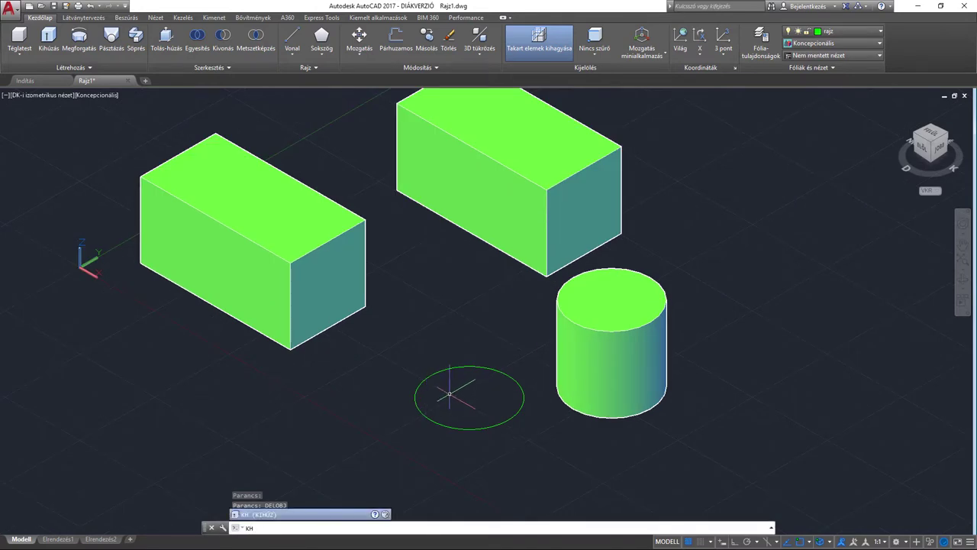
key("Return")
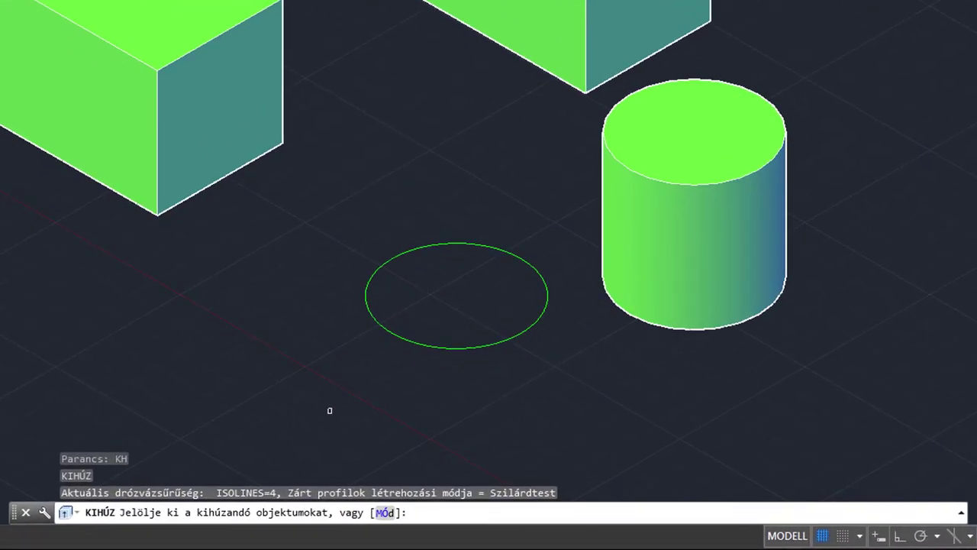
left_click(411, 340)
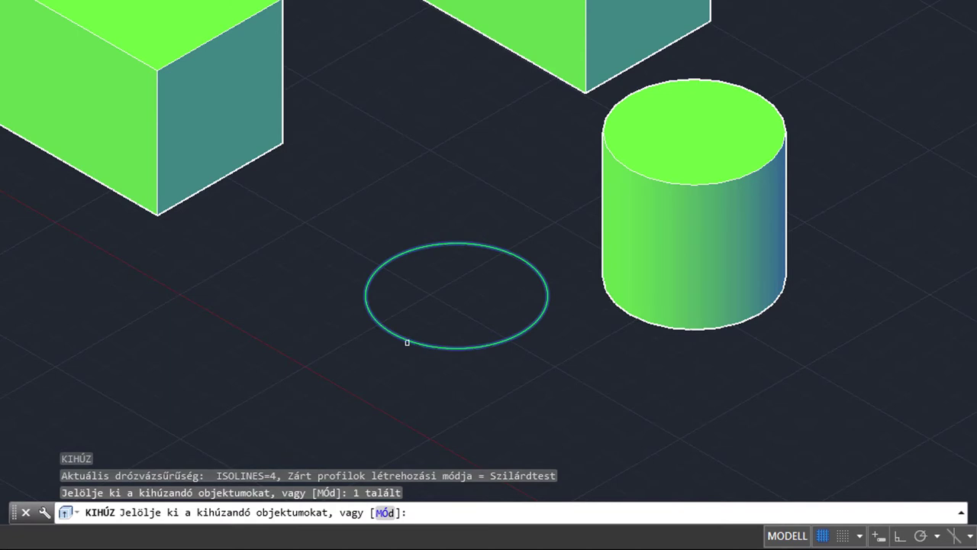
key("Return")
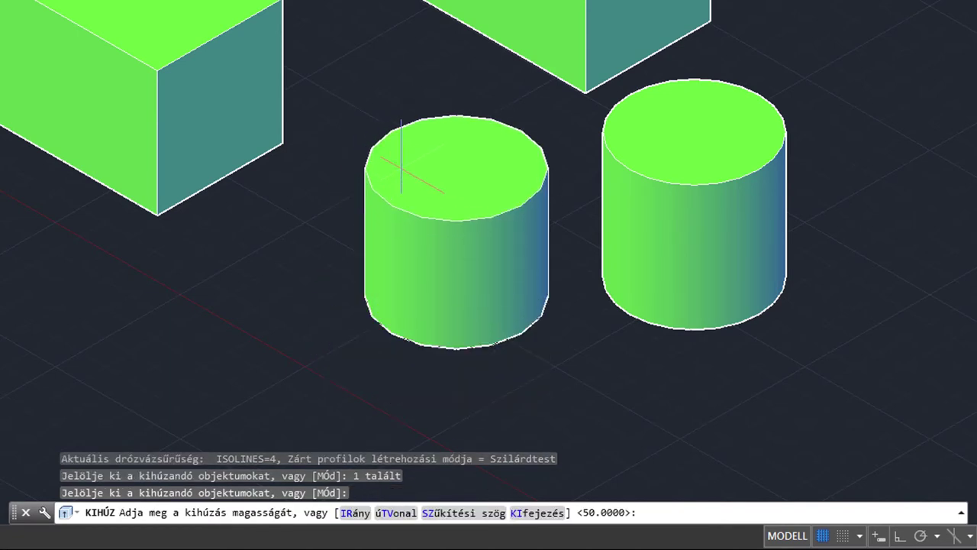
scroll(417, 264, "up", 2)
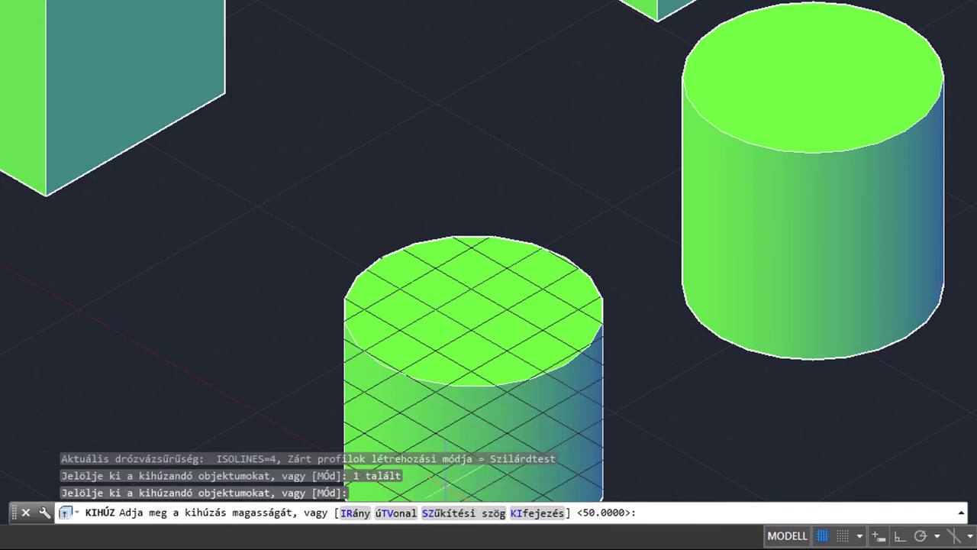
left_click(464, 516)
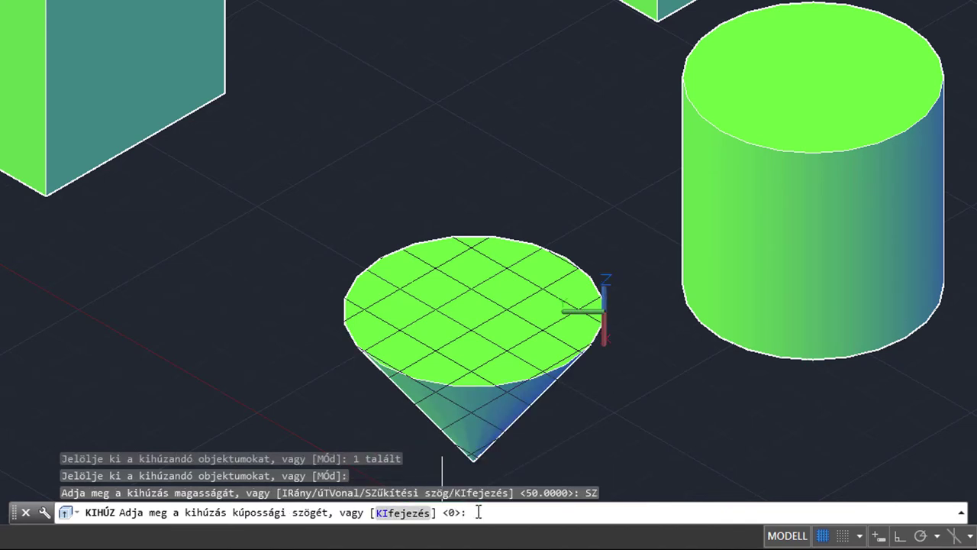
type("5")
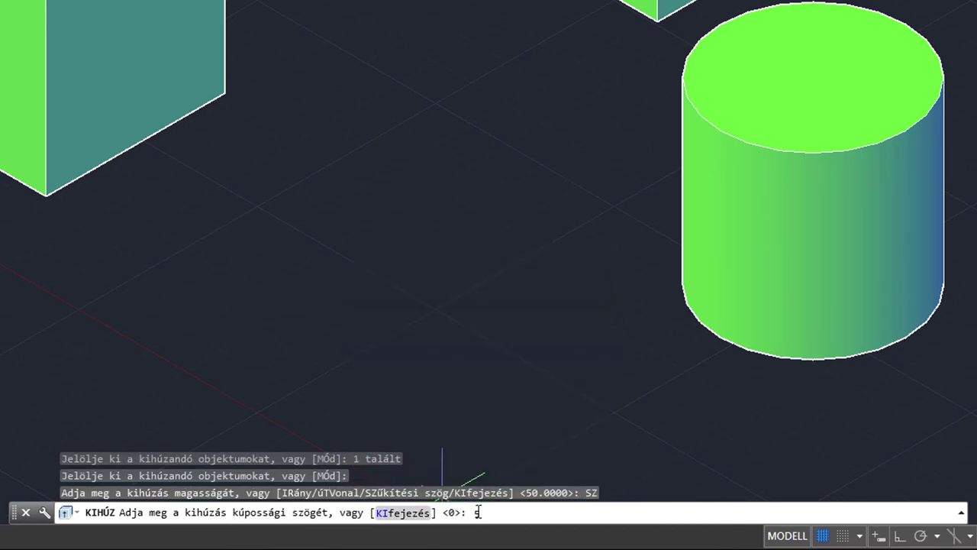
key("Return")
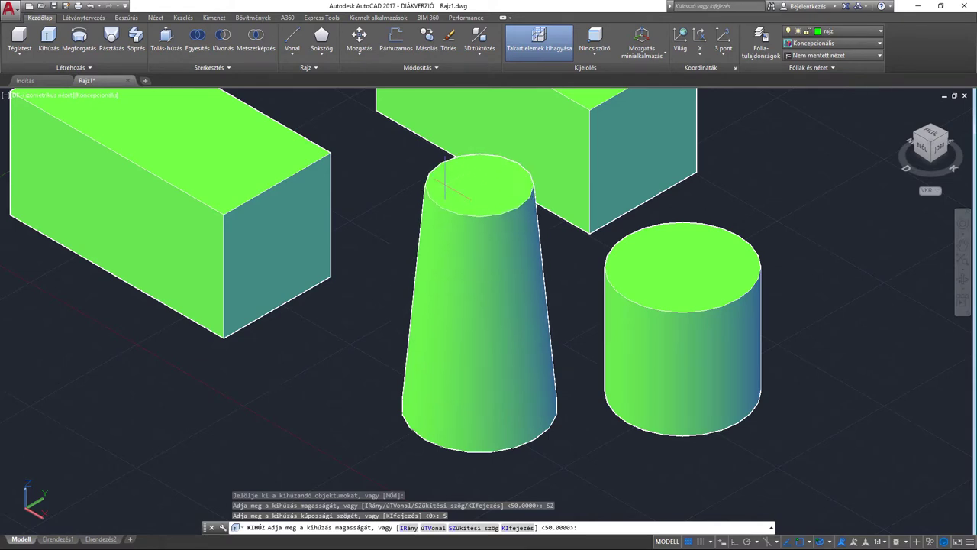
middle_click_drag(469, 164, 413, 221)
middle_click_drag(402, 302, 401, 246)
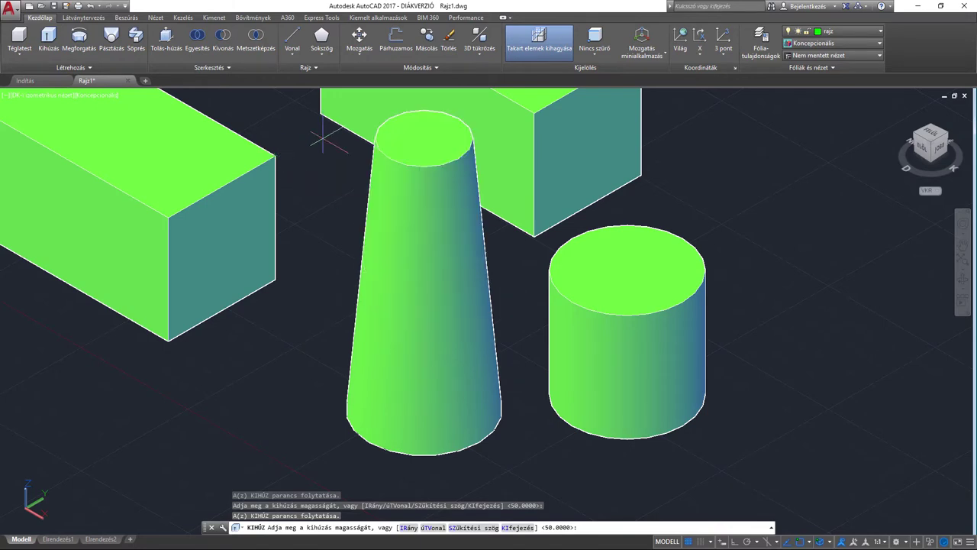
scroll(323, 135, "down", 4)
middle_click_drag(323, 135, 340, 214)
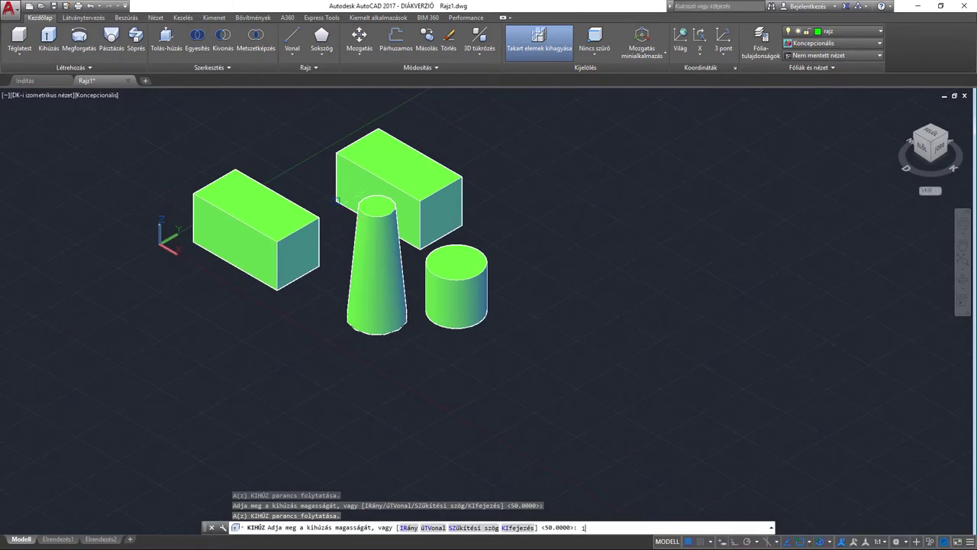
type("00")
key("Return")
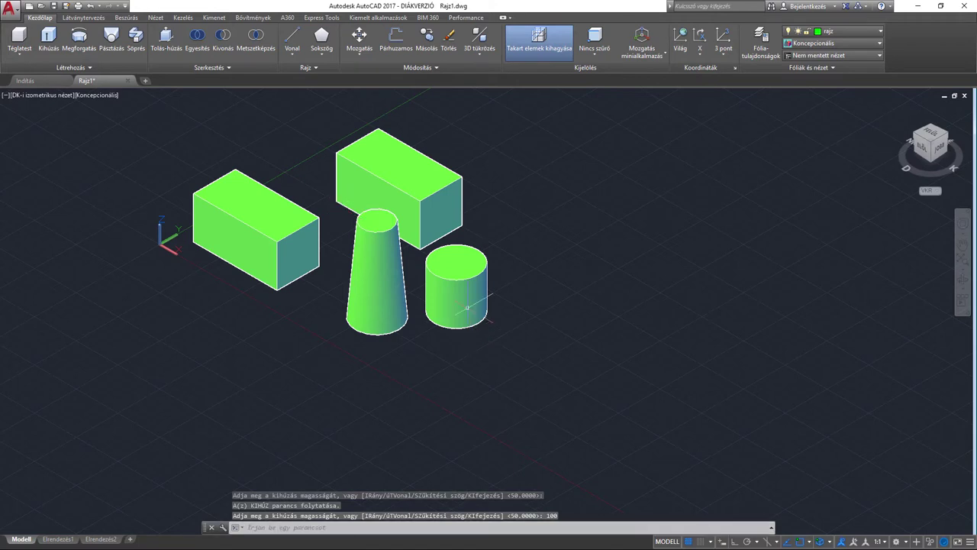
Step: Pan and zoom to frame the tapered solid beside the cylinder
scroll(364, 280, "up", 2)
mouse_move(395, 292)
middle_mouse_down()
mouse_move(347, 282)
mouse_move(347, 272)
middle_mouse_up()
scroll(388, 281, "up", 2)
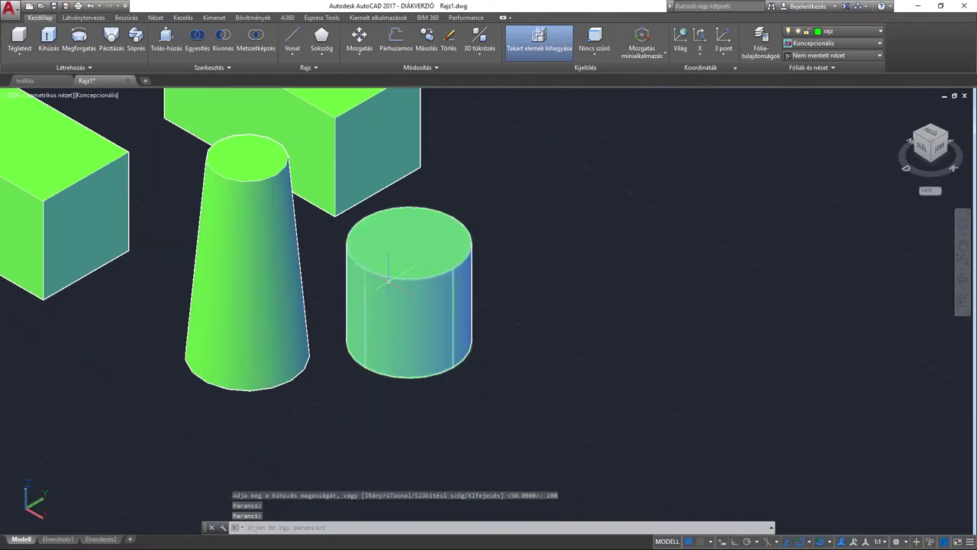
scroll(388, 281, "down", 3)
scroll(371, 302, "up", 2)
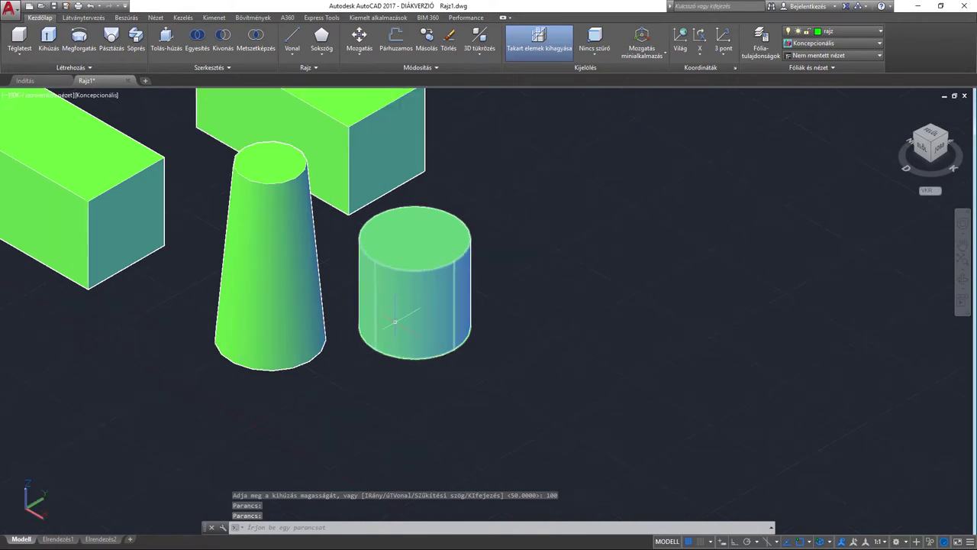
middle_click_drag(479, 338, 463, 322)
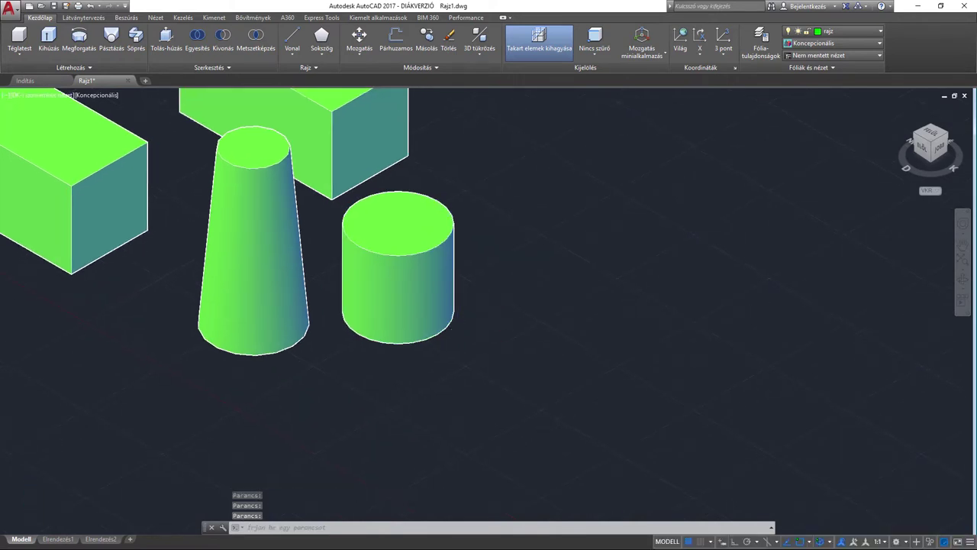
scroll(477, 305, "down", 2)
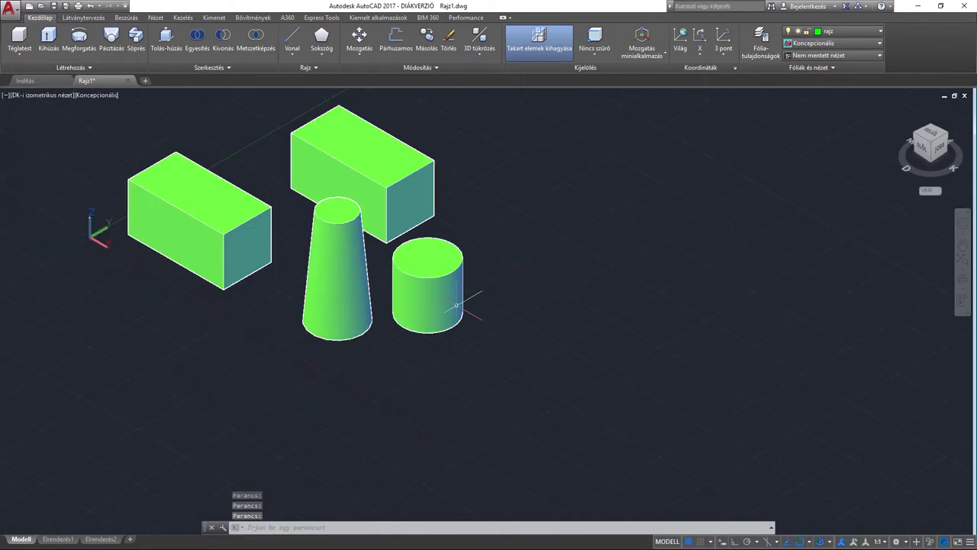
scroll(457, 305, "up", 1)
scroll(458, 306, "down", 2)
middle_click_drag(459, 305, 513, 328)
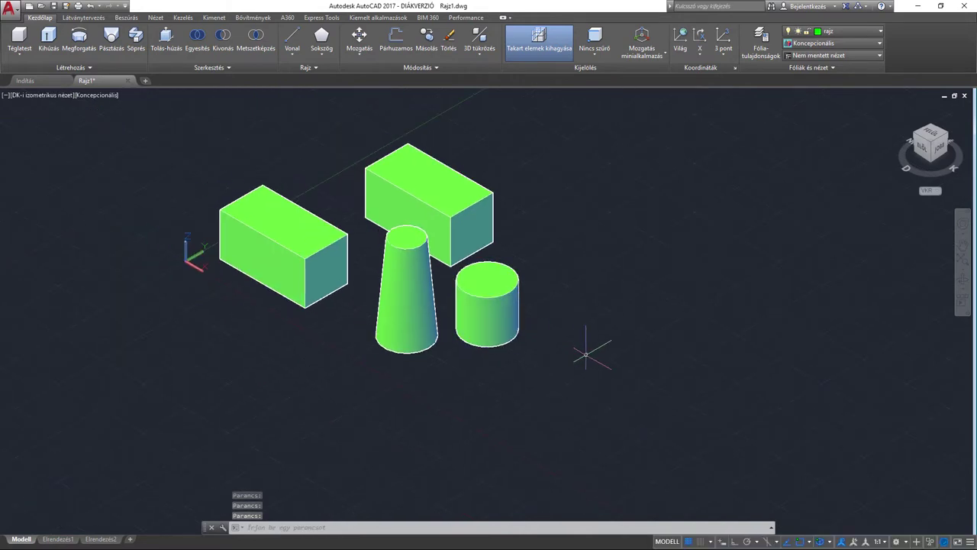
Step: Draw a right triangle with Ortho on, then erase its vertical and bottom edges, leaving a slanted line
type("vo")
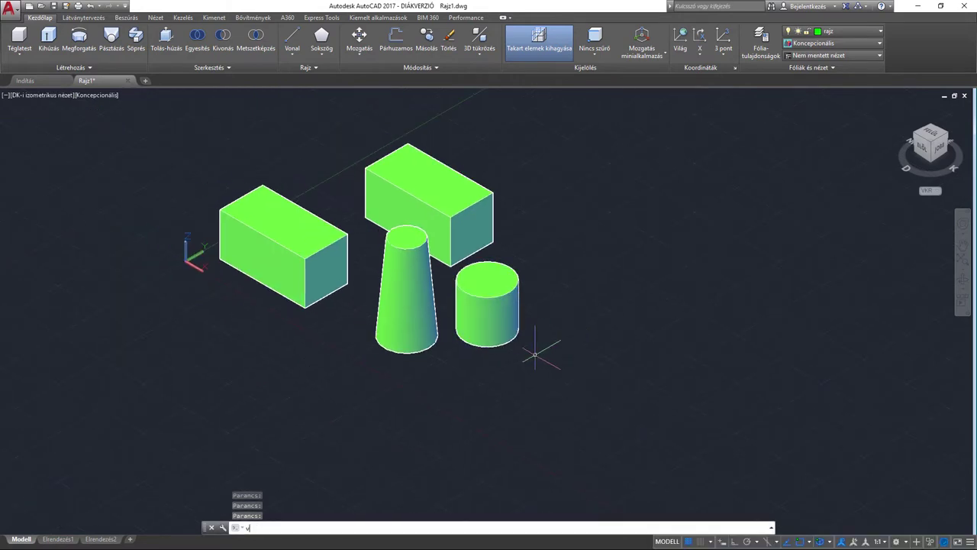
key("Return")
left_click(525, 372)
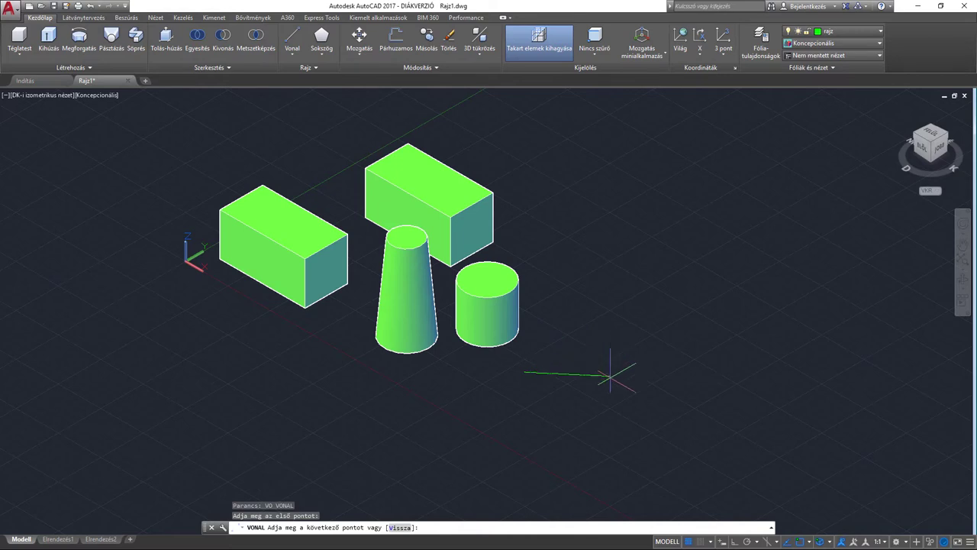
key("F8")
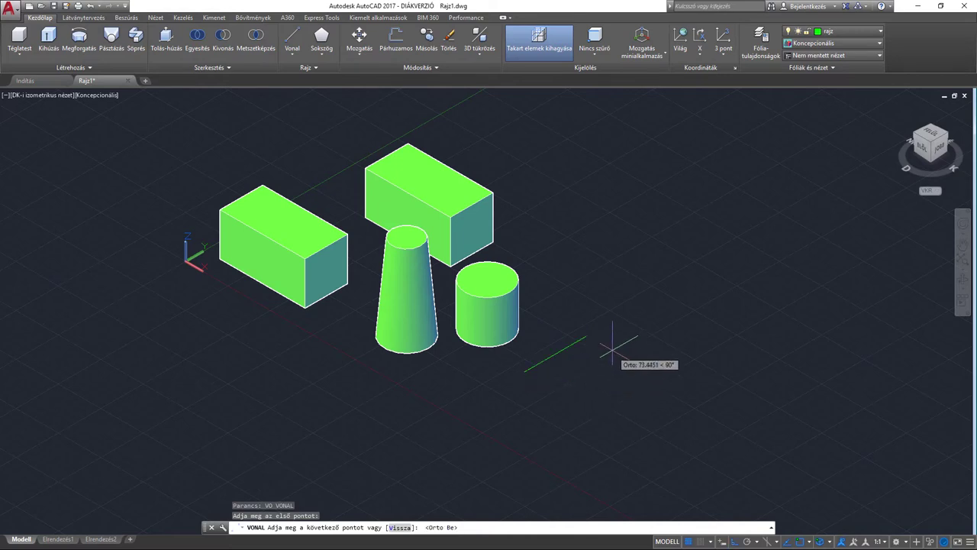
left_click(596, 386)
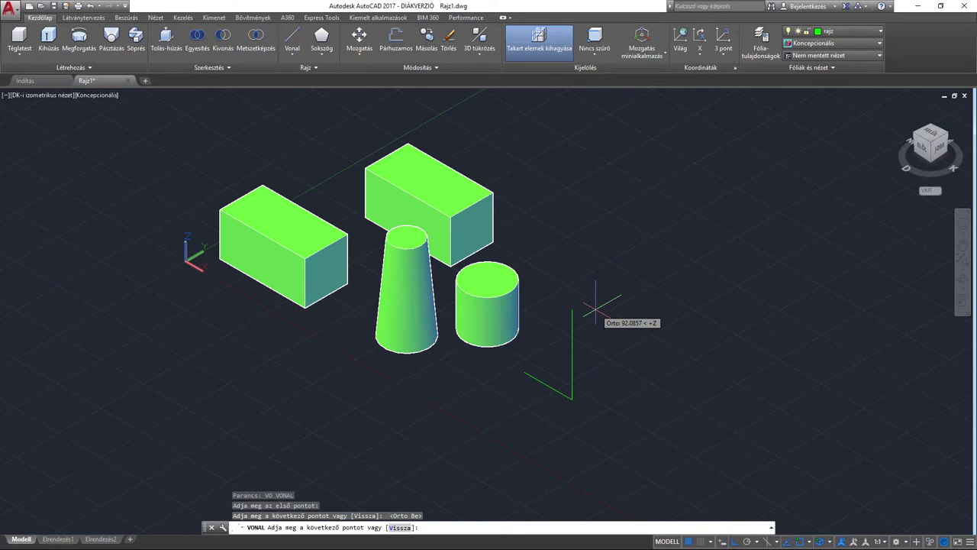
left_click(596, 310)
left_click(524, 373)
key("Escape")
scroll(543, 384, "up", 5)
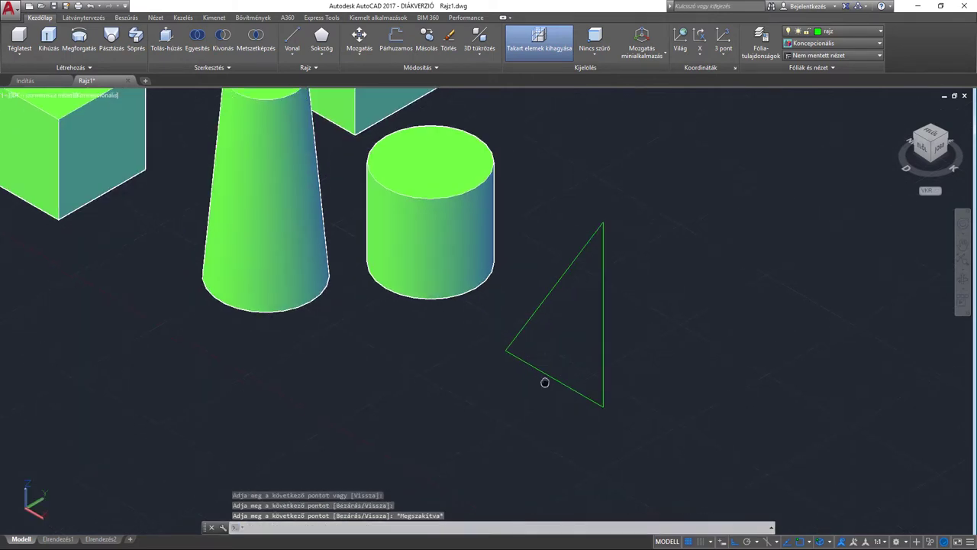
left_click(619, 349)
key("Delete")
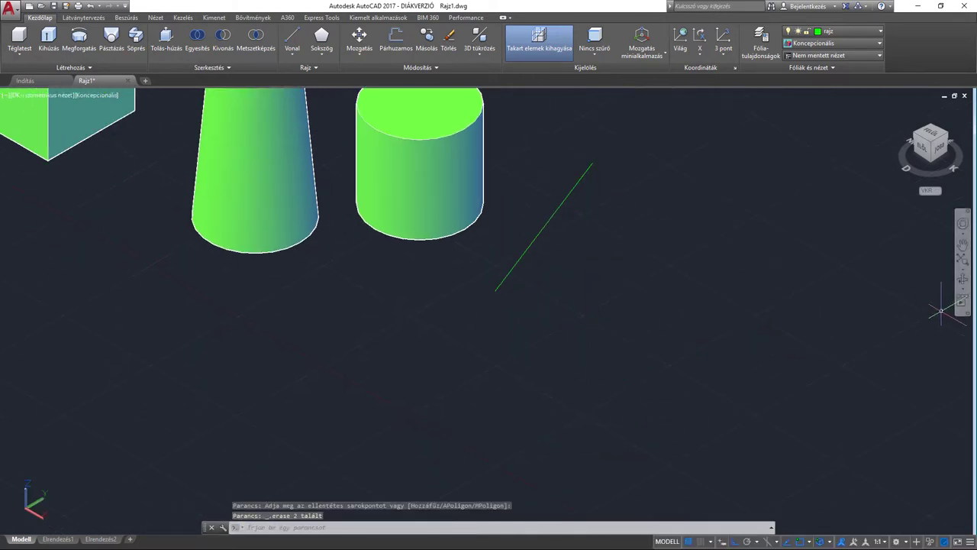
Step: Draw a small circle centred on the slanted line's lower endpoint
left_click(963, 283)
mouse_move(480, 327)
left_mouse_down()
mouse_move(659, 282)
mouse_move(513, 336)
mouse_move(511, 349)
mouse_move(488, 334)
left_mouse_up()
key("Escape")
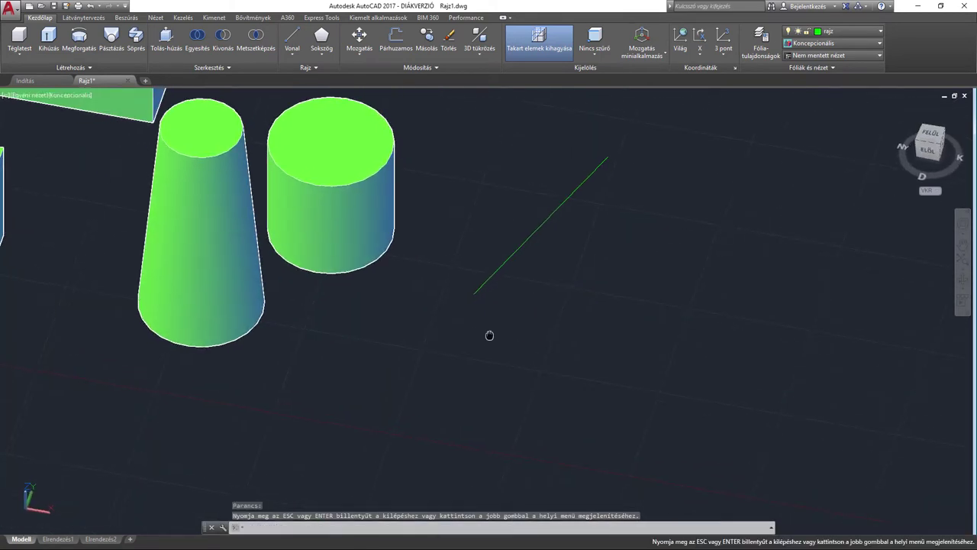
middle_click_drag(489, 334, 467, 334)
type("k")
key("Return")
left_click(454, 294)
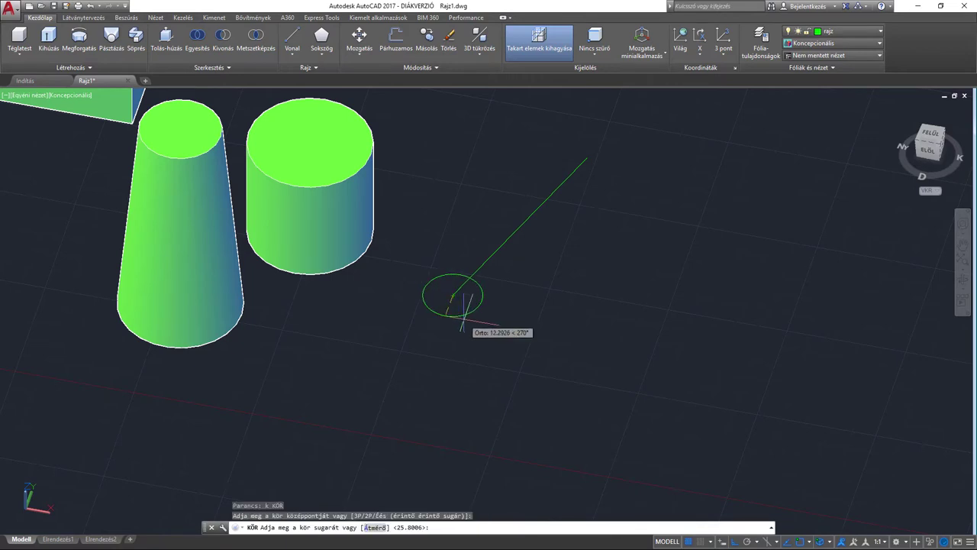
left_click(468, 319)
Step: Orbit to a low side view and check the slanted line
left_click(963, 264)
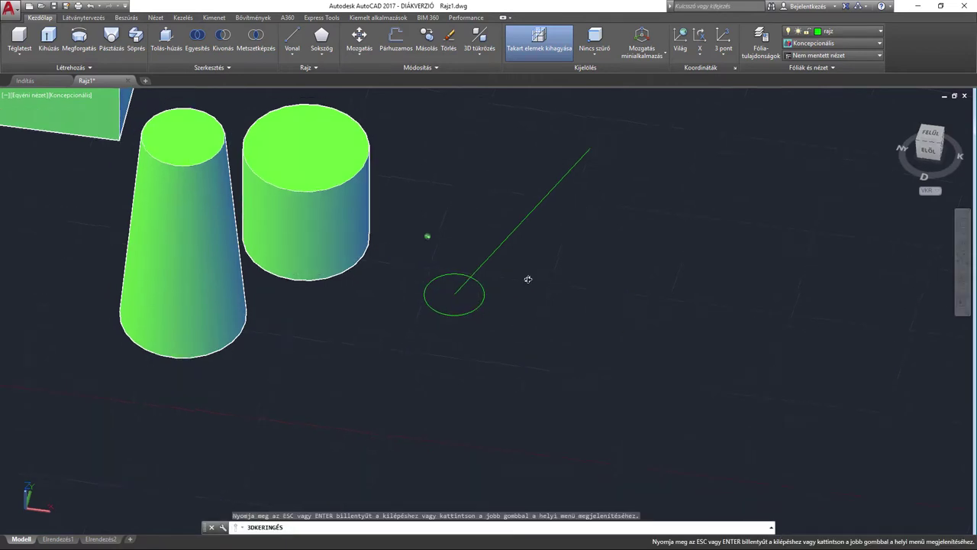
mouse_move(526, 277)
left_mouse_down()
mouse_move(558, 243)
mouse_move(498, 356)
left_mouse_up()
key("Escape")
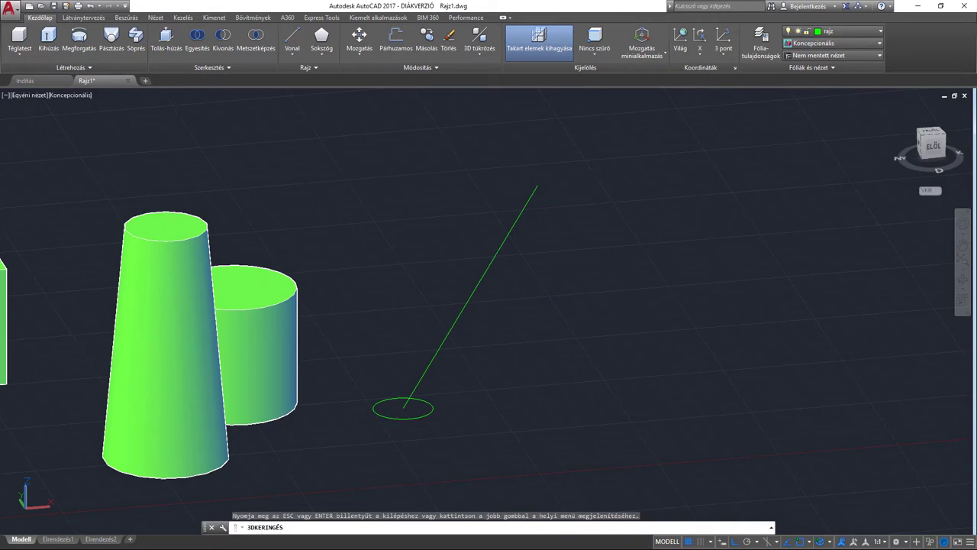
left_click(495, 258)
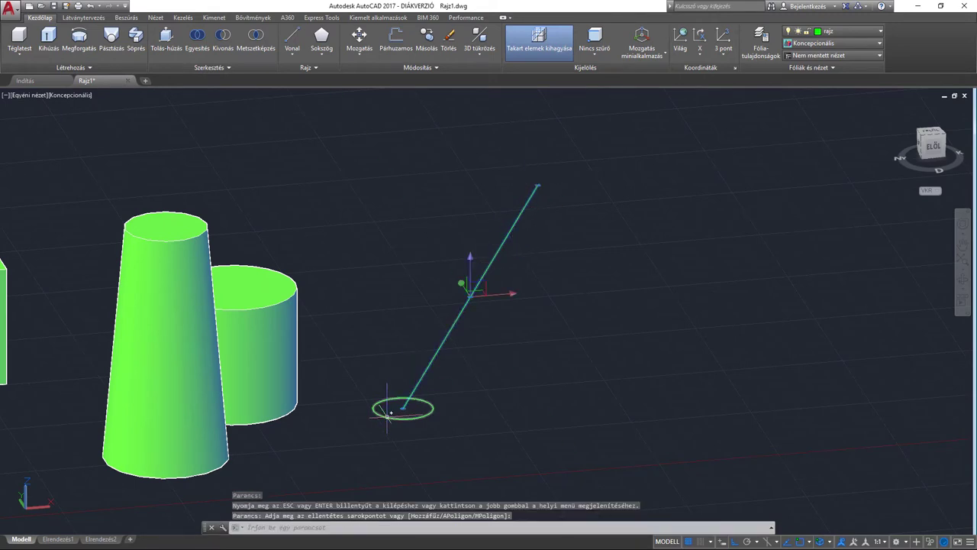
key("Escape")
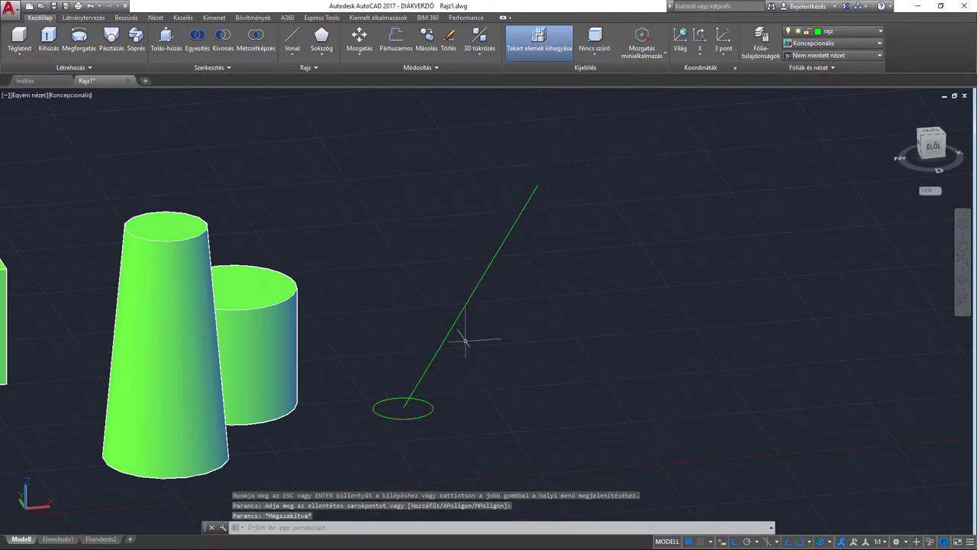
Step: Extrude the small circle along the direction from its centre to the line's top endpoint
type("kh")
key("Return")
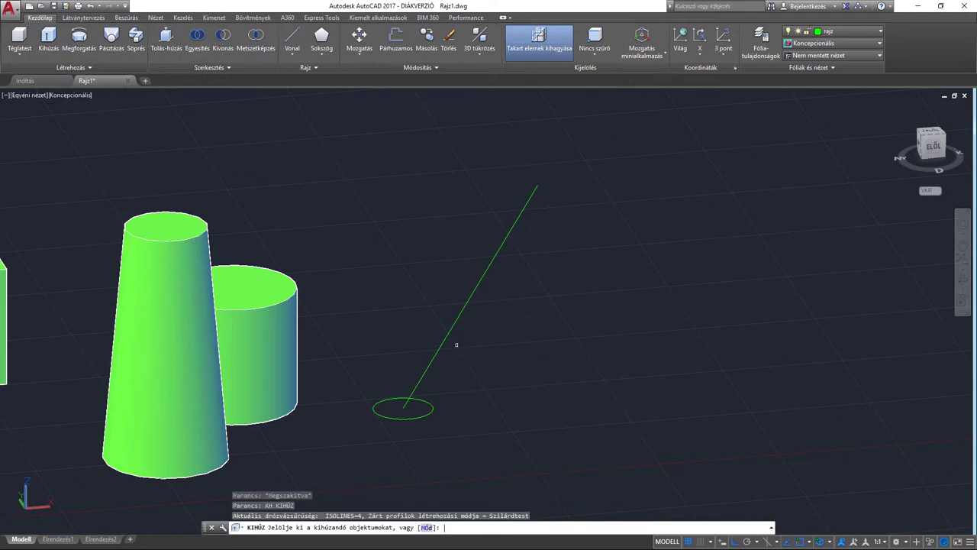
left_click(430, 411)
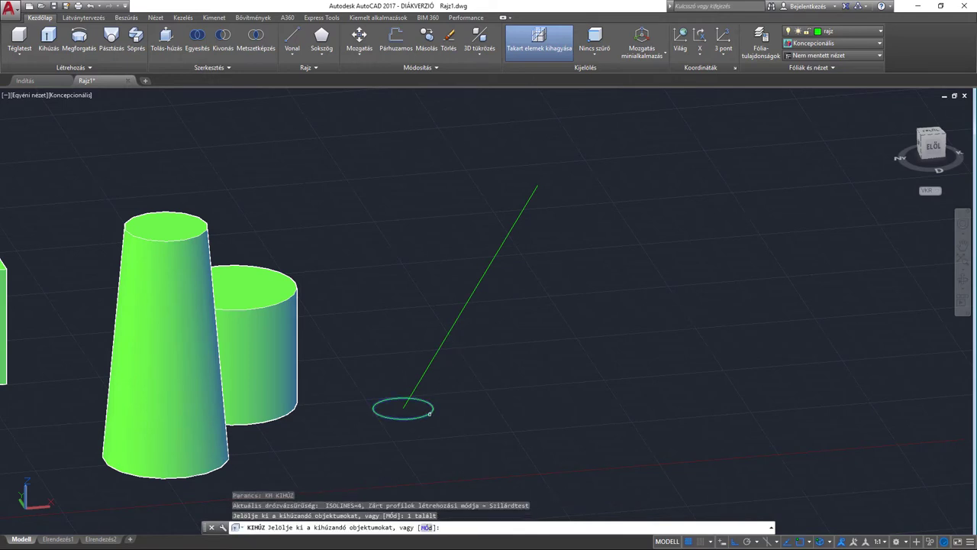
key("Return")
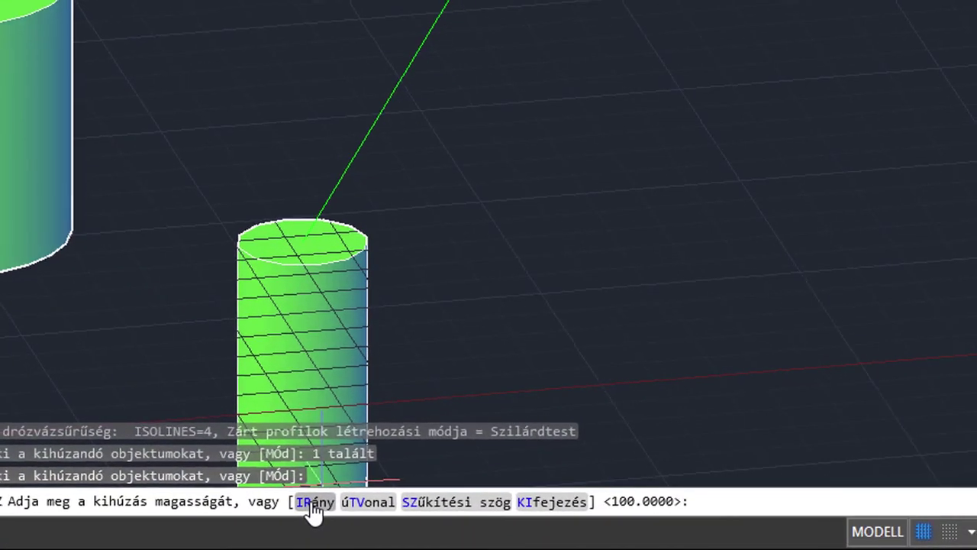
left_click(314, 504)
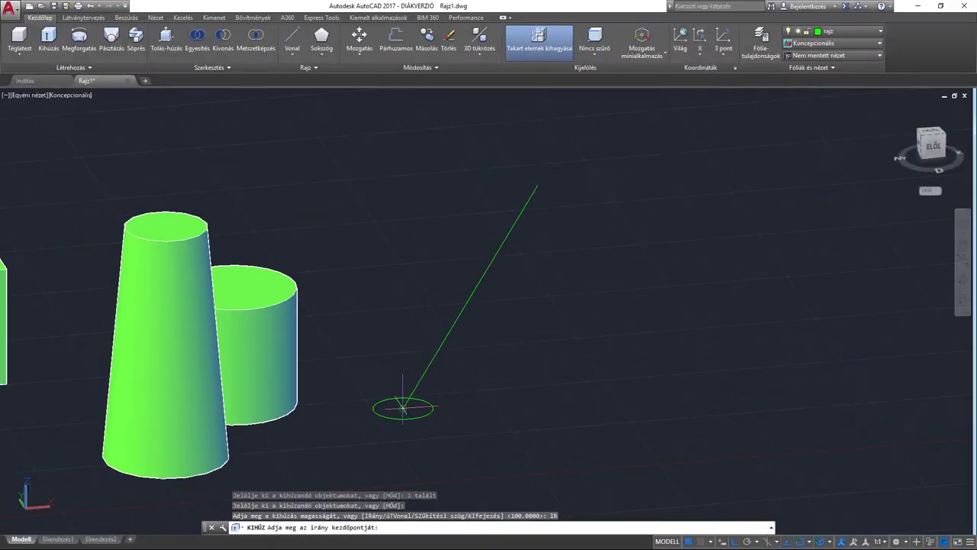
left_click(402, 409)
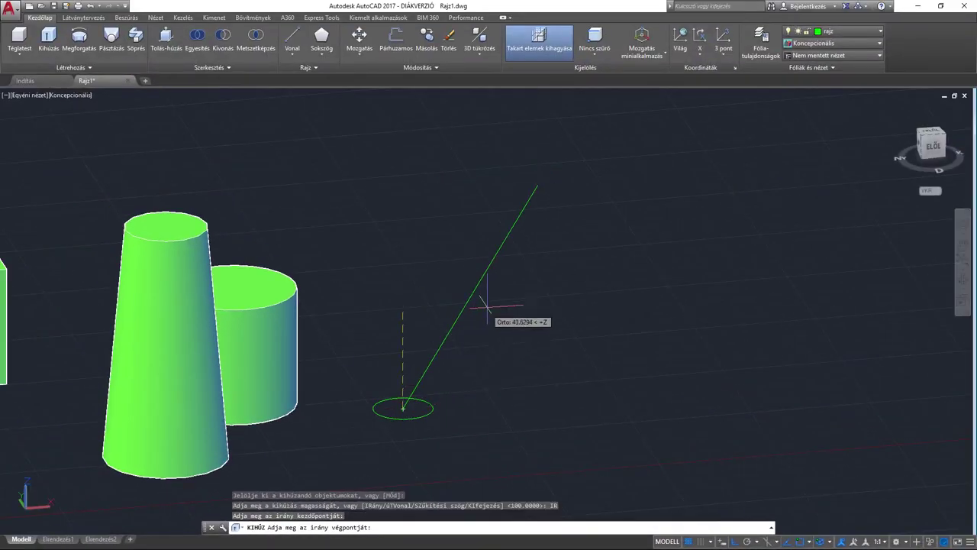
left_click(538, 186)
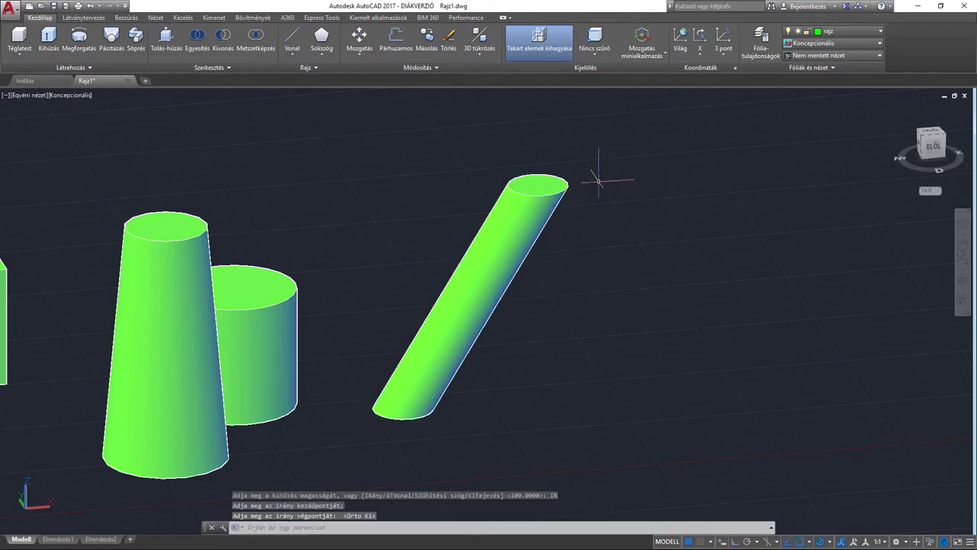
Step: Orbit the view to inspect the leaning cylinder among the other solids
left_click(965, 281)
mouse_move(633, 303)
left_mouse_down()
mouse_move(284, 290)
mouse_move(232, 299)
mouse_move(424, 336)
mouse_move(563, 316)
mouse_move(570, 306)
left_mouse_up()
left_click_drag(492, 278, 489, 294)
key("Escape")
mouse_move(522, 300)
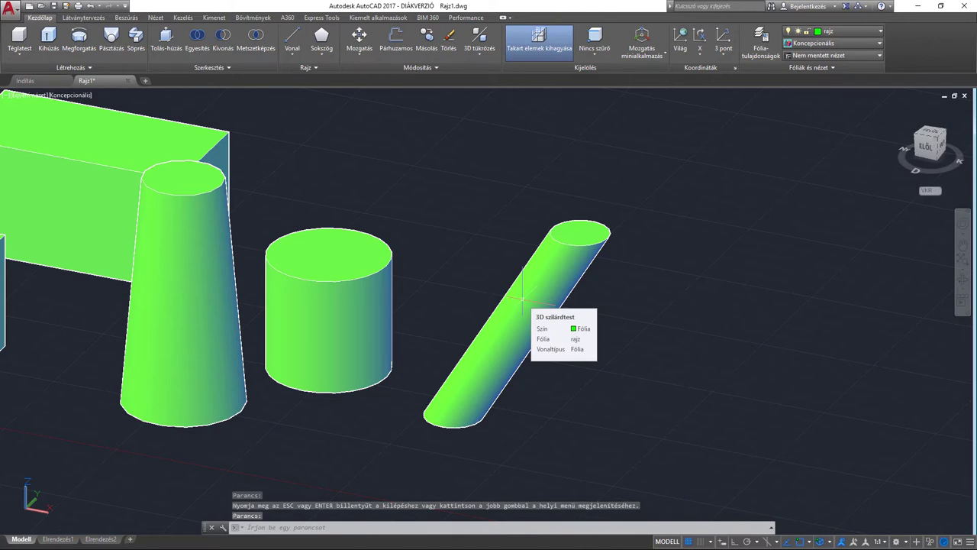
Step: Draw a small circle with KÖR on the ground in front of the three standing cylinders
key("ctrl+z")
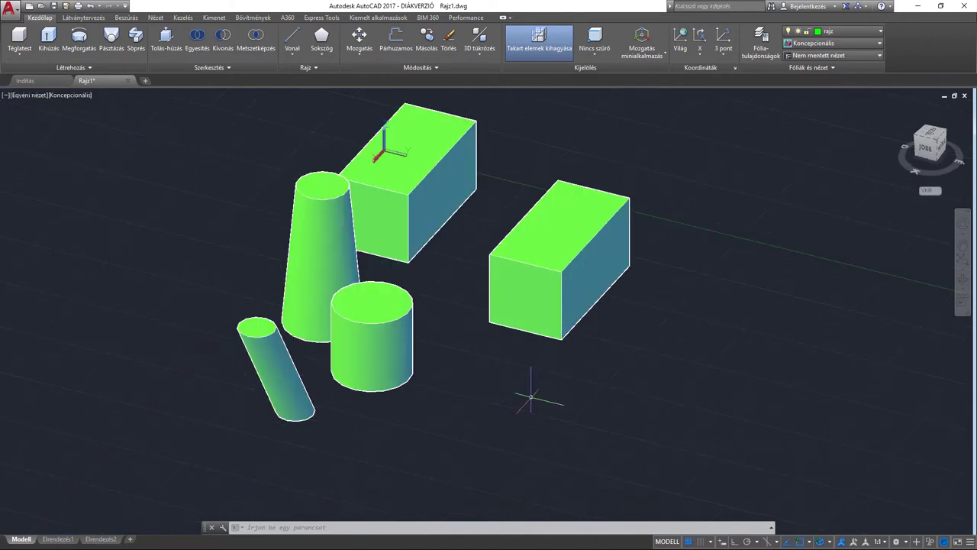
scroll(446, 454, "up", 3)
type("k")
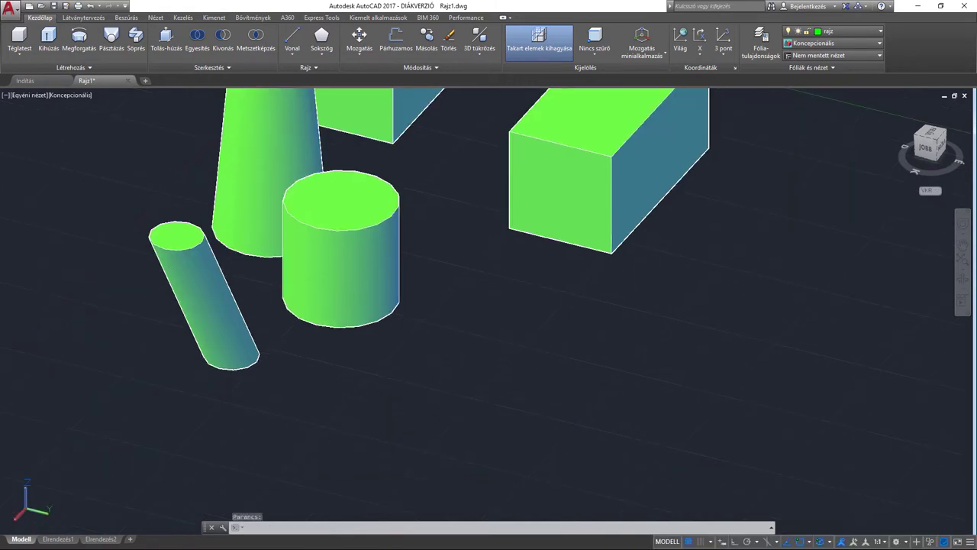
key("Return")
left_click(418, 423)
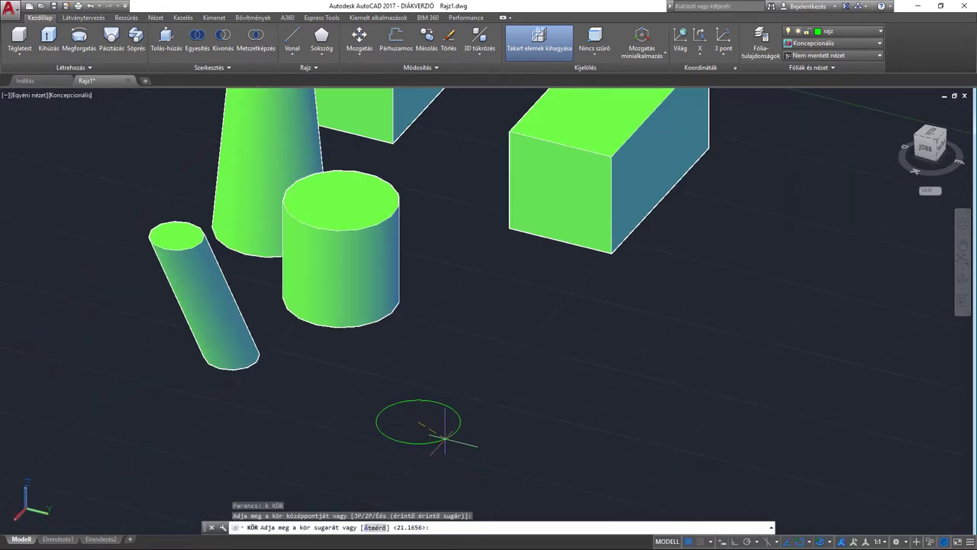
left_click(446, 435)
middle_click_drag(438, 406, 386, 369)
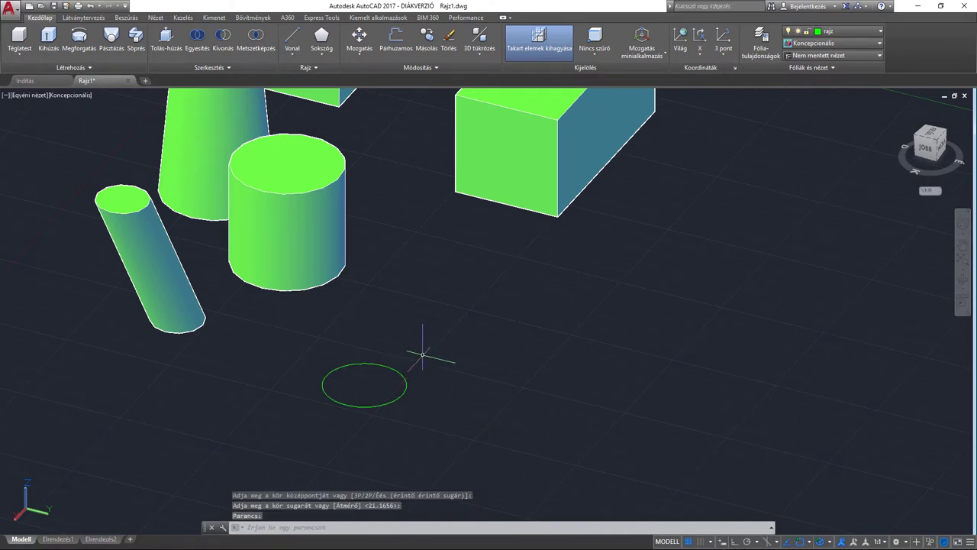
Step: Start a polyline beside the circle with Ortho on, drawing a horizontal segment, then cancel it
type("vl")
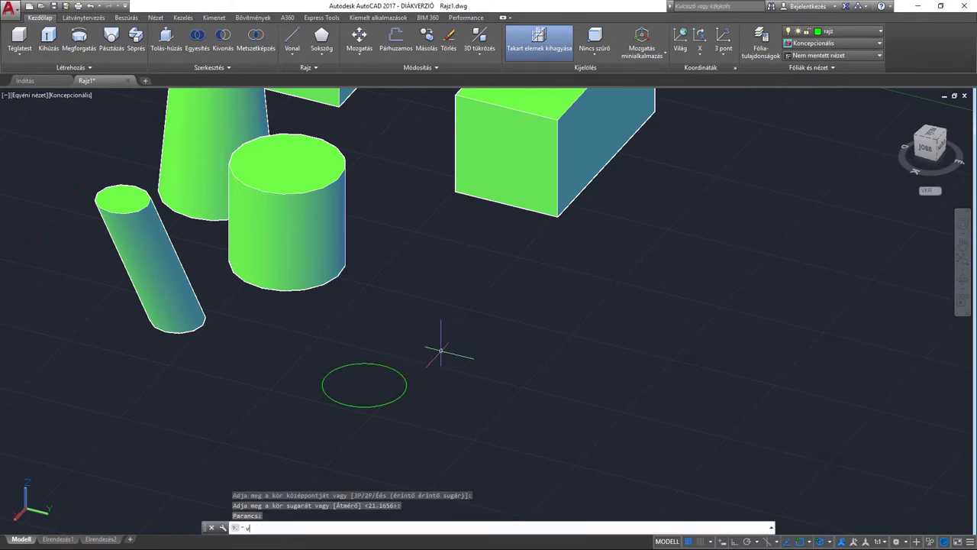
key("Return")
left_click(438, 391)
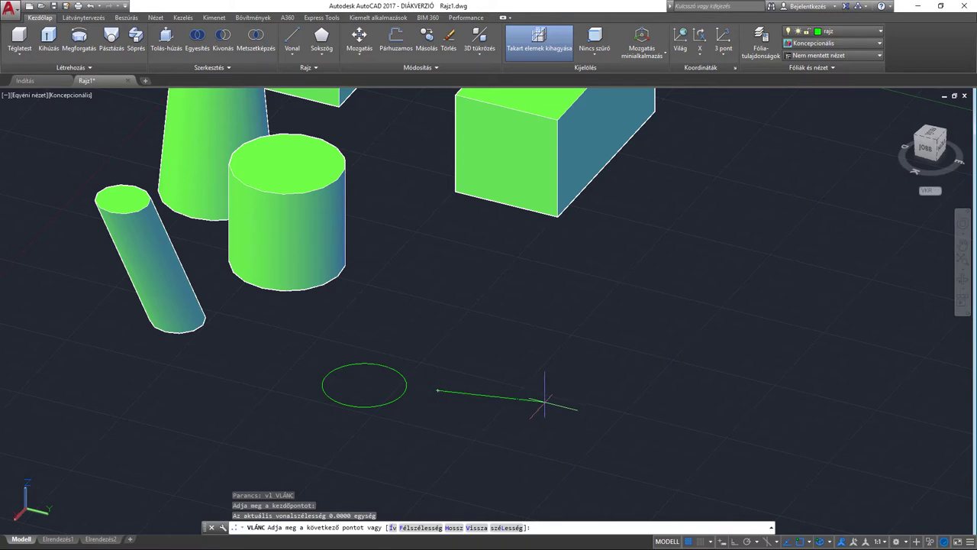
key("F8")
left_click(523, 405)
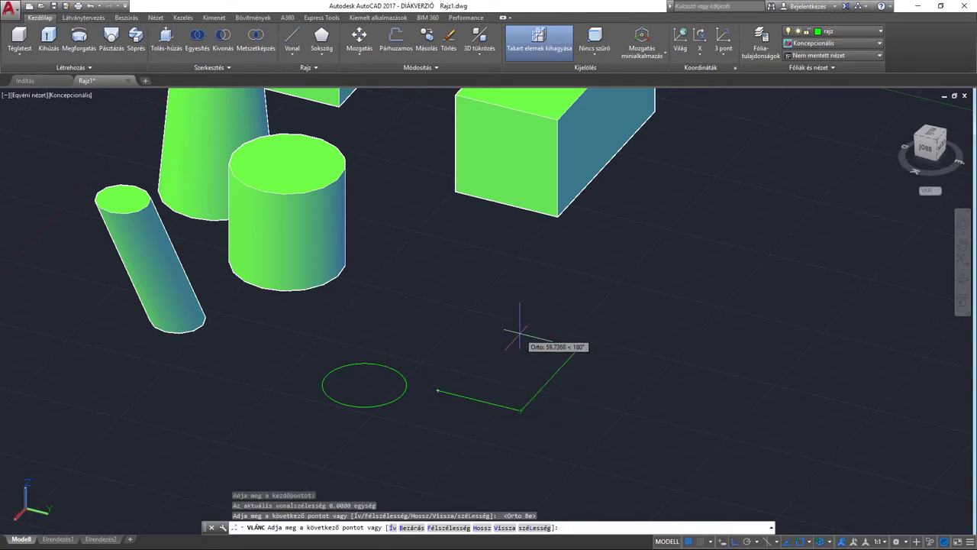
left_click(752, 327)
left_click(966, 283)
mouse_move(767, 344)
left_mouse_down()
mouse_move(766, 321)
mouse_move(589, 270)
left_mouse_up()
key("Escape")
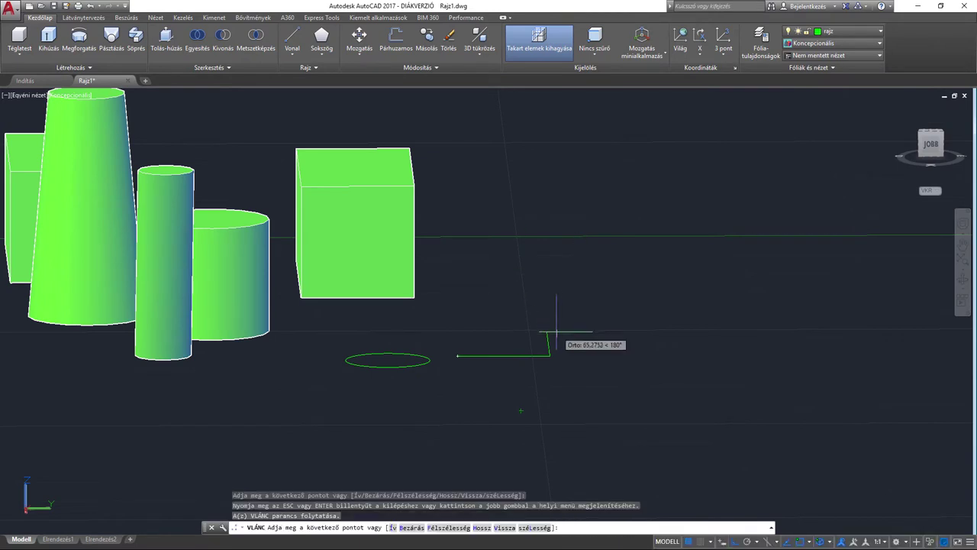
key("Escape")
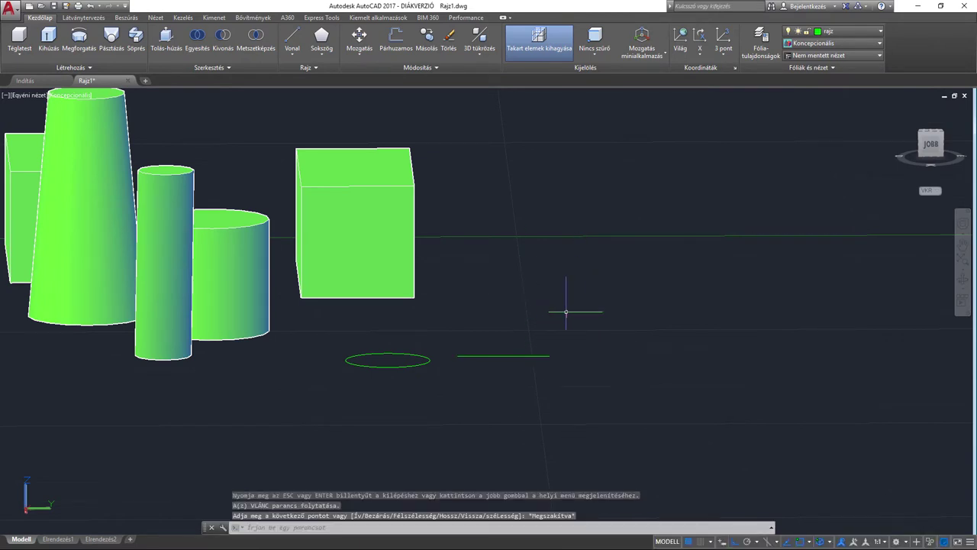
Step: Draw a vertical line straight up from the segment's end point
type("vo")
key("Return")
left_click(550, 356)
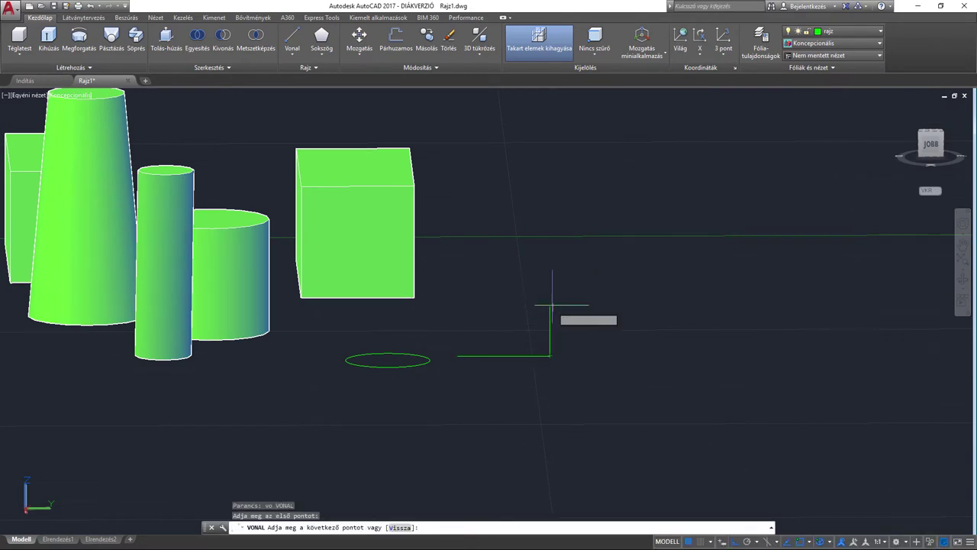
left_click(552, 282)
key("Escape")
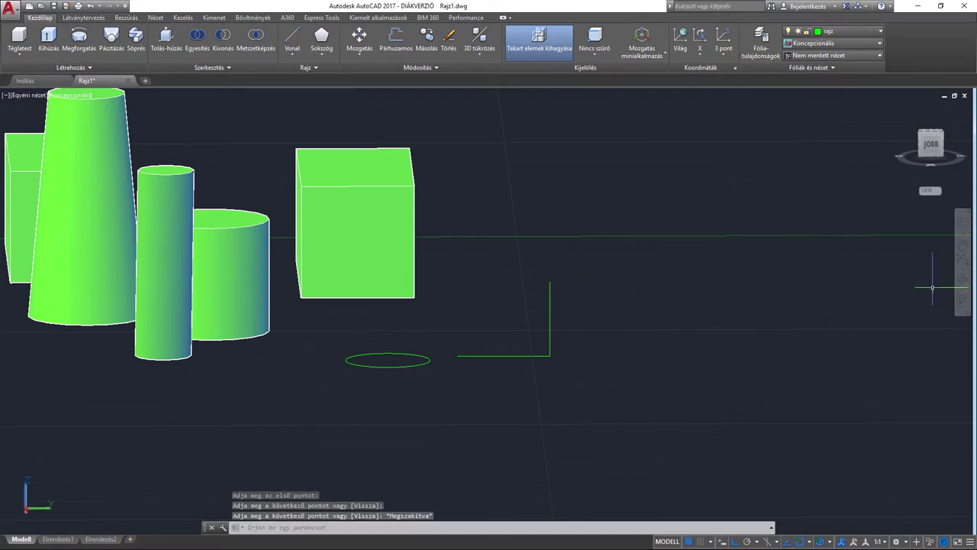
left_click(963, 280)
mouse_move(687, 324)
left_mouse_down()
mouse_move(630, 341)
mouse_move(611, 368)
left_mouse_up()
key("Escape")
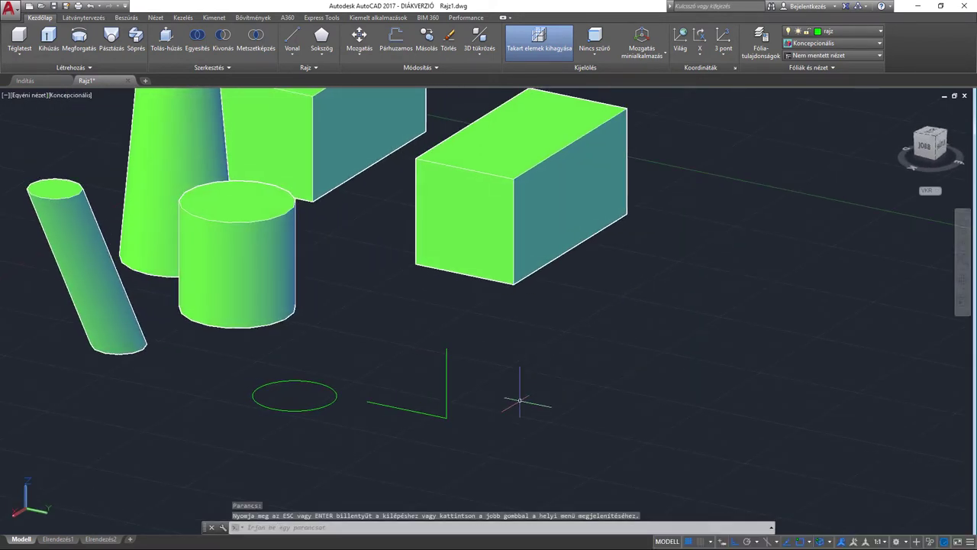
Step: Draw a line with a horizontal ground segment and a vertical segment rising toward the box
type("vista")
key("Return")
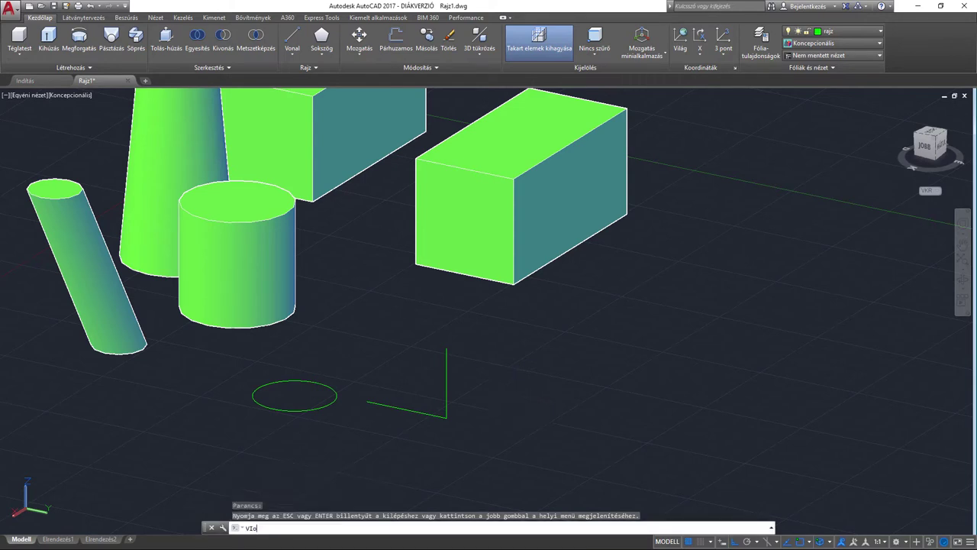
key("Escape")
type("vo")
key("Return")
left_click(484, 391)
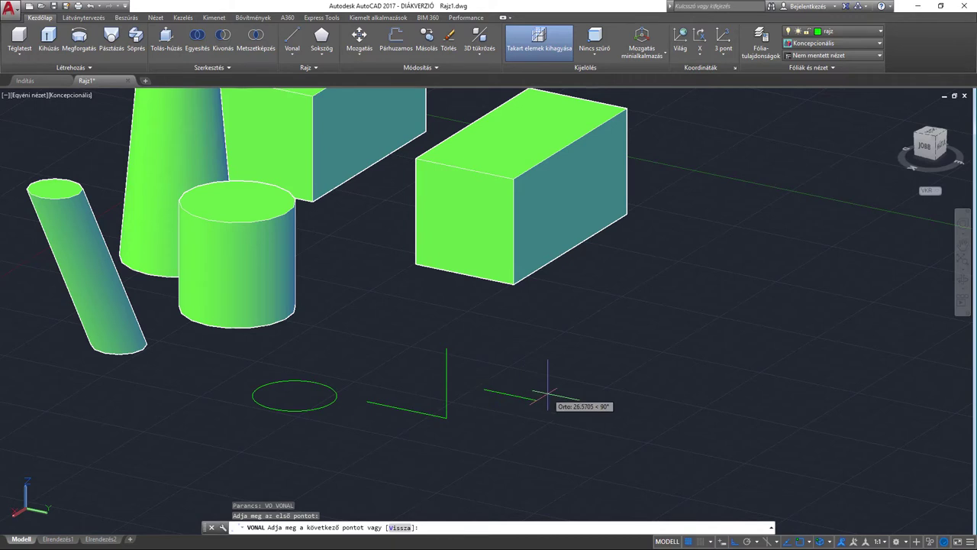
left_click(547, 395)
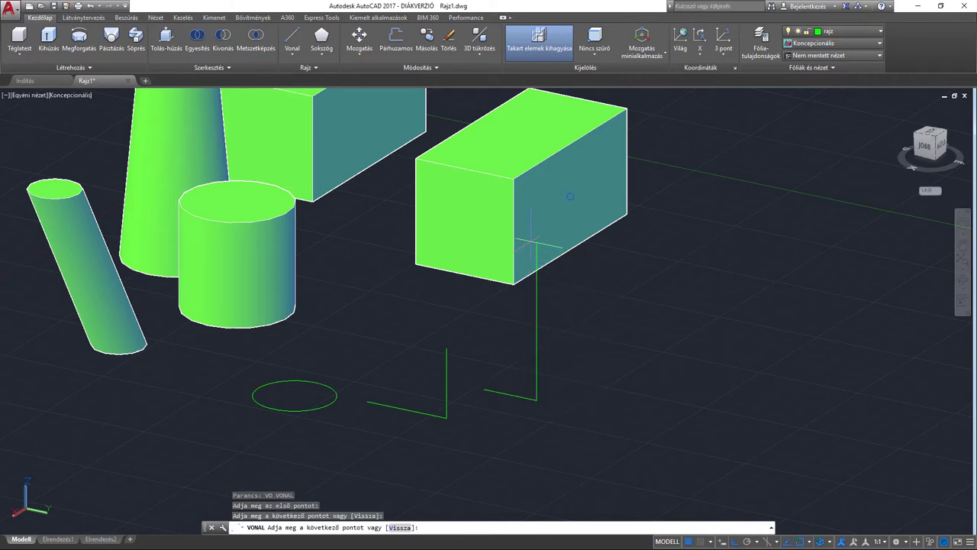
scroll(537, 107, "down", 3)
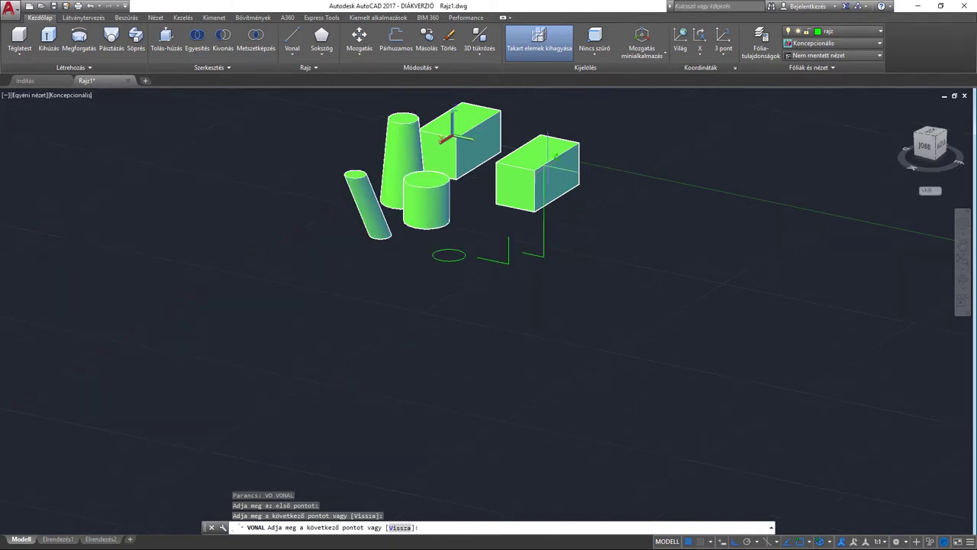
left_click(557, 113)
key("Return")
Step: Draw a separate tall vertical line further to the right
scroll(579, 178, "up", 1)
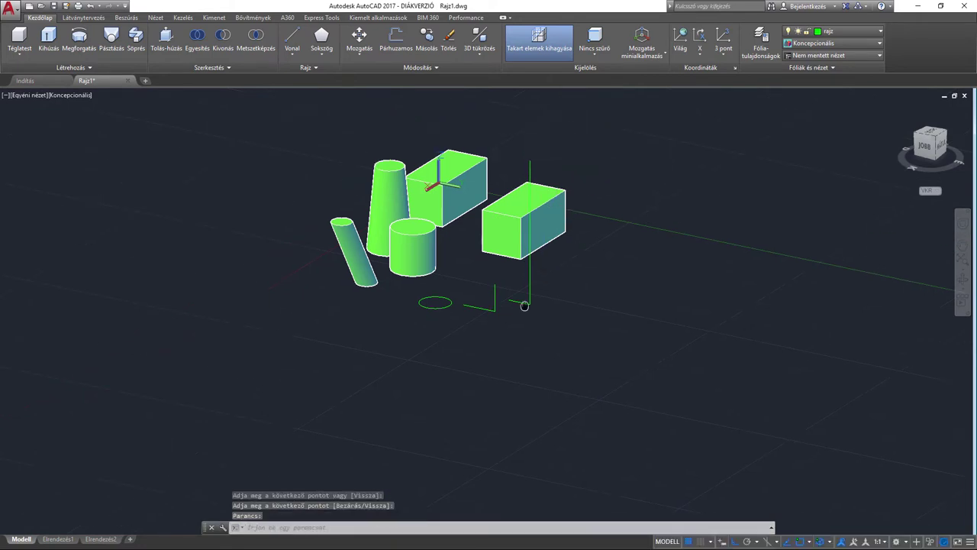
scroll(579, 178, "up", 1)
key("Return")
left_click(601, 323)
left_click(602, 212)
middle_click_drag(516, 282, 543, 325)
key("Return")
scroll(543, 322, "up", 2)
middle_click_drag(452, 324, 449, 341)
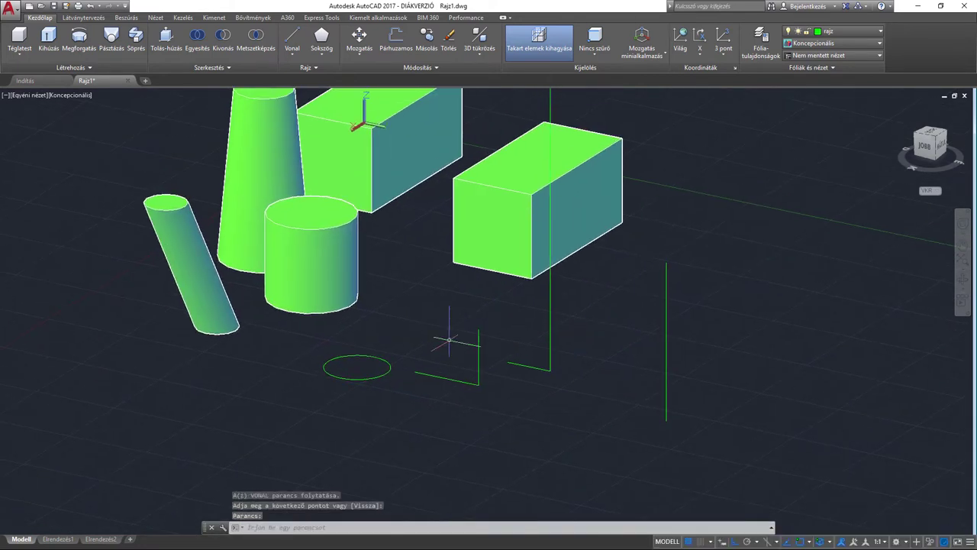
type("spl")
key("Return")
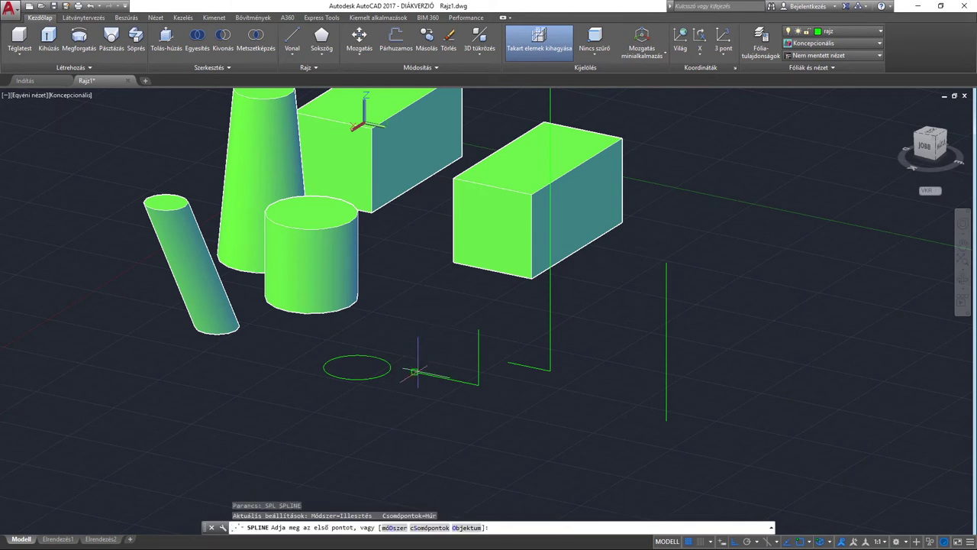
Step: Draw a spline from beside the circle, up over a high peak, down to its end point
left_click(417, 372)
left_click(477, 330)
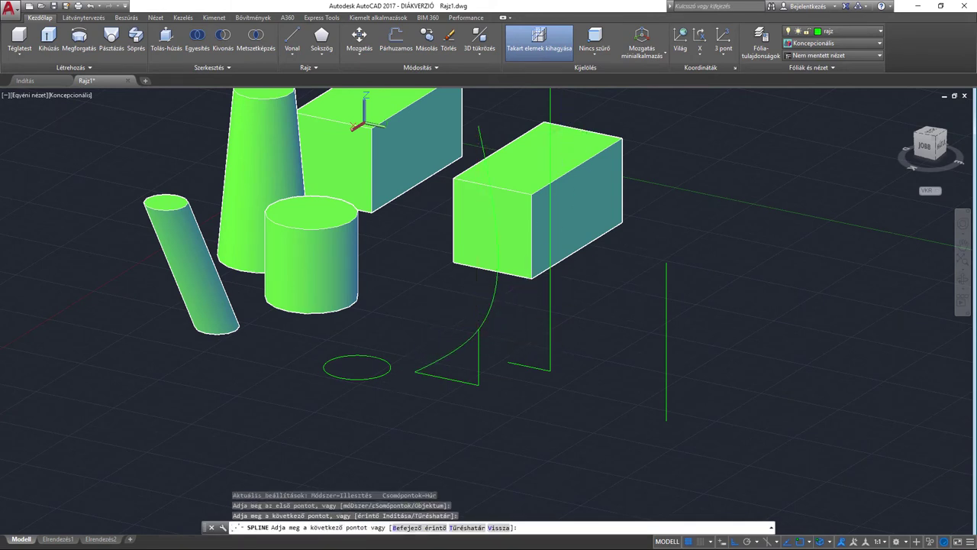
middle_click_drag(478, 127, 478, 215)
left_click(549, 163)
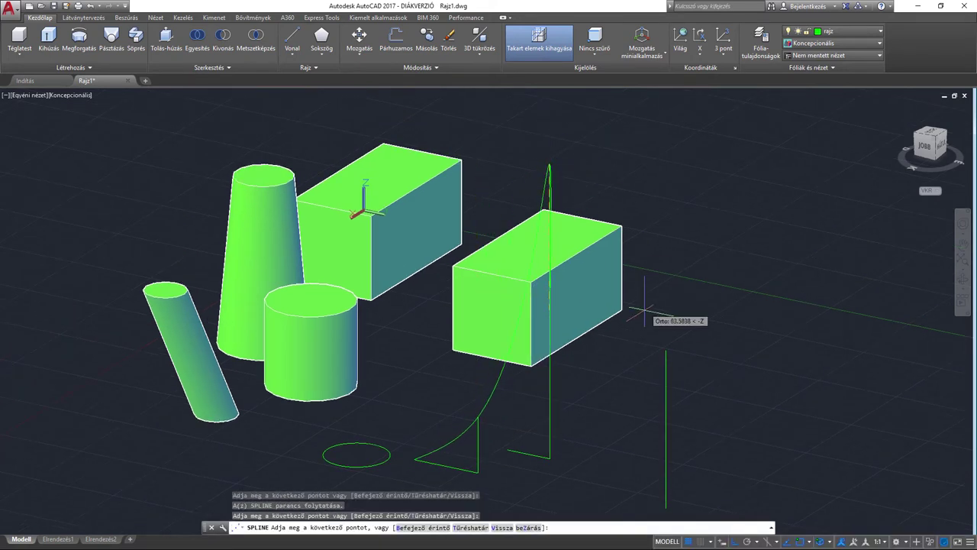
left_click(666, 349)
key("Return")
mouse_move(735, 356)
middle_mouse_down("shift")
mouse_move(687, 334)
mouse_move(742, 338)
mouse_move(715, 337)
middle_mouse_up("shift")
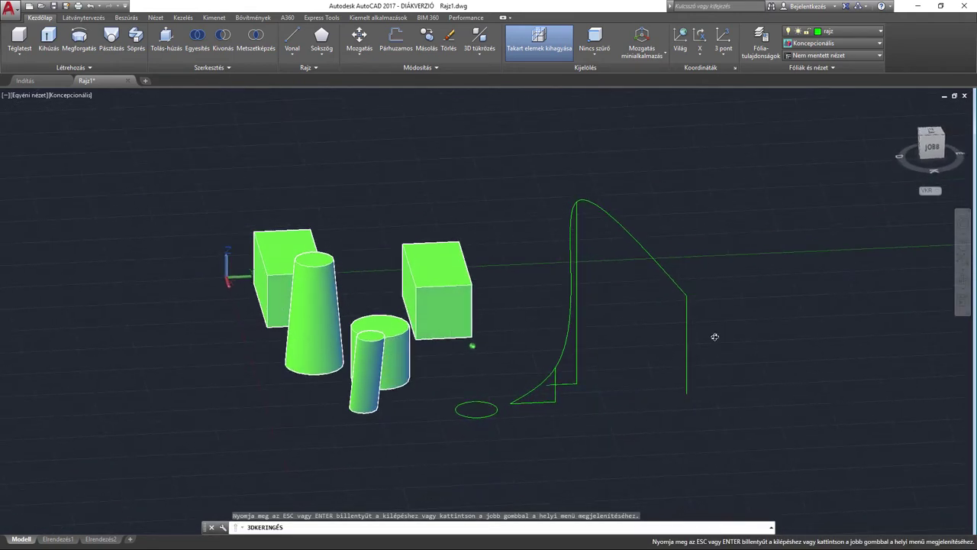
Step: Erase the vertical helper line and the four remaining straight lines
left_click(733, 375)
left_click(654, 437)
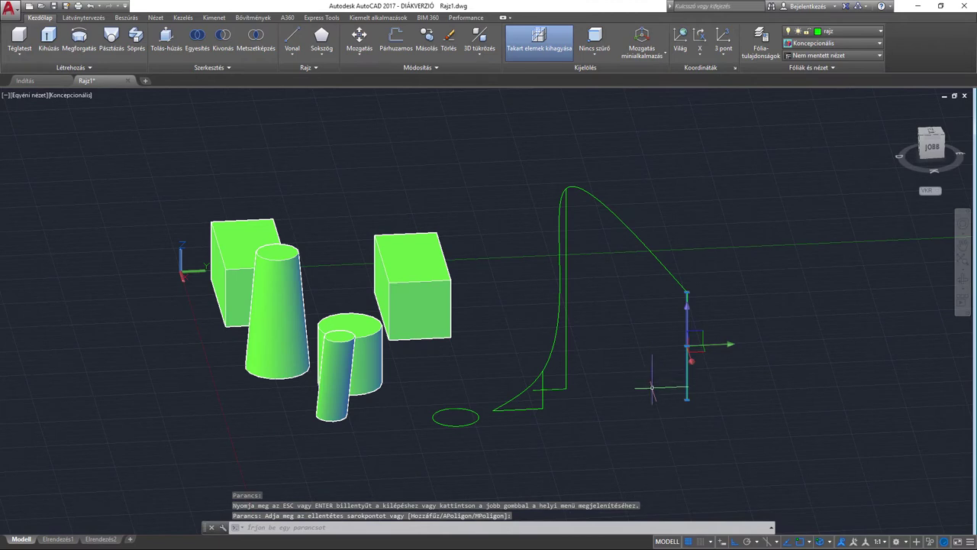
key("Delete")
scroll(575, 434, "up", 3)
left_click(575, 434)
left_click(433, 350)
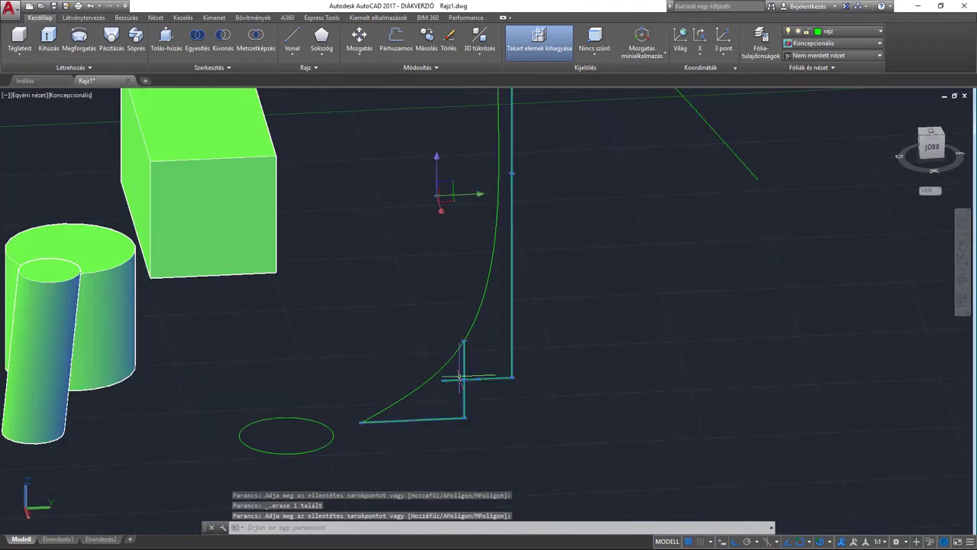
key("Delete")
scroll(518, 395, "down", 5)
scroll(488, 388, "up", 2)
middle_click_drag(445, 392, 499, 374)
scroll(486, 374, "up", 2)
Step: Extrude the small circle with KH, using the Path option along the spline
type("kh")
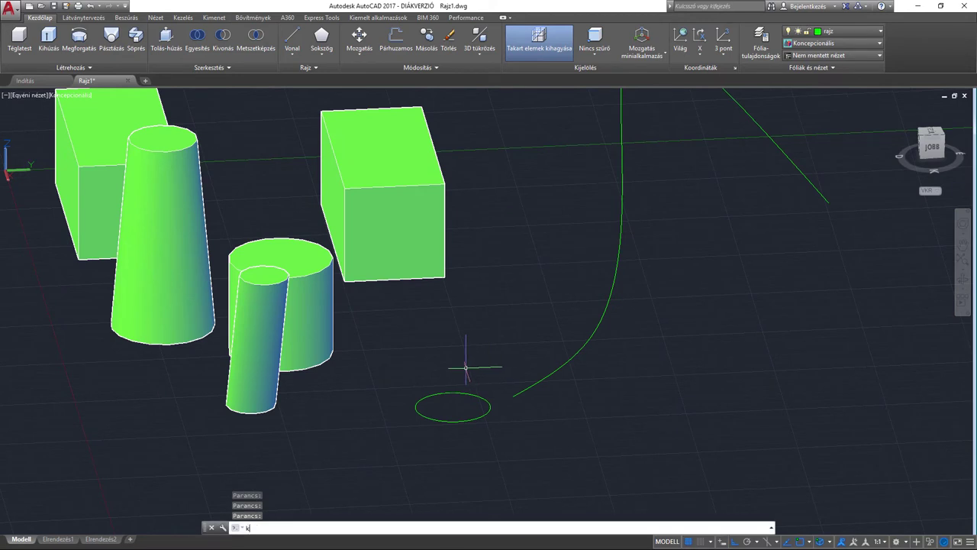
key("Return")
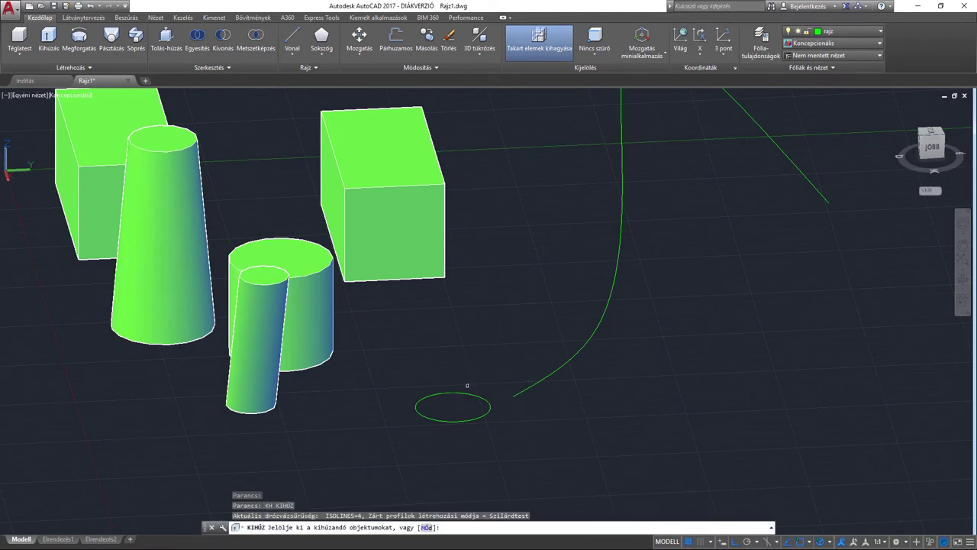
left_click(466, 395)
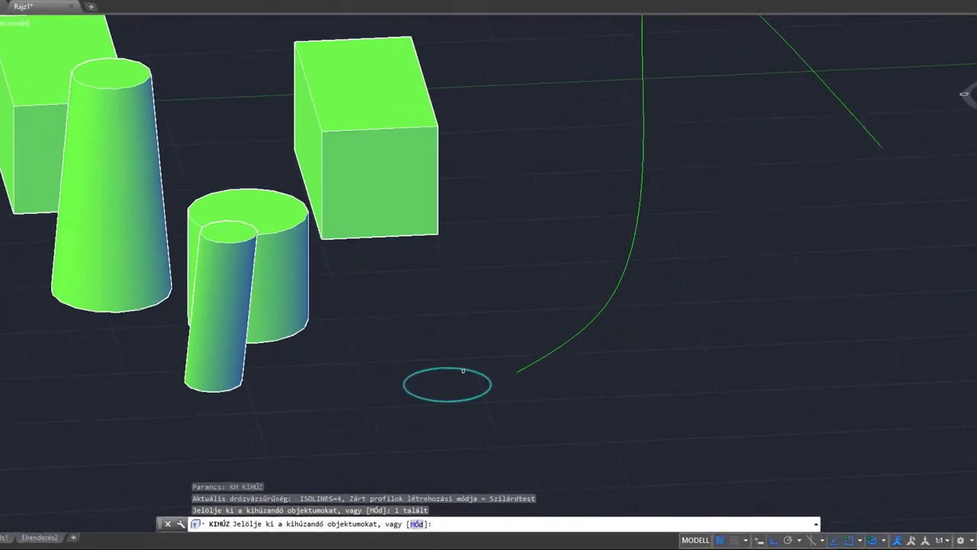
key("Return")
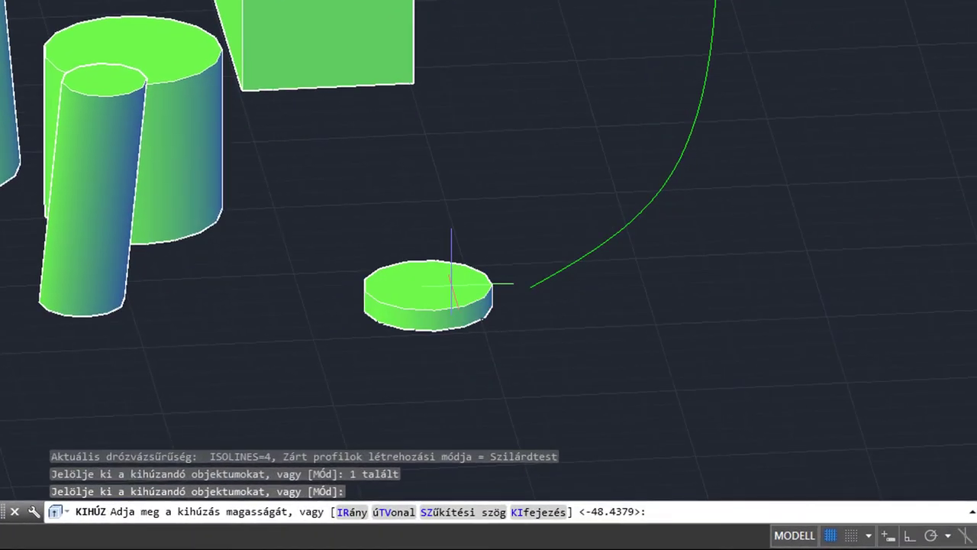
left_click(395, 512)
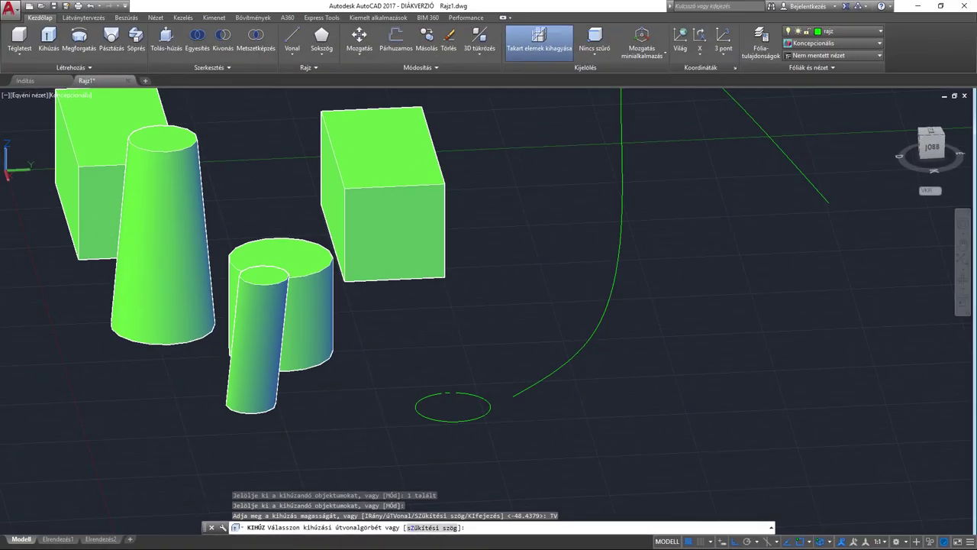
left_click(513, 412)
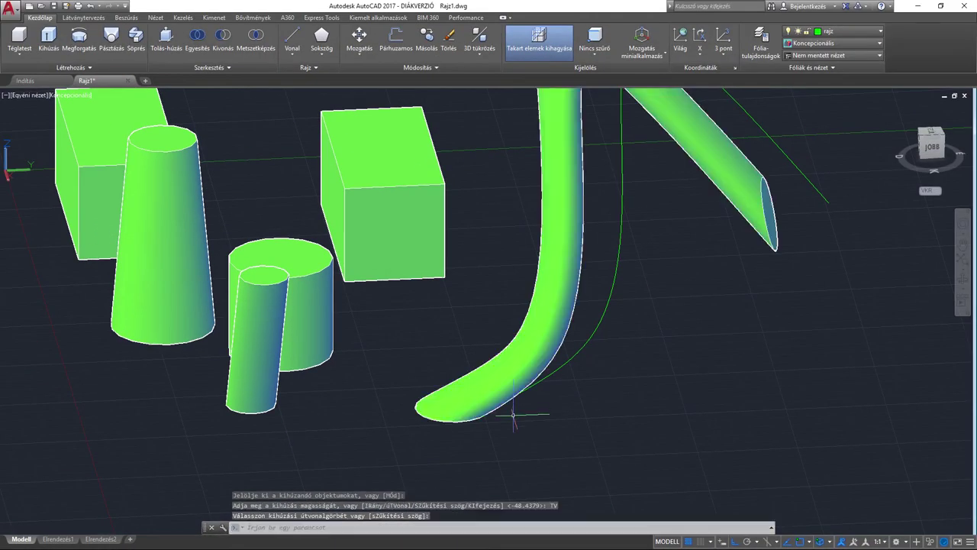
middle_click_drag(515, 416, 459, 489)
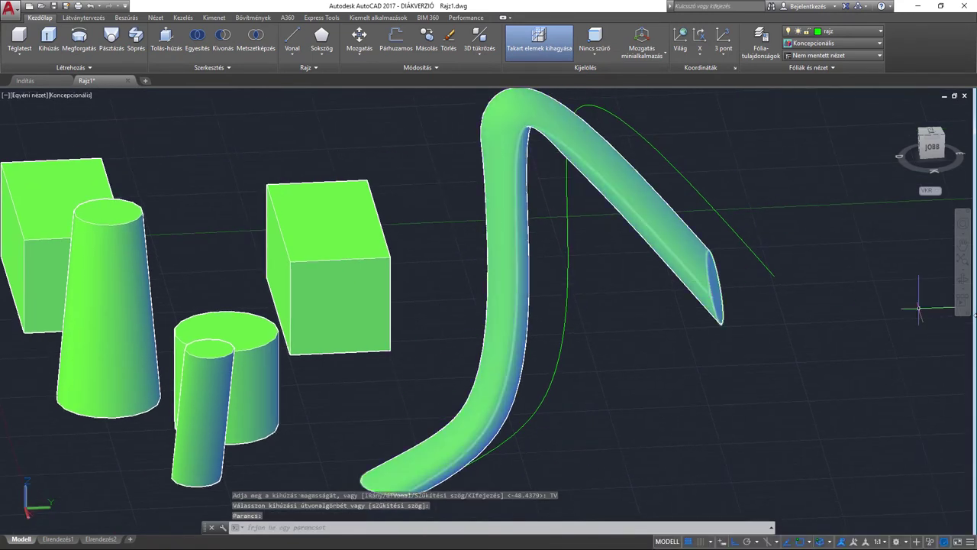
left_click(964, 281)
mouse_move(726, 323)
left_mouse_down()
mouse_move(511, 323)
mouse_move(328, 301)
mouse_move(501, 307)
mouse_move(500, 318)
mouse_move(560, 310)
mouse_move(624, 268)
mouse_move(682, 260)
mouse_move(469, 334)
mouse_move(387, 338)
mouse_move(388, 308)
mouse_move(303, 308)
mouse_move(325, 308)
mouse_move(321, 291)
mouse_move(406, 163)
mouse_move(506, 331)
mouse_move(540, 333)
mouse_move(509, 338)
mouse_move(506, 359)
mouse_move(482, 349)
mouse_move(341, 449)
left_mouse_up()
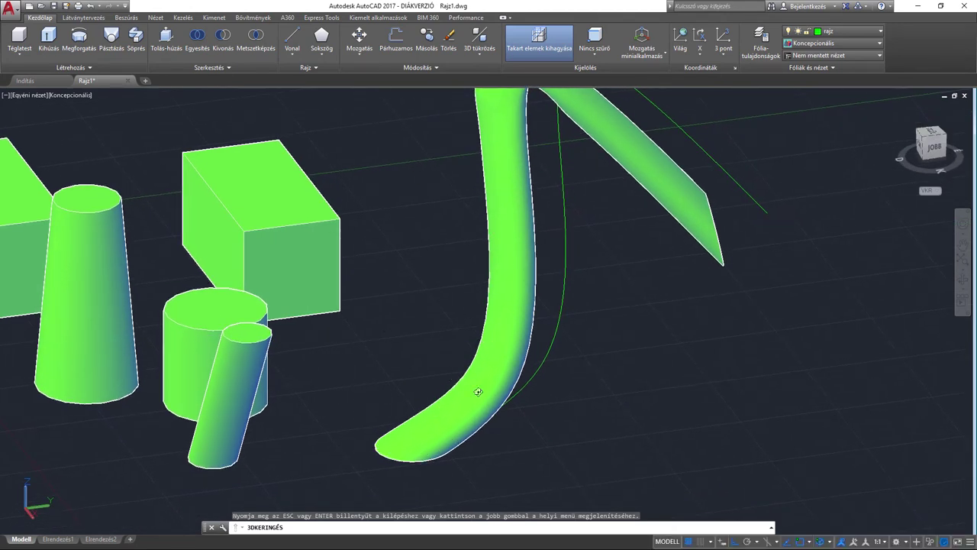
Step: Undo the extrusion with Ctrl+Z, leaving the circle and spline as separate objects
left_click_drag(478, 392, 463, 442)
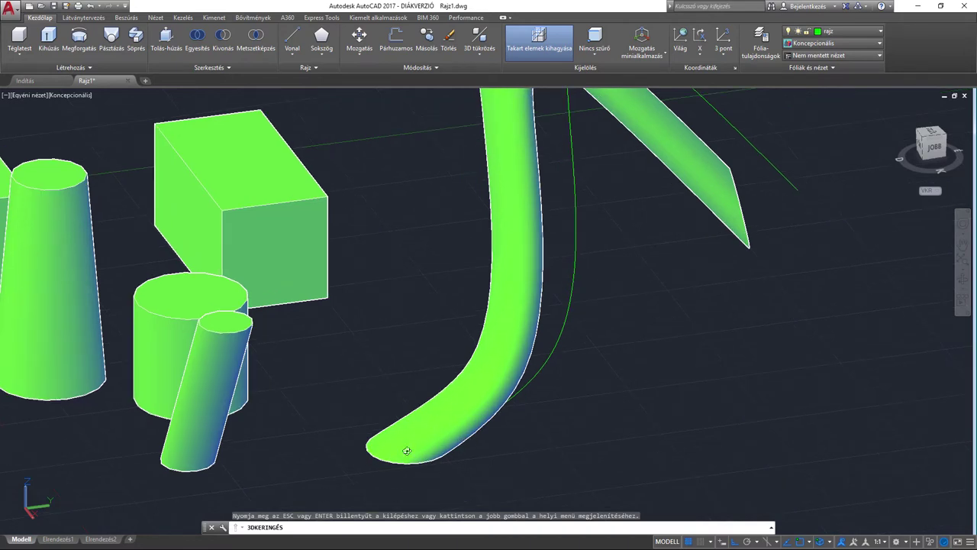
left_click_drag(392, 446, 386, 438)
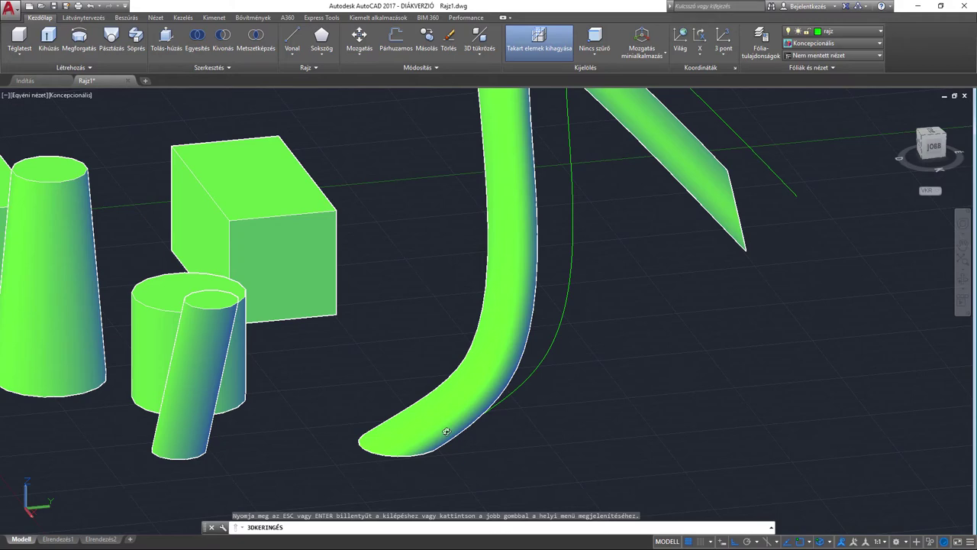
key("Escape")
key("ctrl+z")
key("ctrl+z")
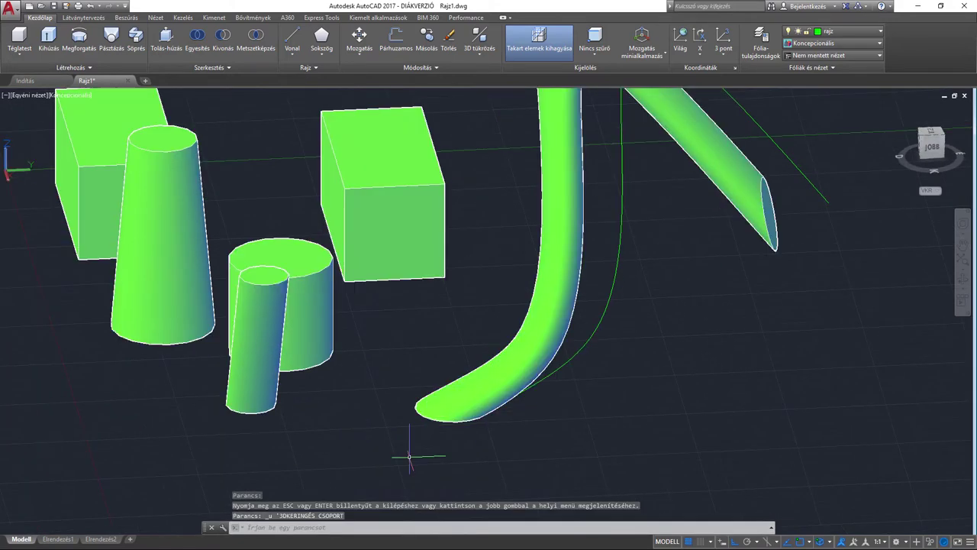
key("ctrl+z")
scroll(453, 436, "up", 2)
Step: Move the circle from its centre to the end of the curve
left_click(436, 419)
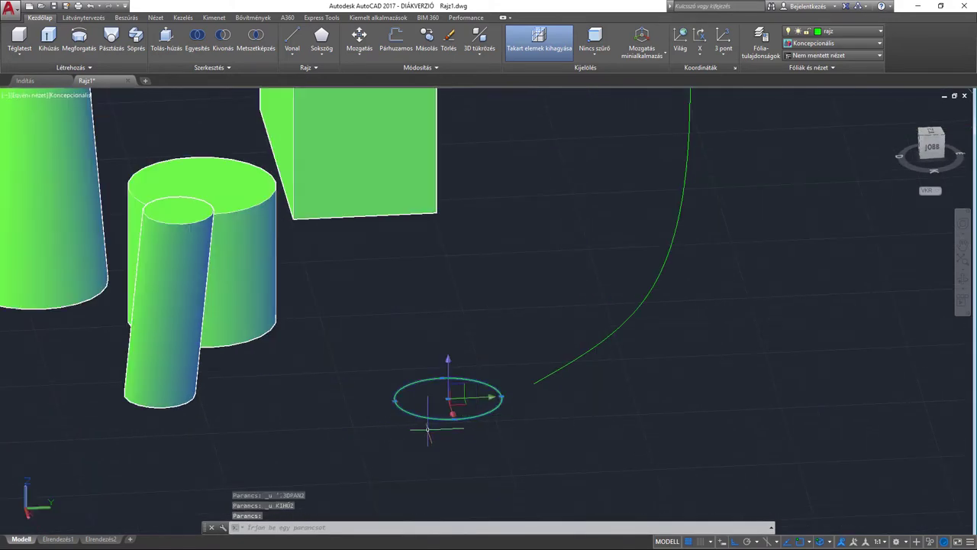
type("mo")
key("Return")
scroll(414, 420, "up", 2)
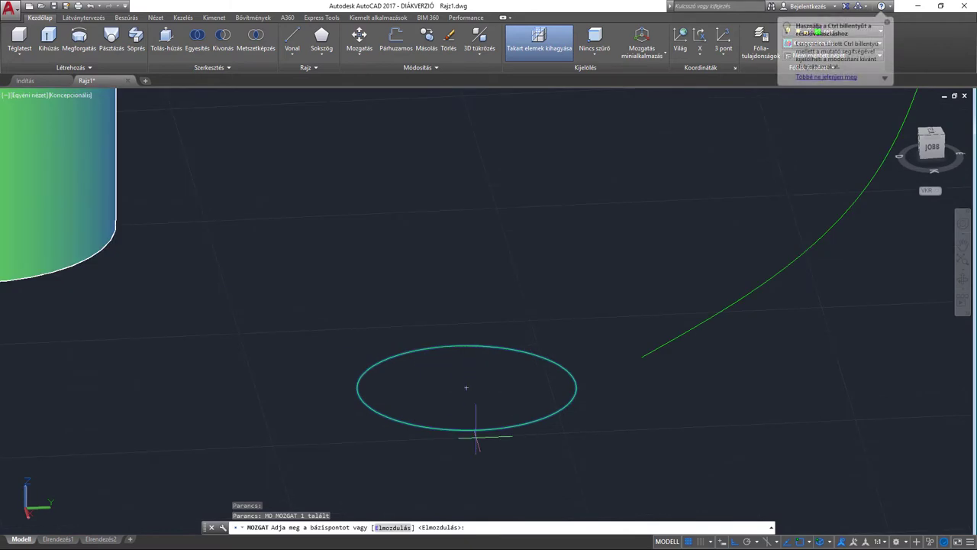
left_click(467, 387)
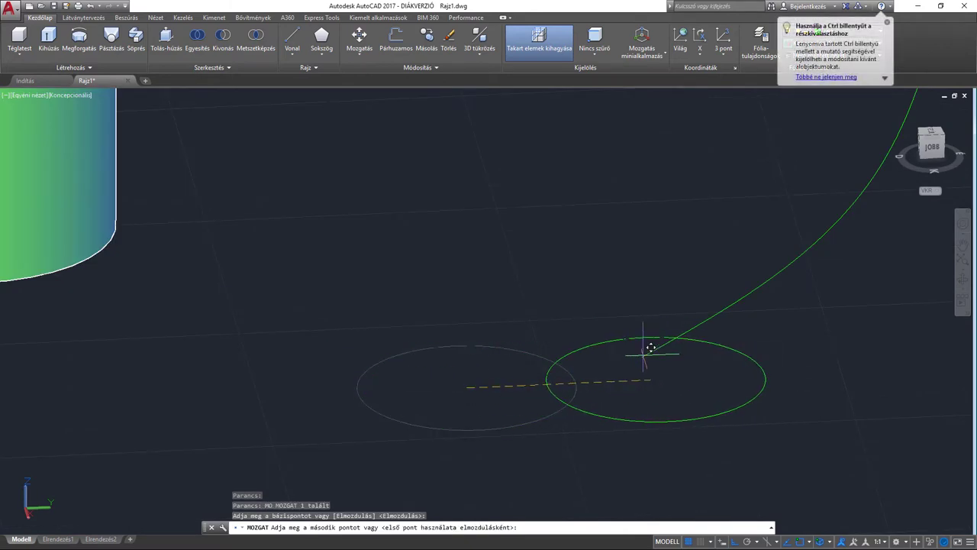
middle_click_drag(617, 394, 526, 422)
left_click(524, 476)
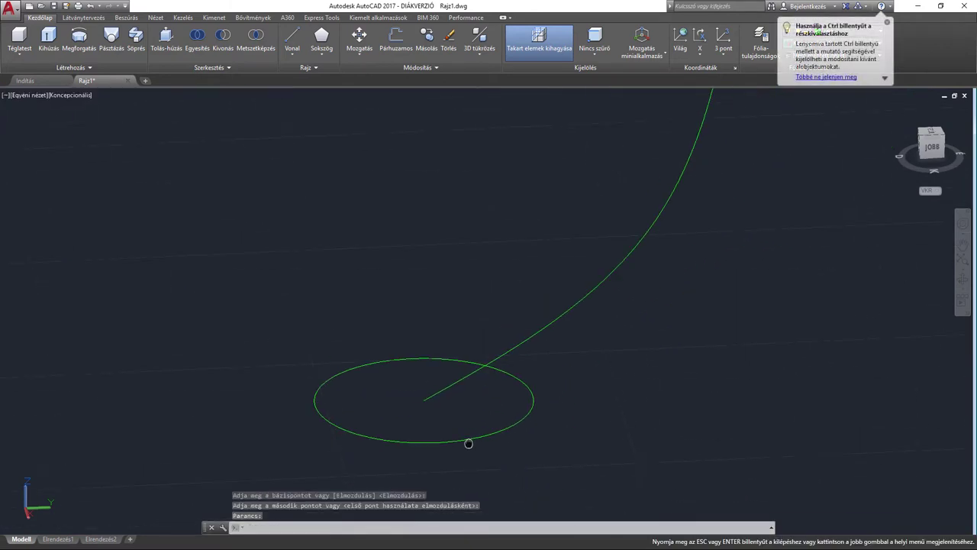
scroll(472, 436, "down", 2)
Step: Rotate the circle 90° with the rotate gizmo so it stands upright across the path
left_click(479, 427)
left_click(478, 432)
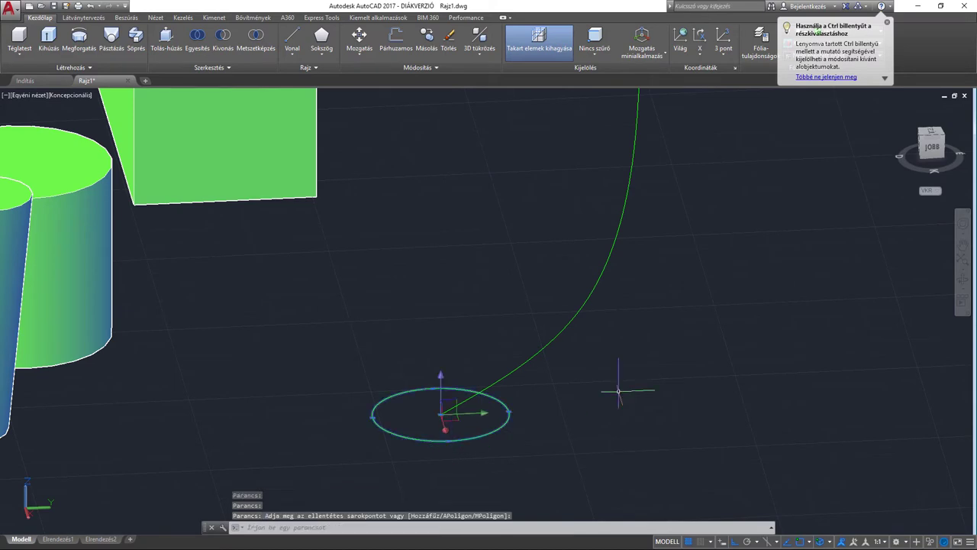
left_click(646, 53)
left_click(658, 94)
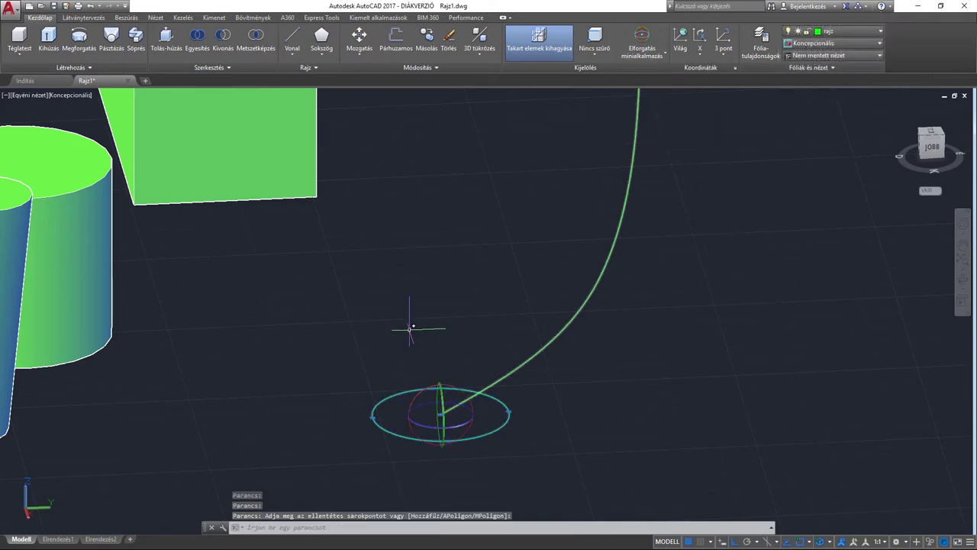
left_click(451, 385)
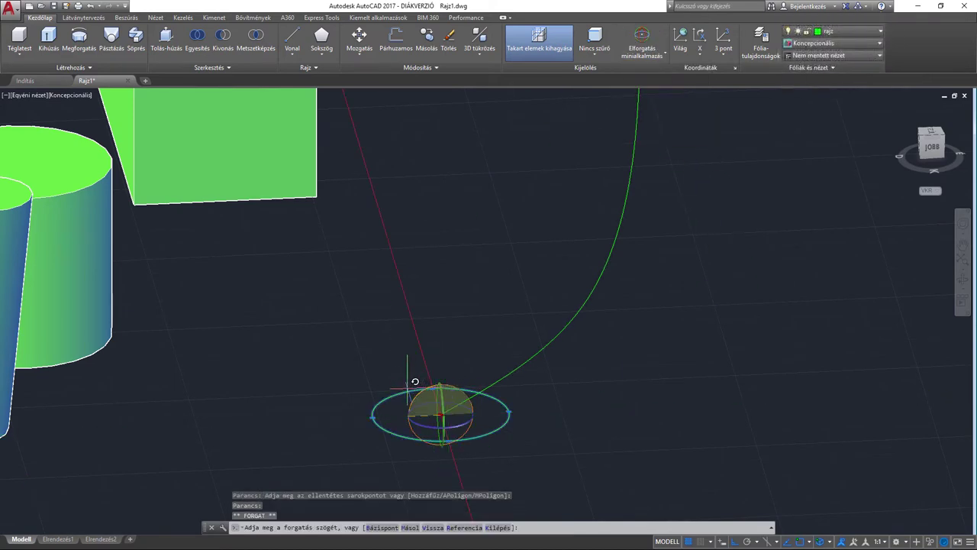
left_click(430, 355)
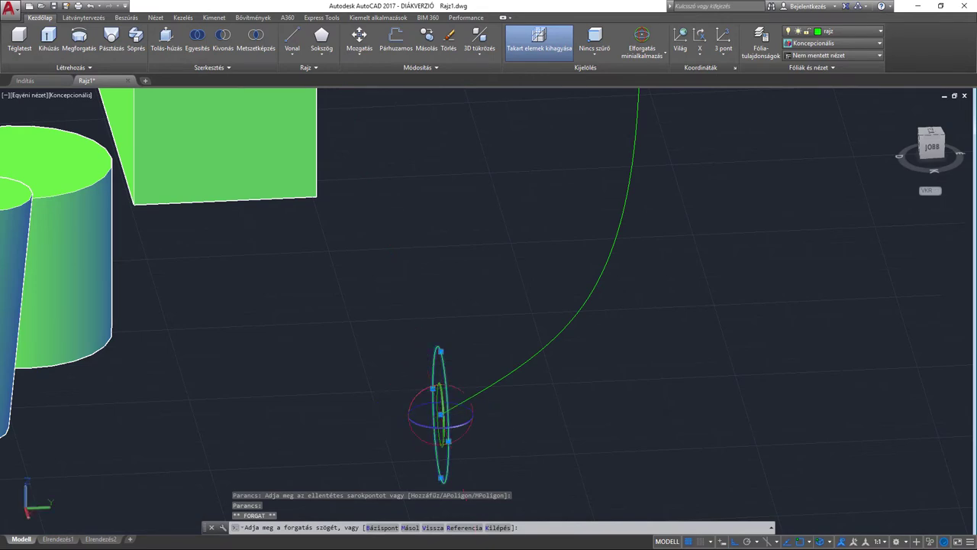
key("Escape")
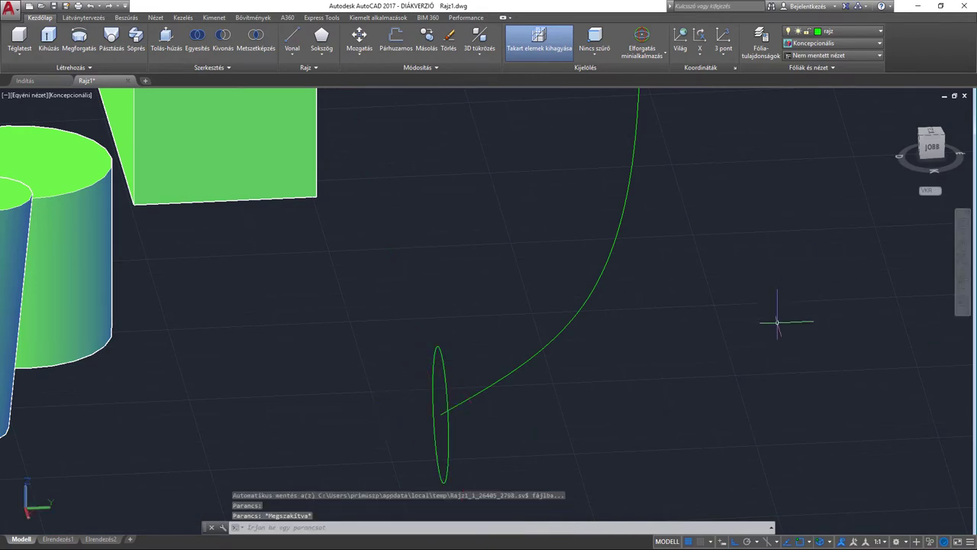
mouse_move(491, 369)
middle_mouse_down("shift")
mouse_move(557, 374)
mouse_move(360, 375)
mouse_move(431, 380)
mouse_move(432, 398)
mouse_move(465, 411)
middle_mouse_up("shift")
Step: Extrude the upright circle with KH along the curve, using the Path option
left_click_drag(457, 441, 456, 426)
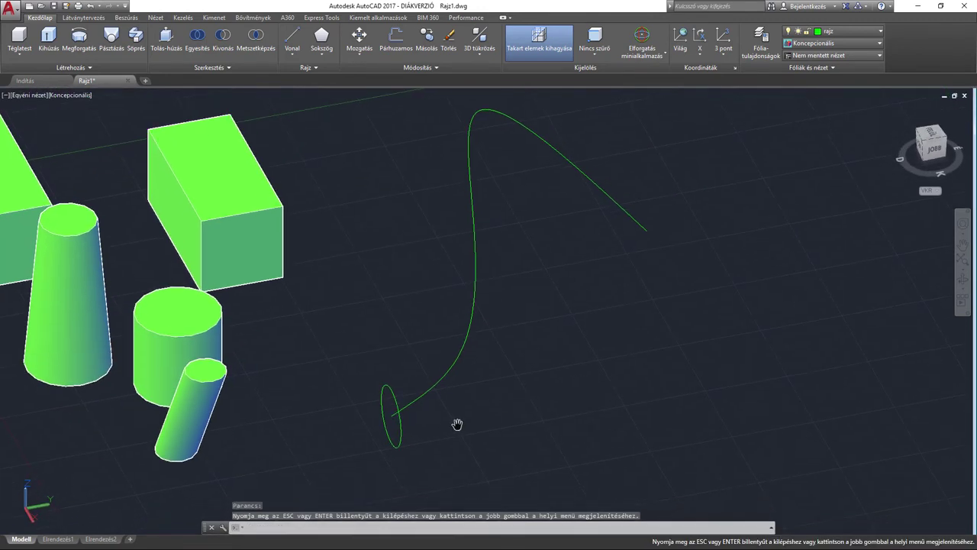
key("Escape")
type("kh")
key("Return")
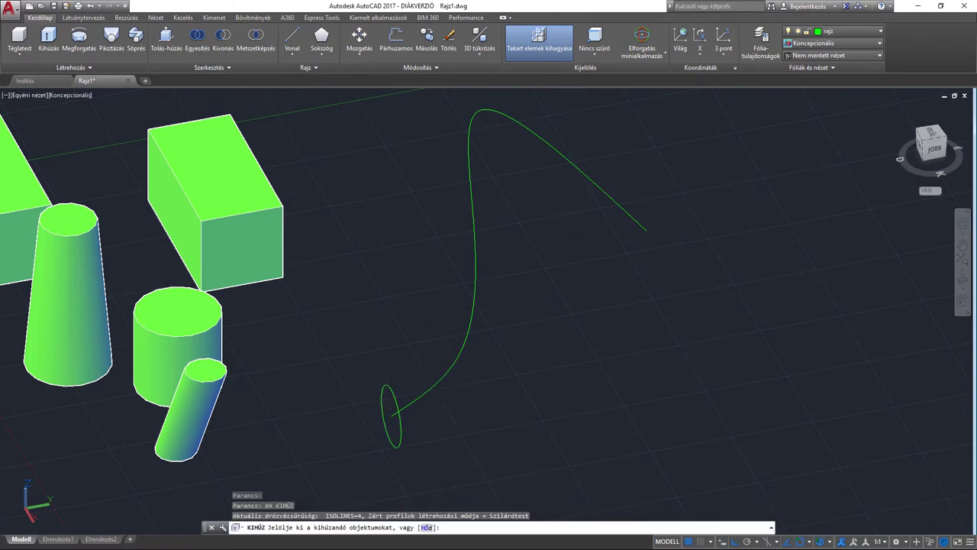
left_click(386, 389)
key("Return")
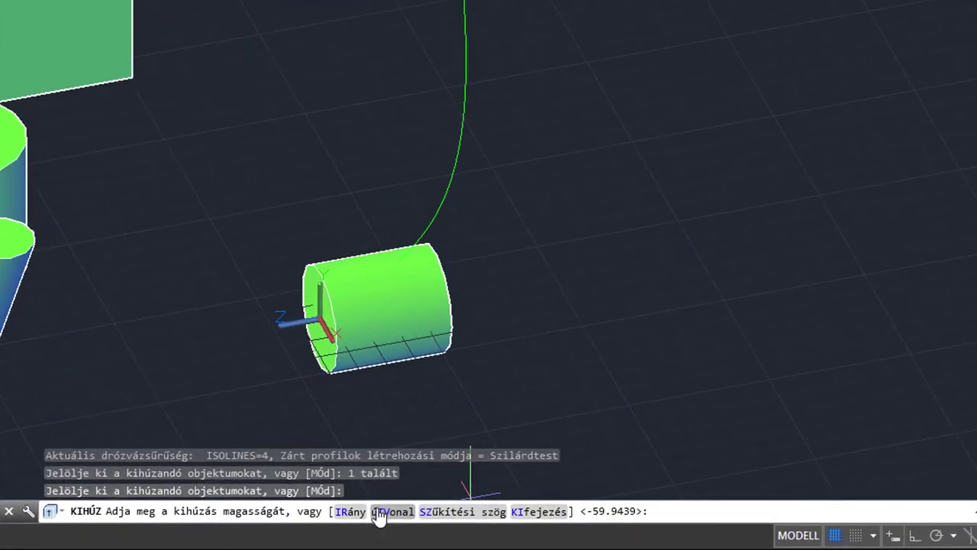
left_click(380, 512)
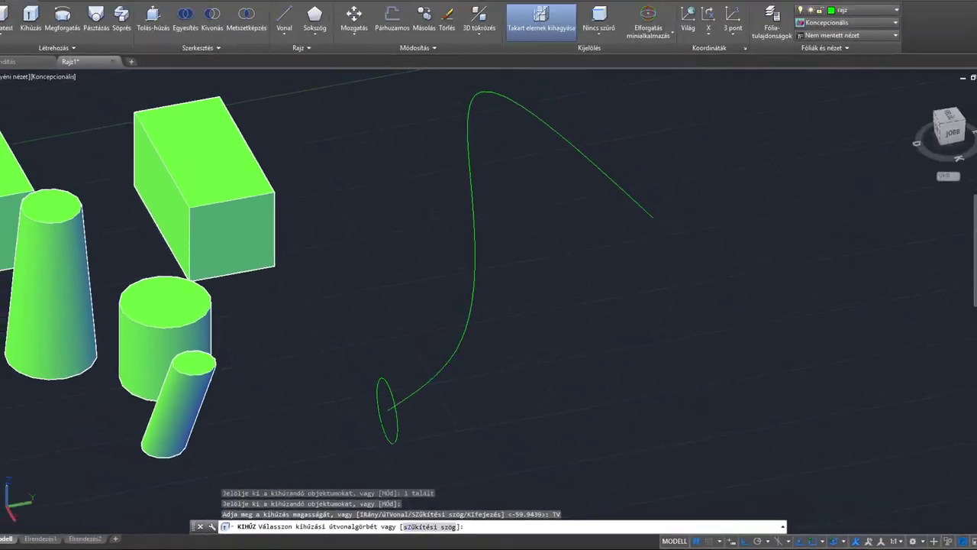
left_click(451, 367)
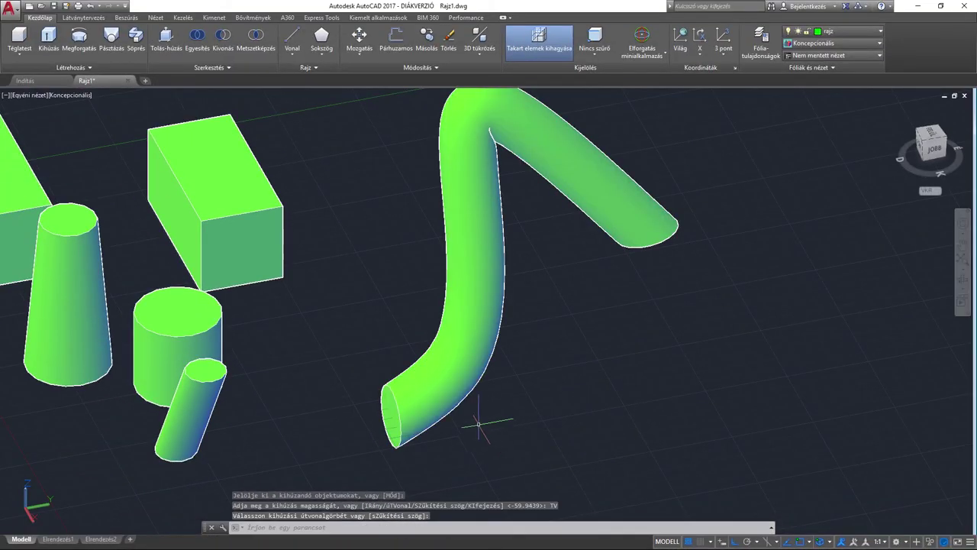
left_click(962, 281)
mouse_move(581, 320)
left_mouse_down()
mouse_move(494, 286)
mouse_move(257, 329)
mouse_move(499, 332)
mouse_move(489, 264)
mouse_move(478, 337)
mouse_move(511, 312)
mouse_move(426, 236)
mouse_move(382, 216)
mouse_move(343, 244)
mouse_move(375, 297)
mouse_move(379, 329)
left_mouse_up()
key("Escape")
middle_click_drag(379, 329, 379, 283)
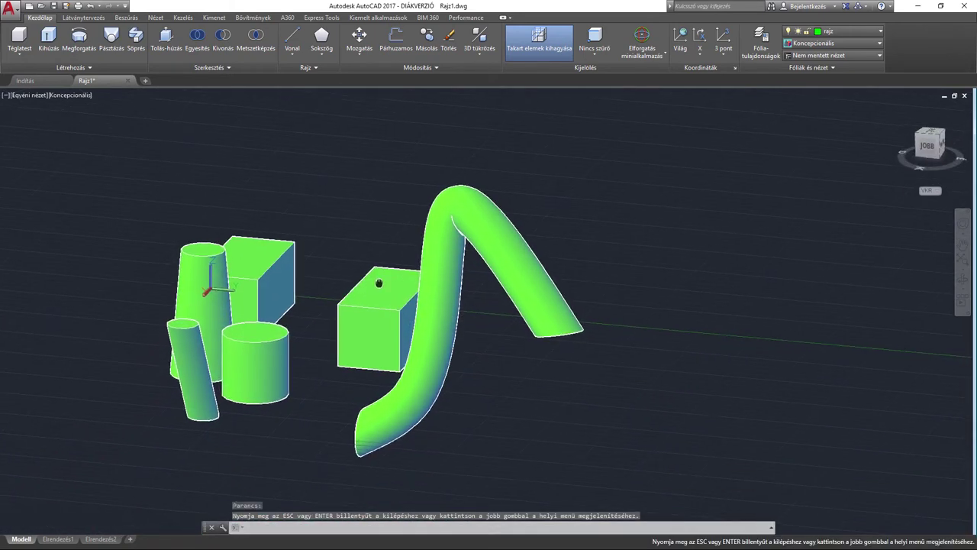
left_click(76, 96)
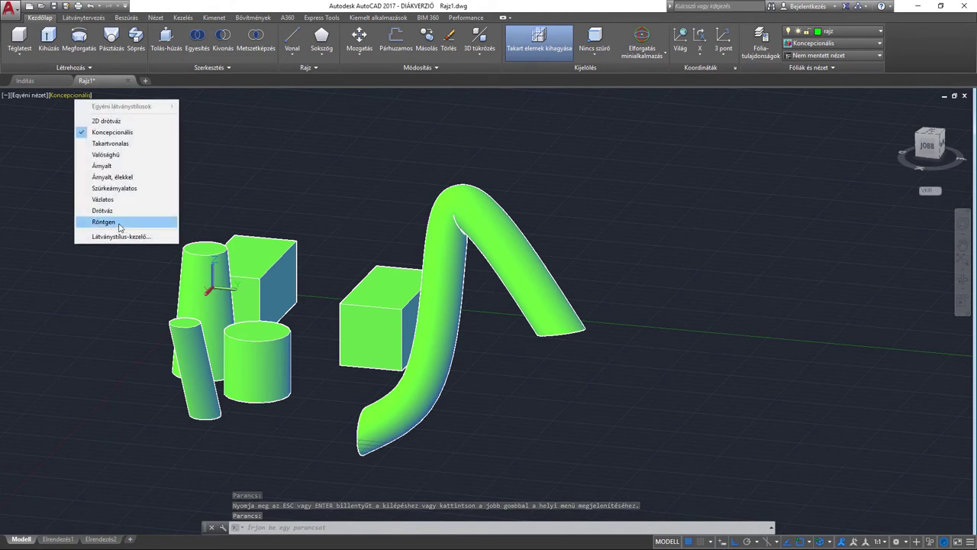
left_click(119, 225)
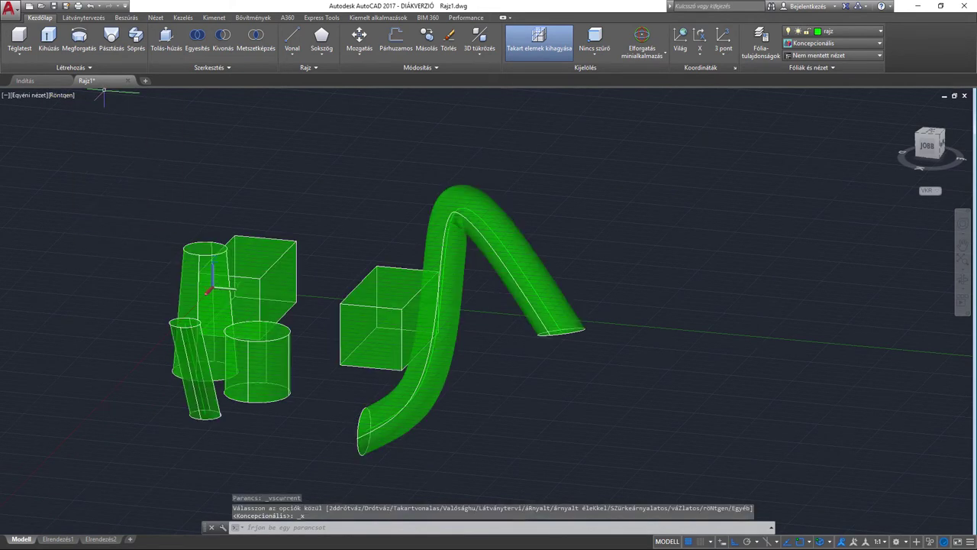
left_click(963, 283)
mouse_move(538, 395)
left_mouse_down()
mouse_move(663, 395)
mouse_move(674, 412)
mouse_move(593, 426)
left_mouse_up()
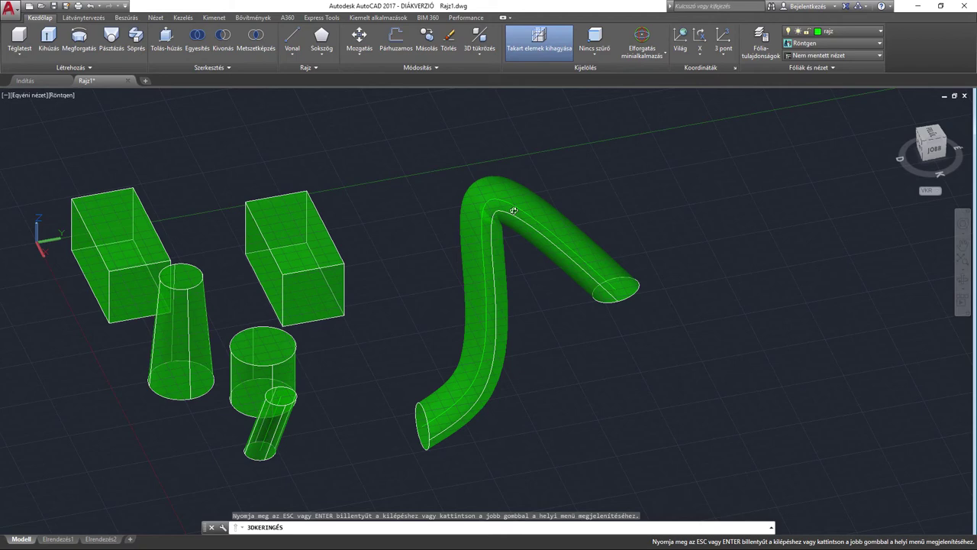
mouse_move(560, 263)
left_mouse_down()
mouse_move(406, 298)
mouse_move(524, 181)
mouse_move(467, 231)
mouse_move(388, 221)
mouse_move(345, 237)
mouse_move(463, 264)
mouse_move(443, 219)
mouse_move(415, 240)
mouse_move(359, 245)
mouse_move(539, 246)
mouse_move(626, 262)
mouse_move(456, 280)
mouse_move(461, 314)
mouse_move(501, 323)
mouse_move(472, 310)
mouse_move(240, 373)
left_mouse_up()
left_click_drag(391, 330, 395, 377)
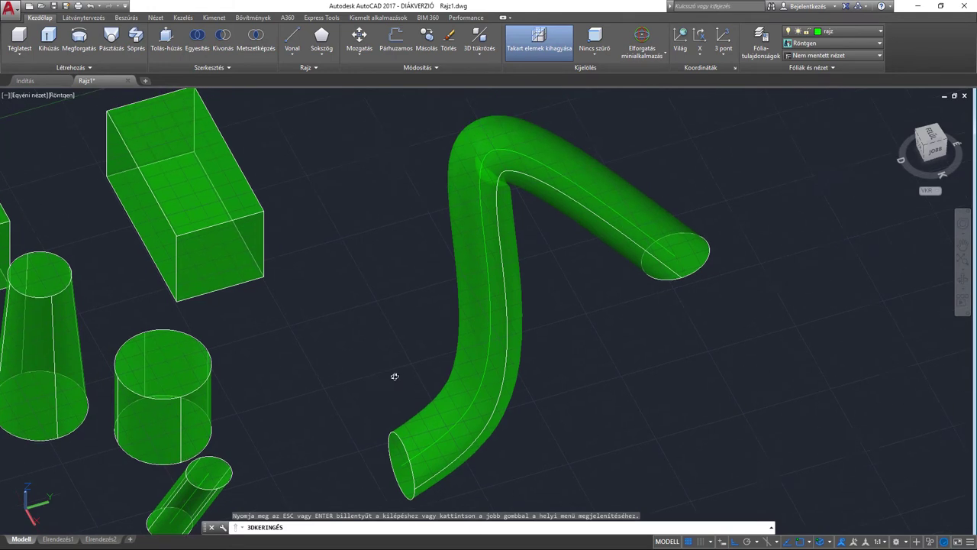
key("Escape")
scroll(587, 324, "down", 2)
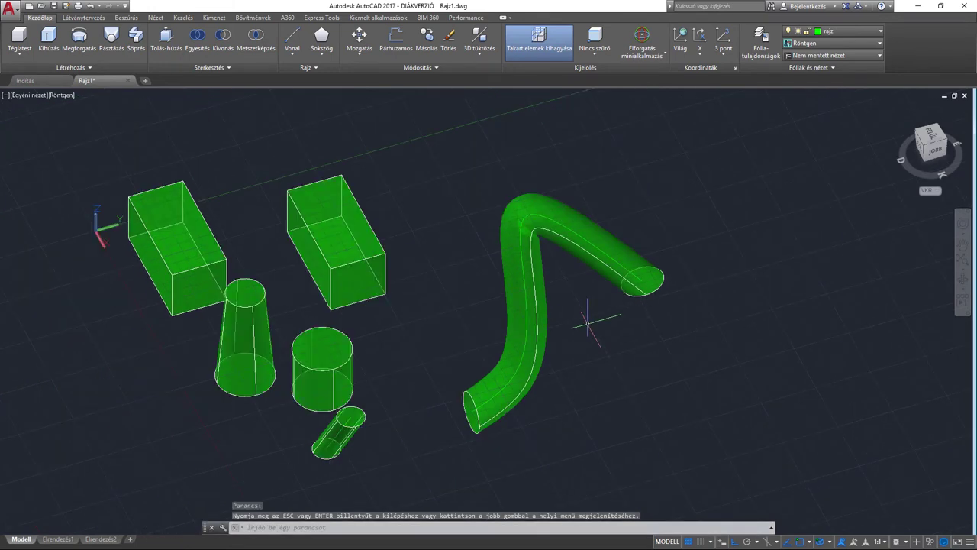
left_click(65, 99)
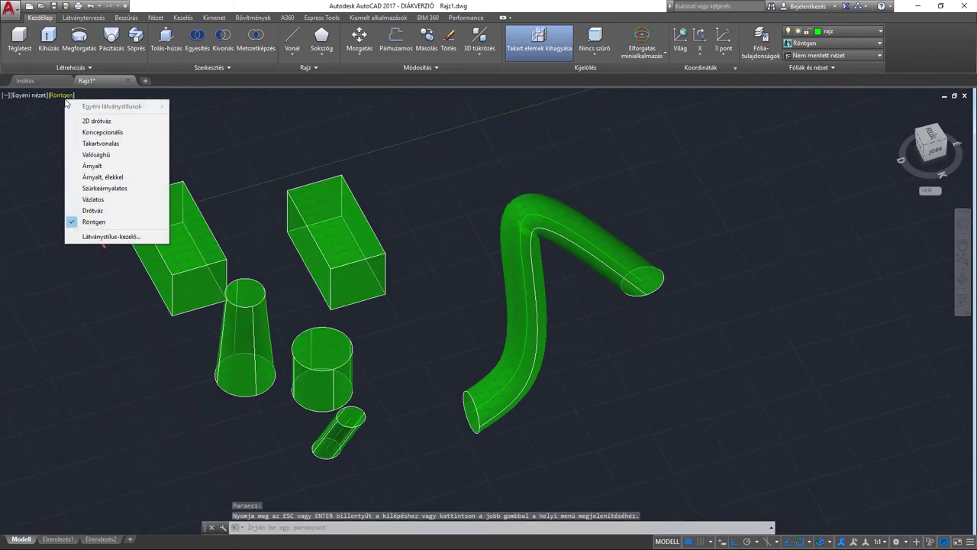
left_click(122, 132)
middle_click_drag(74, 91, 480, 251, "shift")
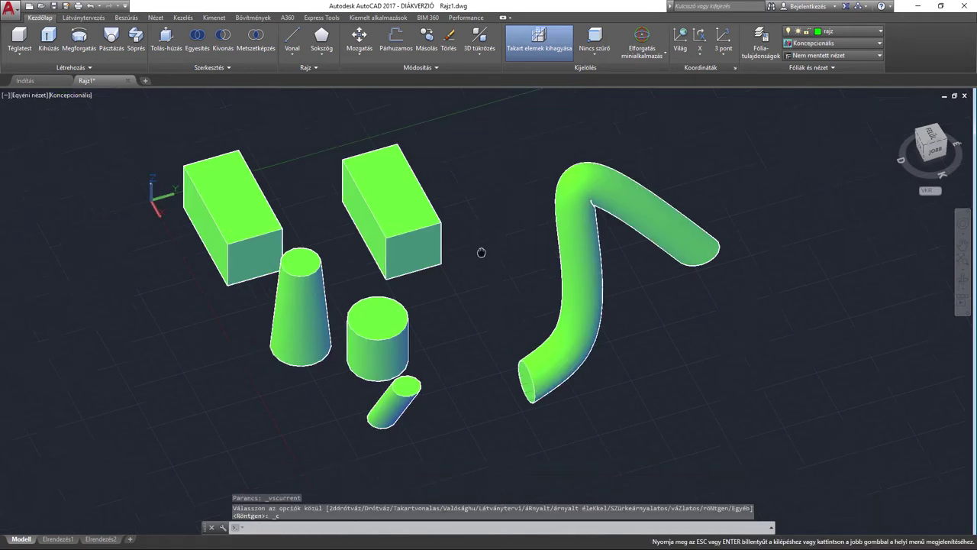
left_click(963, 284)
left_click_drag(764, 260, 643, 259)
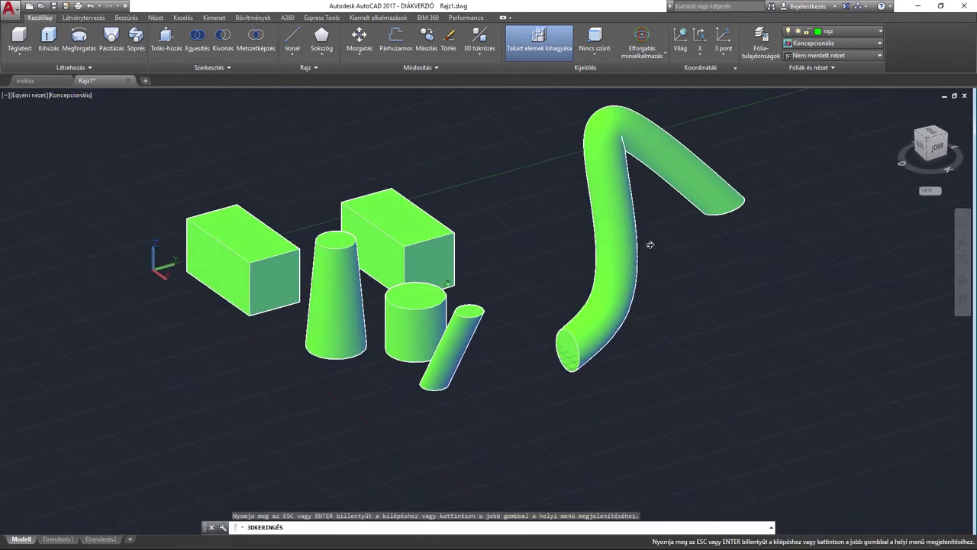
left_click_drag(423, 249, 441, 322)
scroll(446, 320, "up", 2)
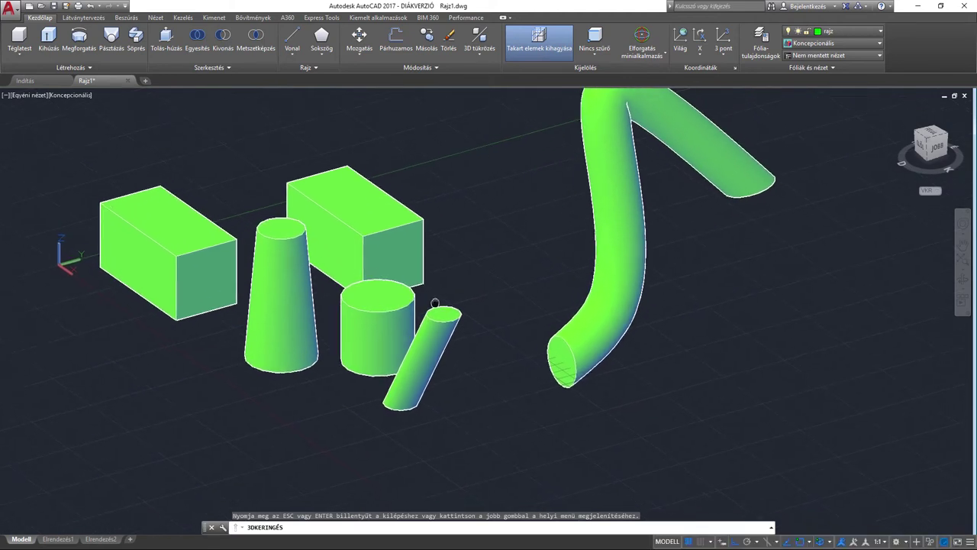
key("Escape")
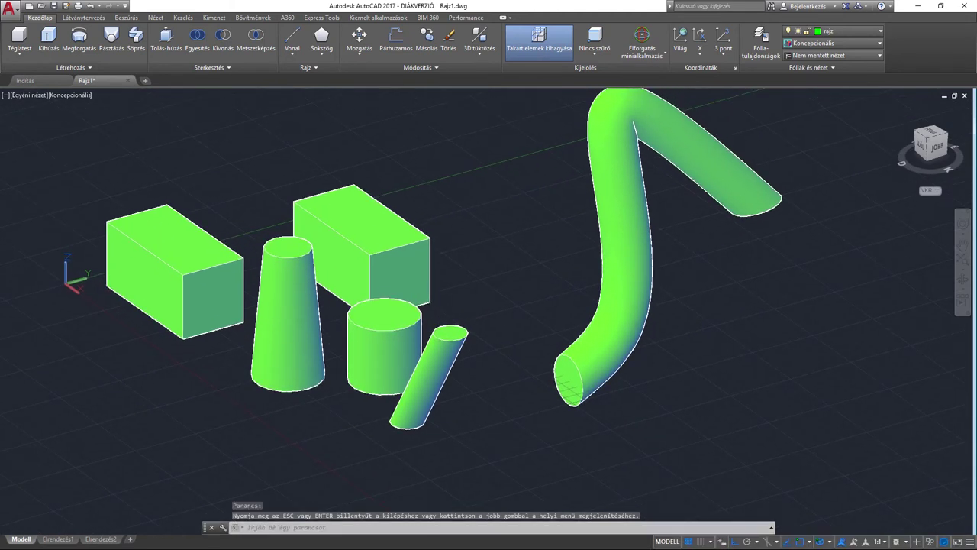
type("KH")
key("Return")
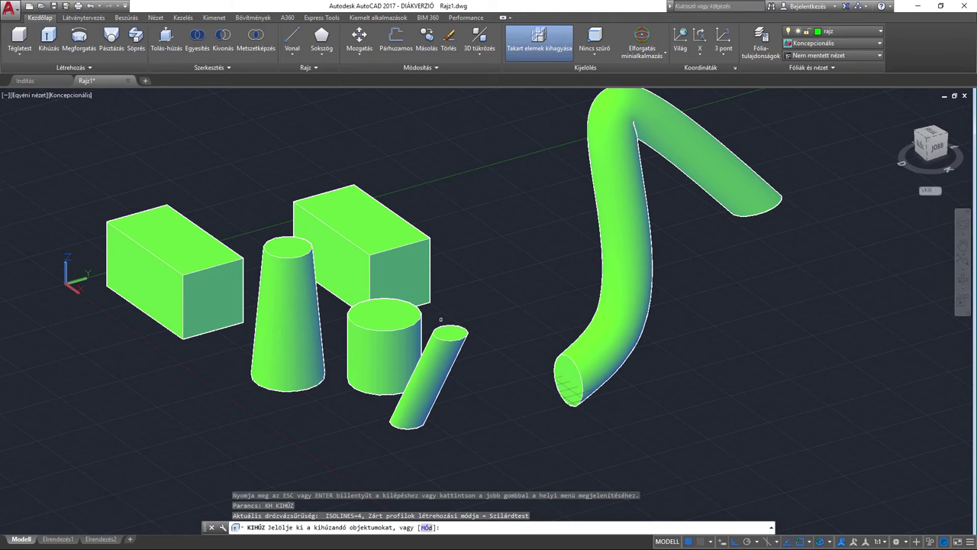
key("Escape")
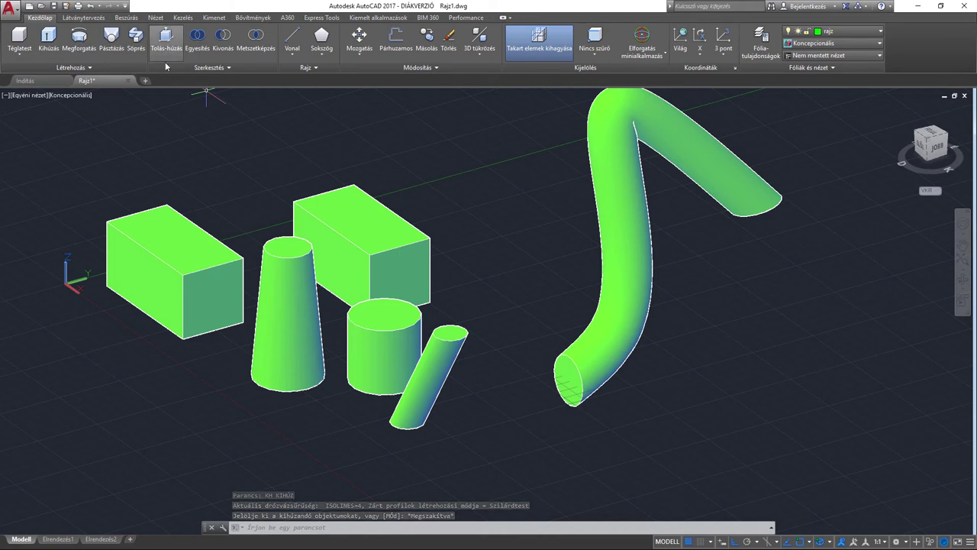
middle_click_drag(473, 393, 479, 352)
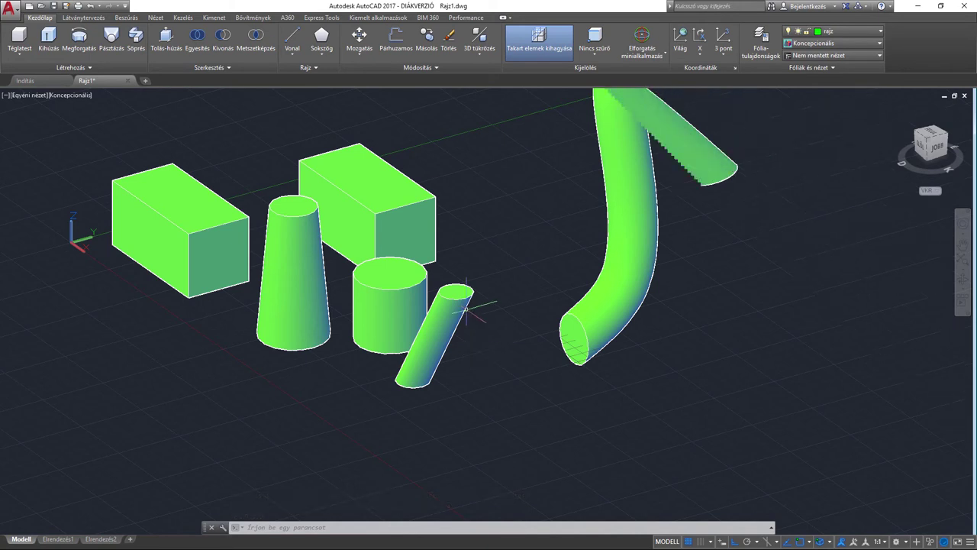
Step: Window-select all eight objects, including the tube, and delete them
middle_click_drag(479, 351, 431, 367)
left_click(723, 443)
left_click(152, 160)
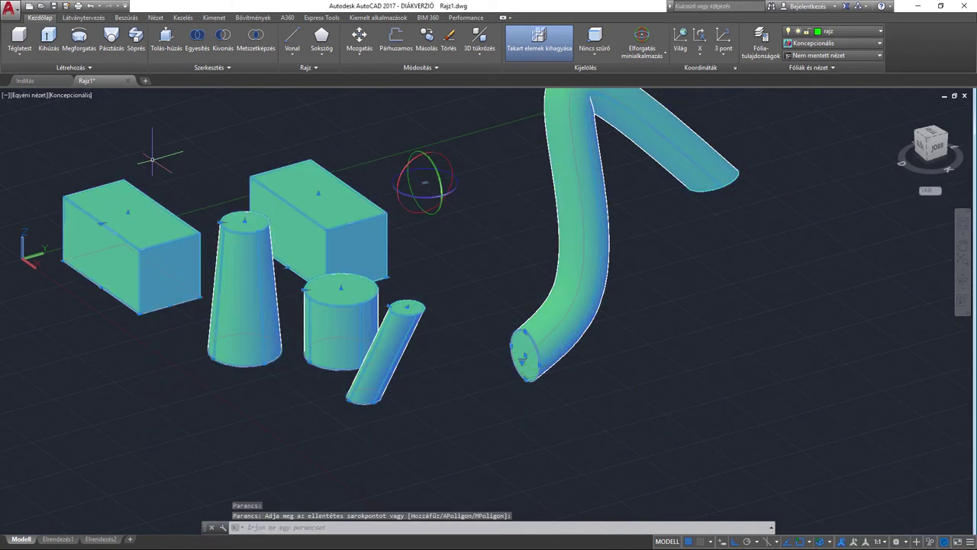
key("Delete")
middle_click_drag(394, 301, 522, 362)
mouse_move(543, 313)
middle_mouse_down()
mouse_move(378, 373)
mouse_move(477, 370)
middle_mouse_up()
middle_click_drag(393, 367, 323, 349)
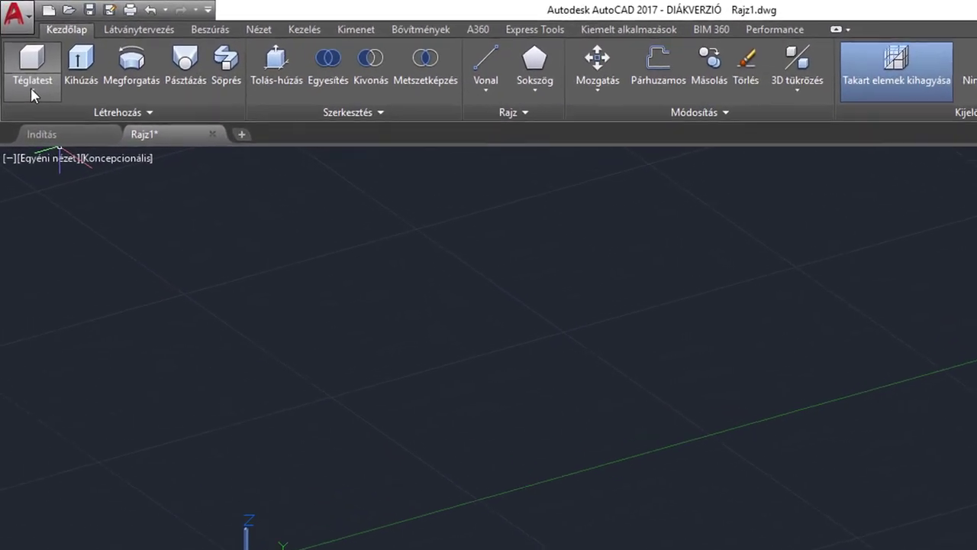
left_click(30, 87)
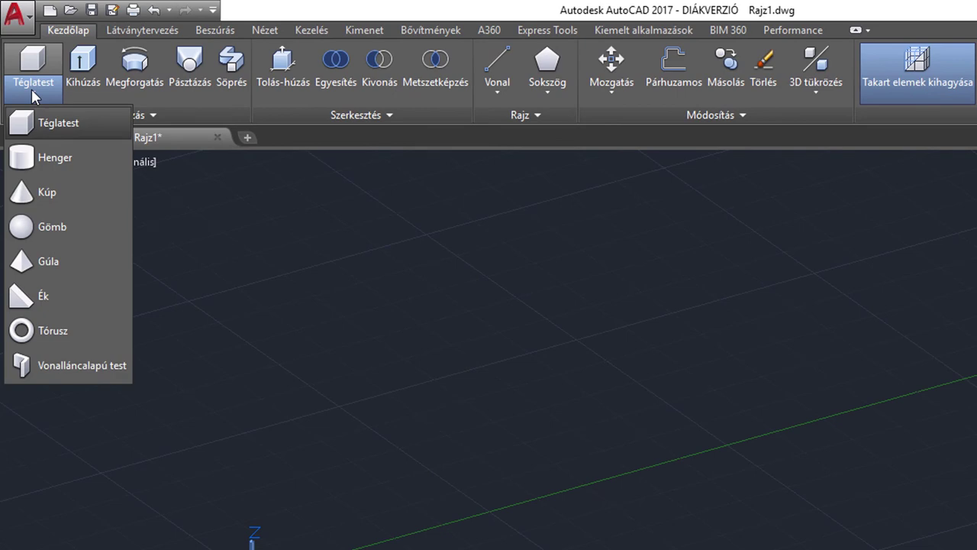
Step: Create a square pyramid with a base, a flat-top radius and a height
left_click(68, 265)
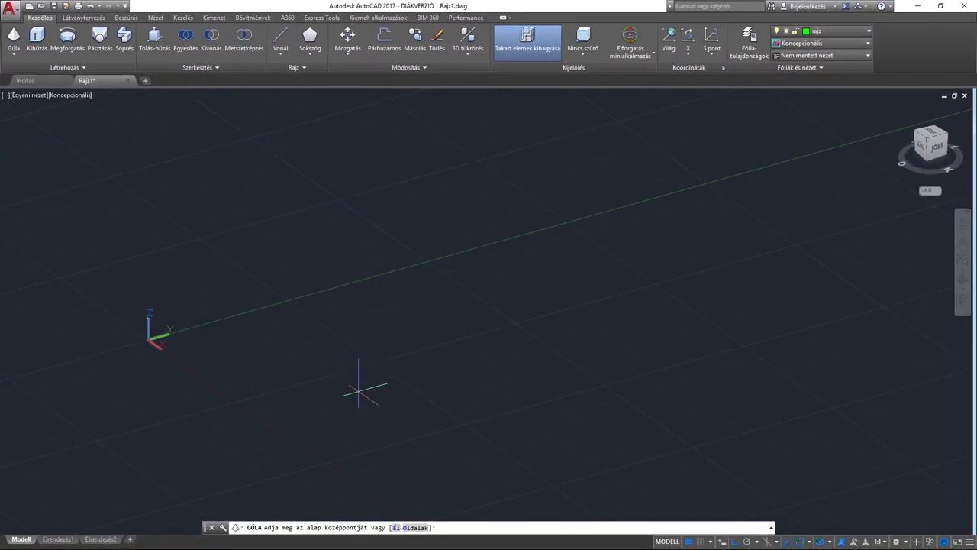
left_click(386, 360)
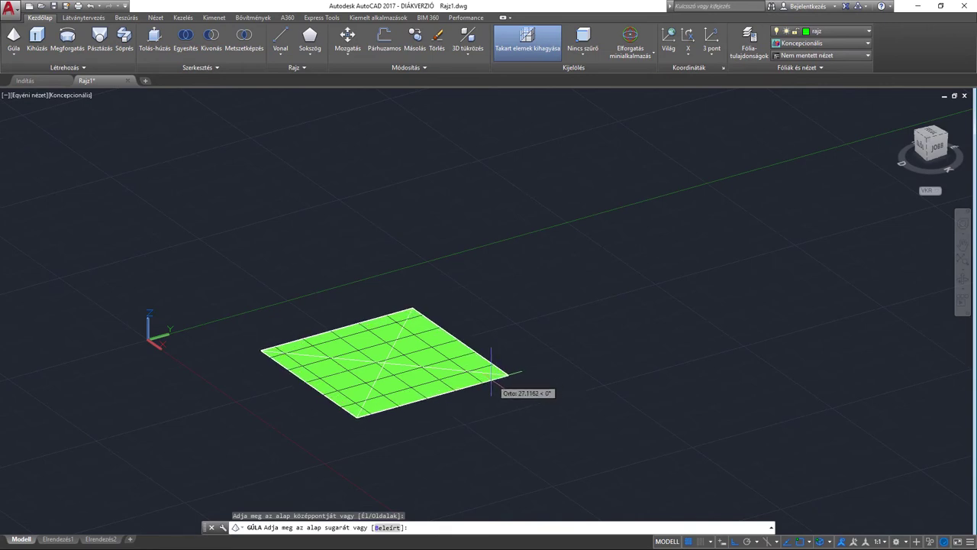
left_click(491, 374)
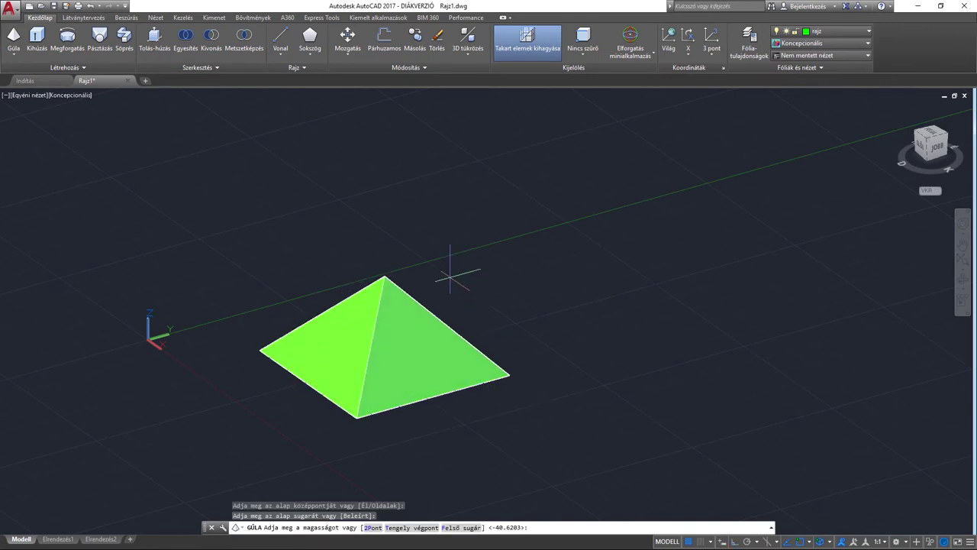
left_click(463, 527)
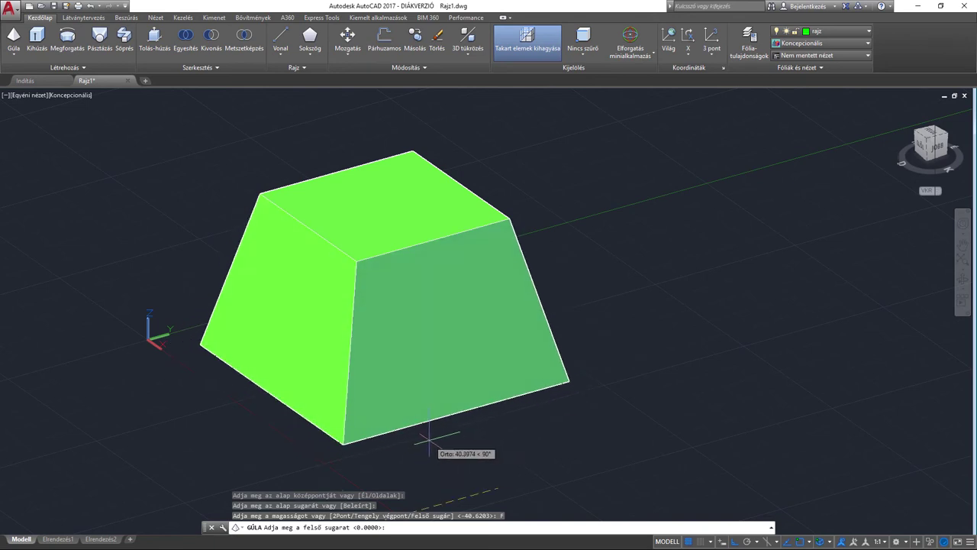
left_click(430, 442)
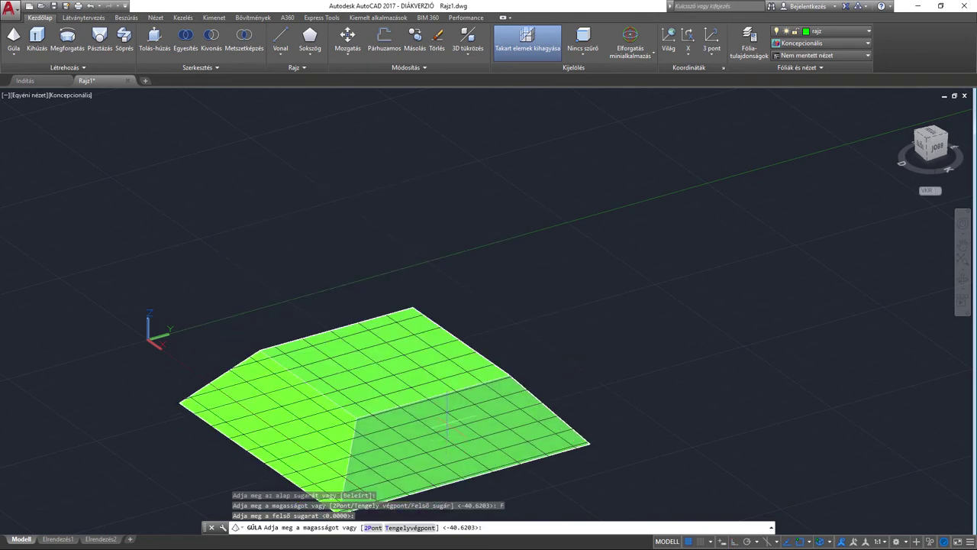
middle_click_drag(450, 480, 454, 328)
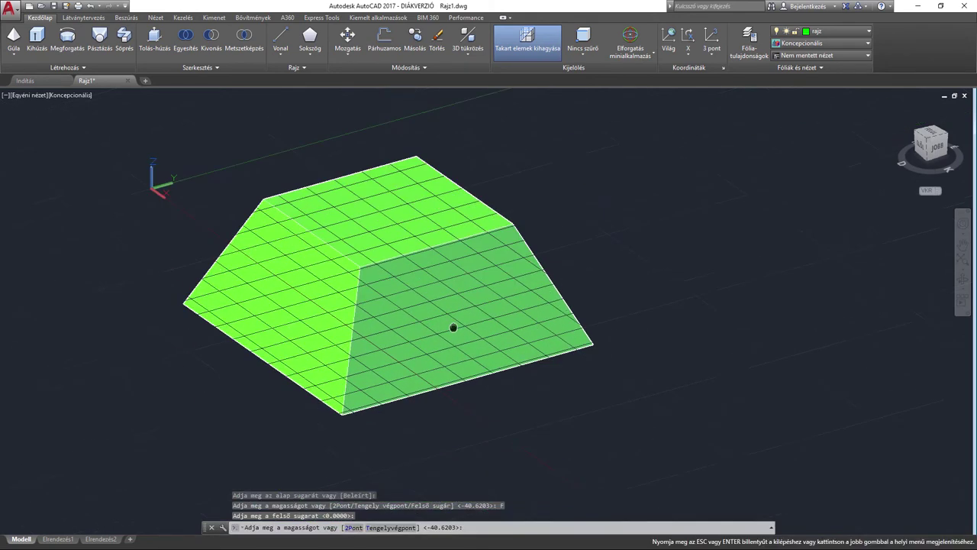
key("Escape")
left_click(428, 212)
left_click(427, 213)
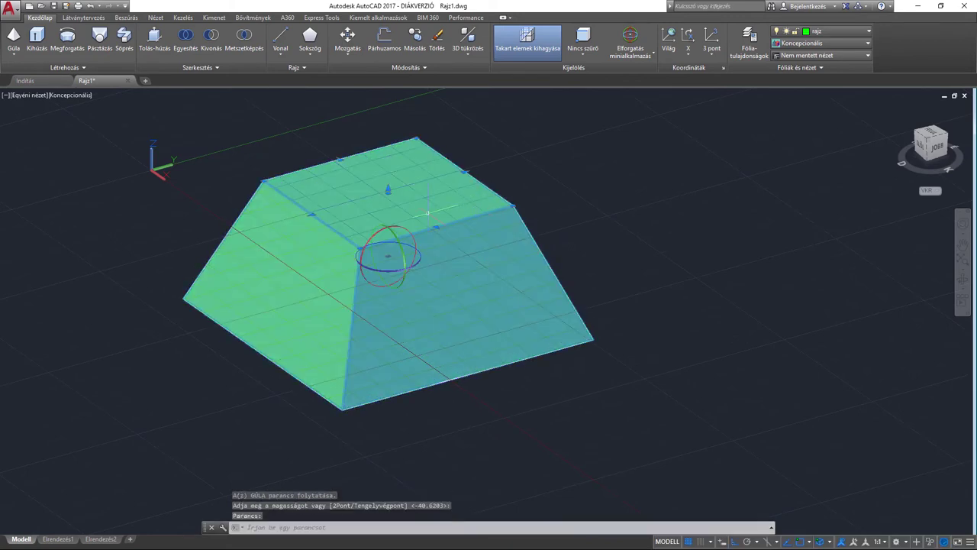
Step: Move the frustum by its lower-right corner to a new position in the drawing
type("mo")
key("Return")
left_click(593, 339)
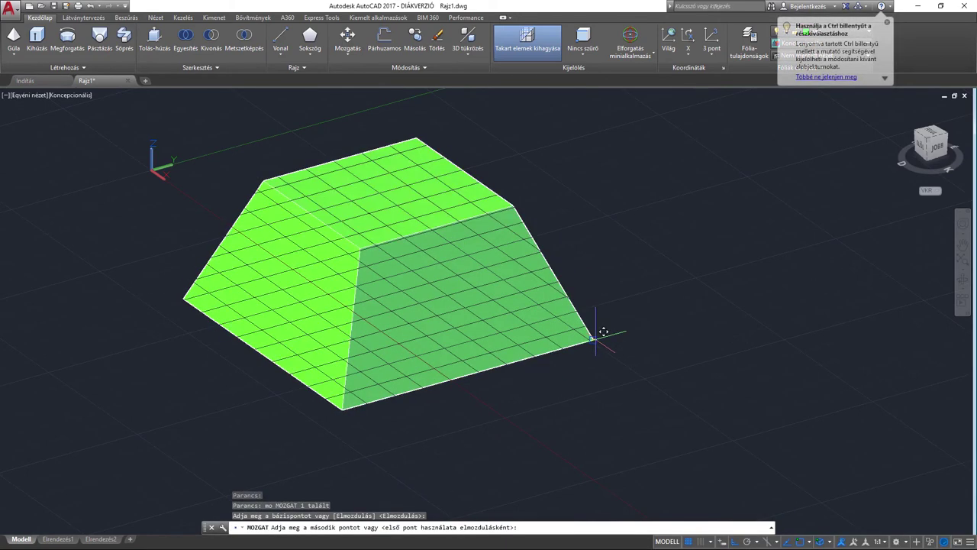
middle_click_drag(646, 201, 471, 285)
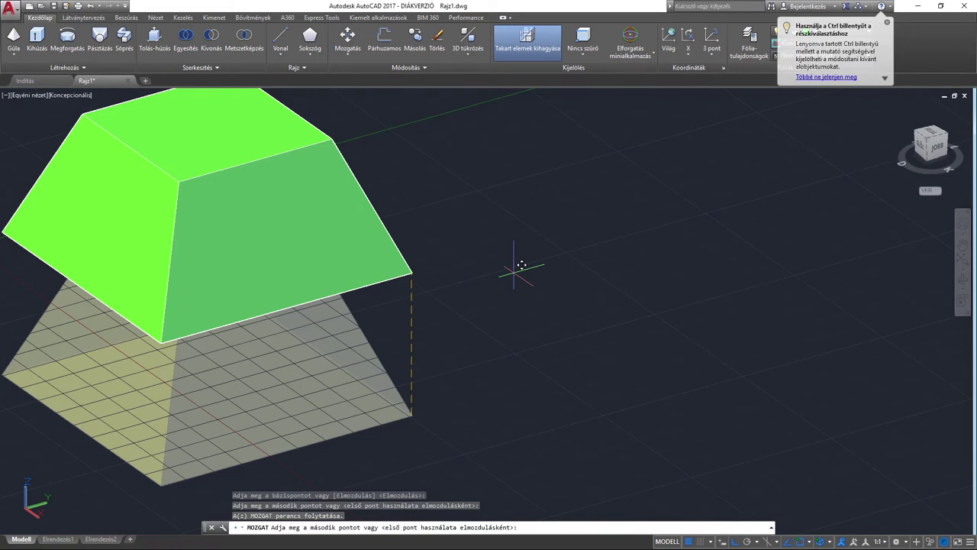
left_click(427, 283)
left_click(421, 279)
left_click(333, 238)
type("mo")
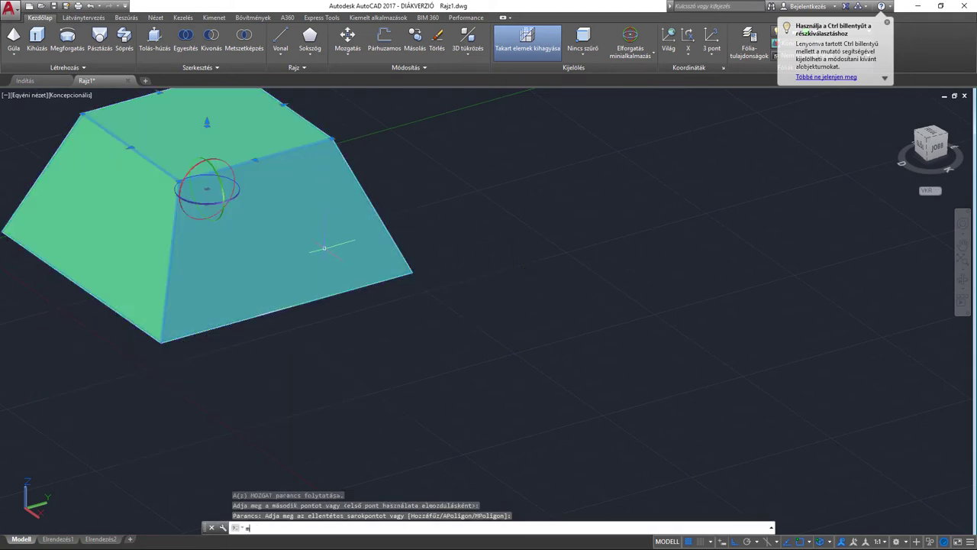
key("Return")
left_click(410, 271)
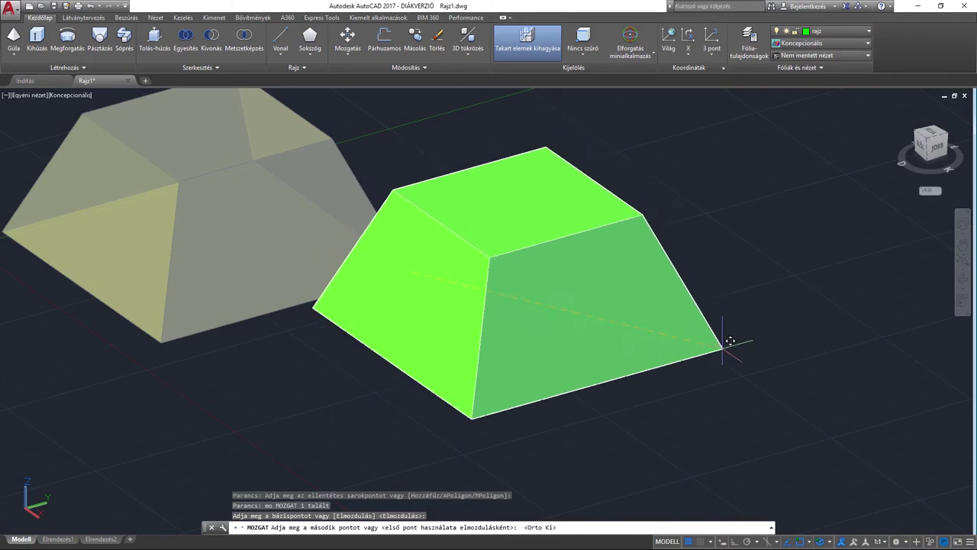
key("Escape")
scroll(608, 330, "down", 4)
middle_click_drag(608, 330, 574, 336)
scroll(574, 336, "up", 2)
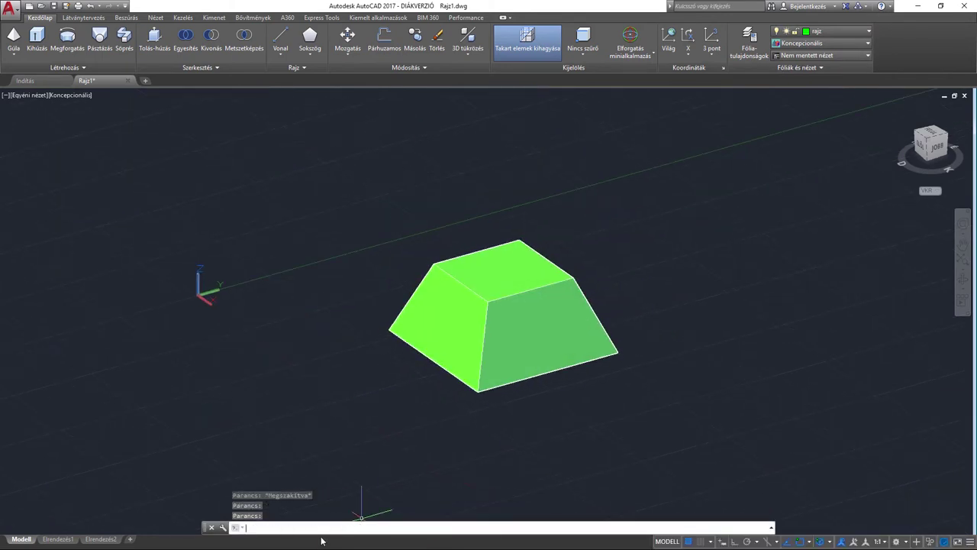
type("tol")
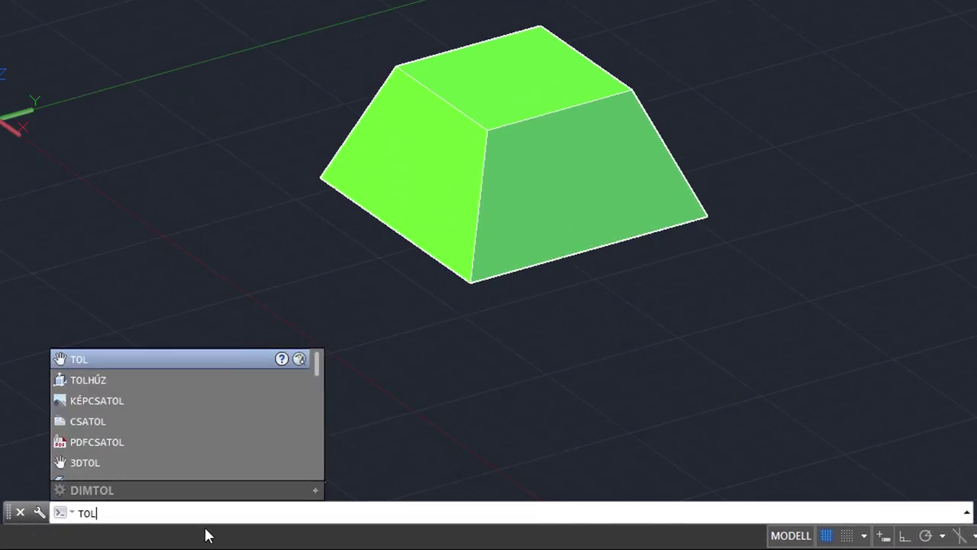
scroll(138, 393, "down", 1)
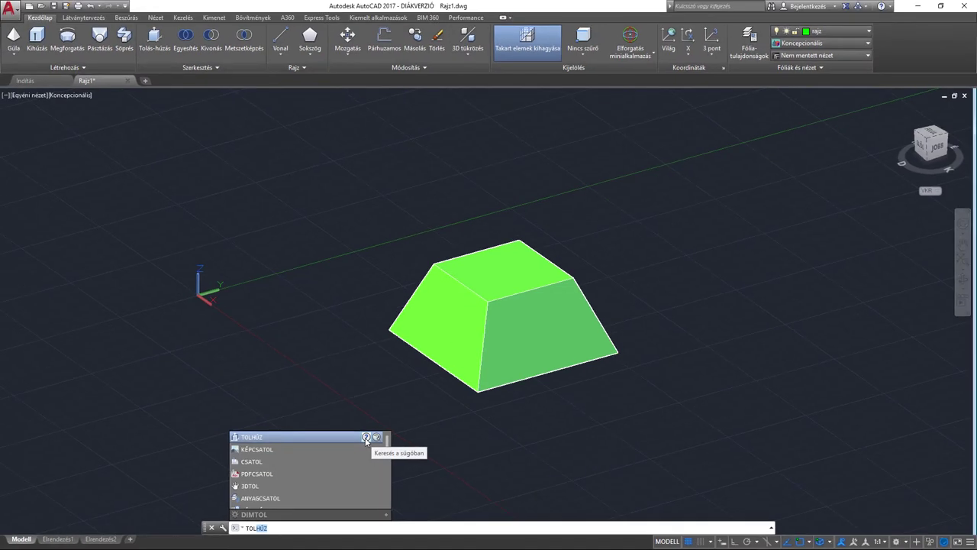
left_click(366, 437)
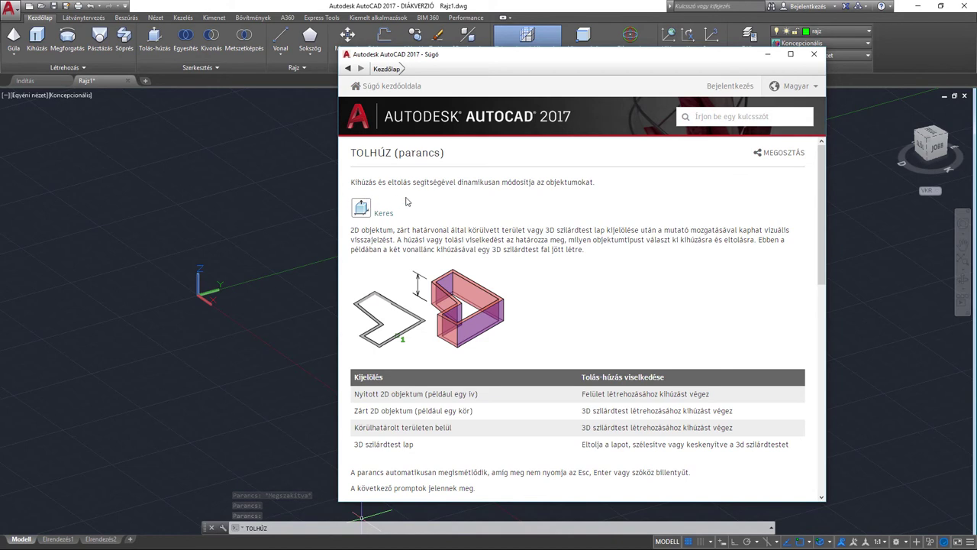
left_click_drag(550, 63, 482, 77)
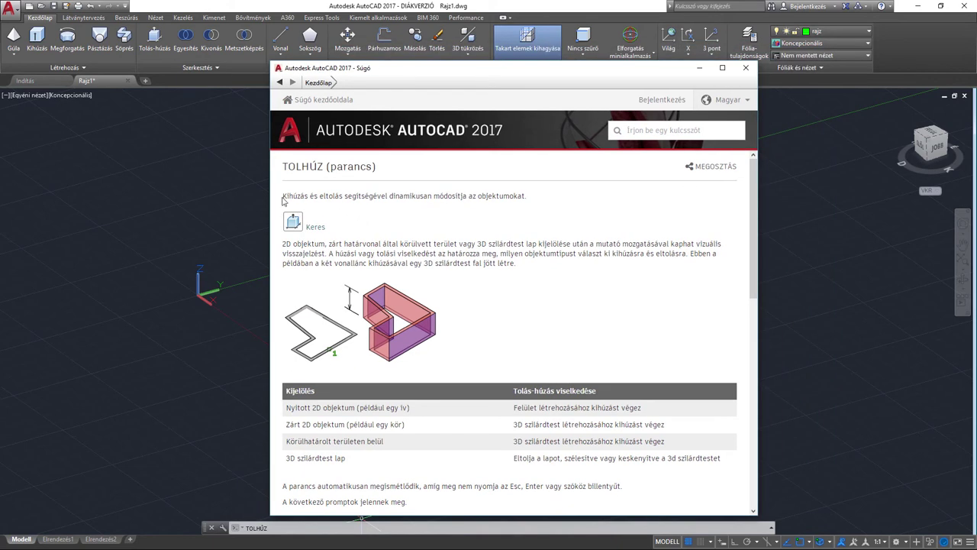
left_click_drag(331, 197, 428, 196)
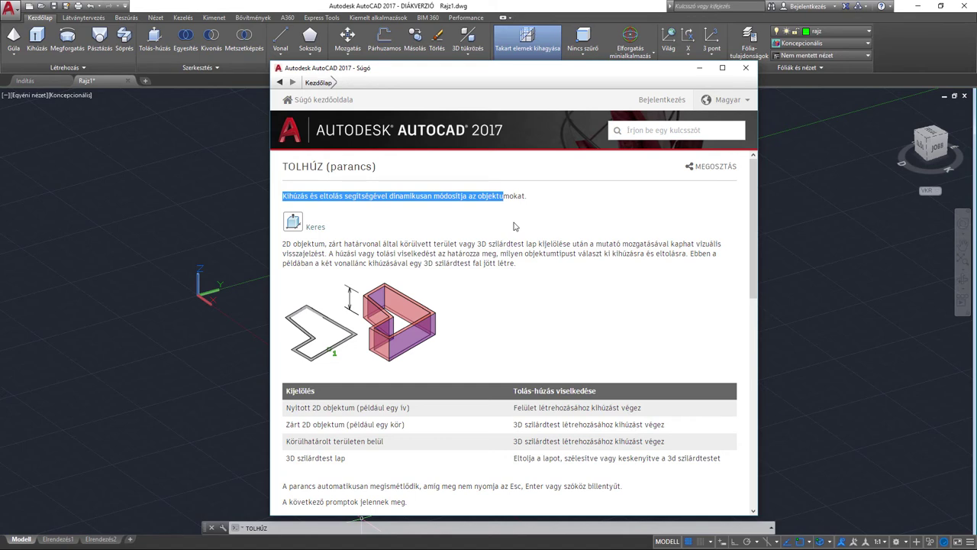
scroll(514, 226, "down", 1)
scroll(514, 226, "down", 2)
scroll(515, 228, "down", 3)
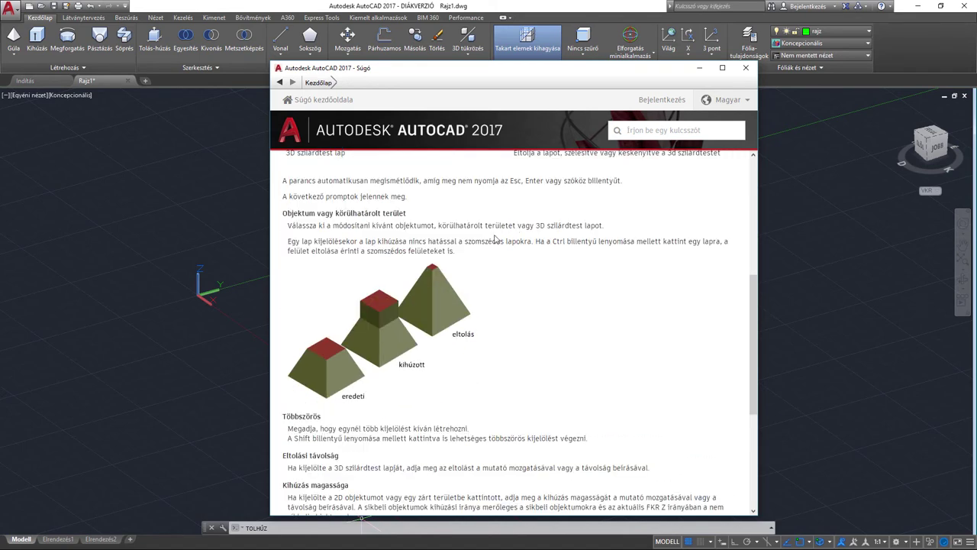
scroll(466, 331, "down", 1)
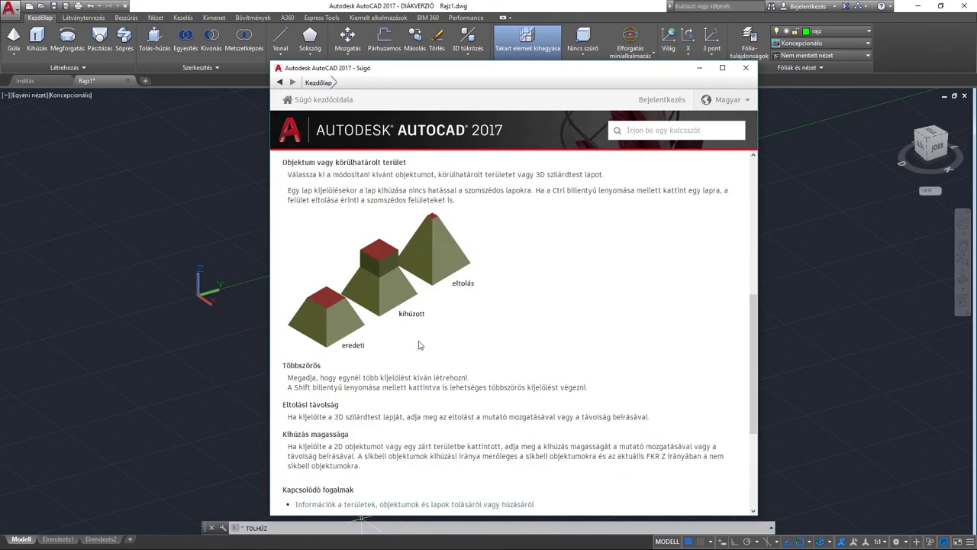
scroll(419, 345, "up", 1)
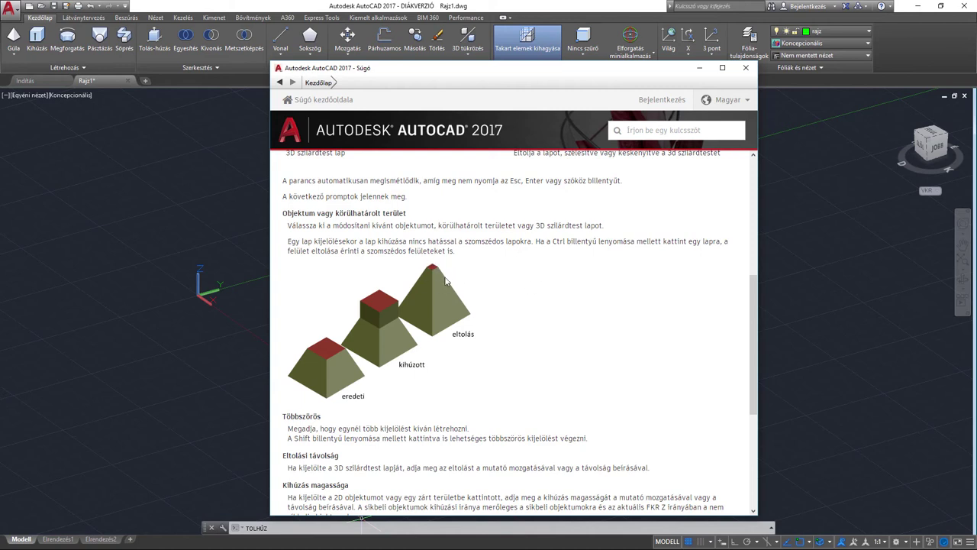
left_click_drag(550, 243, 600, 242)
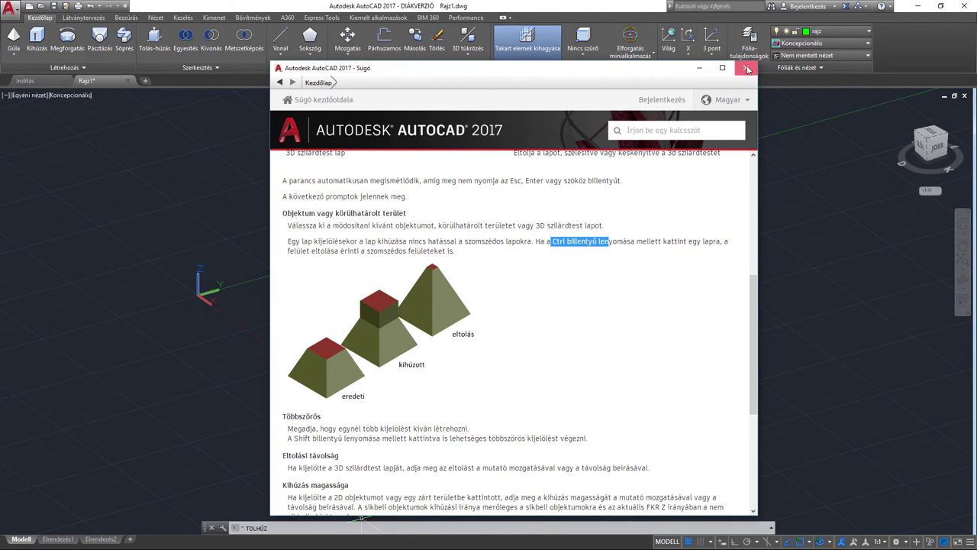
left_click(746, 67)
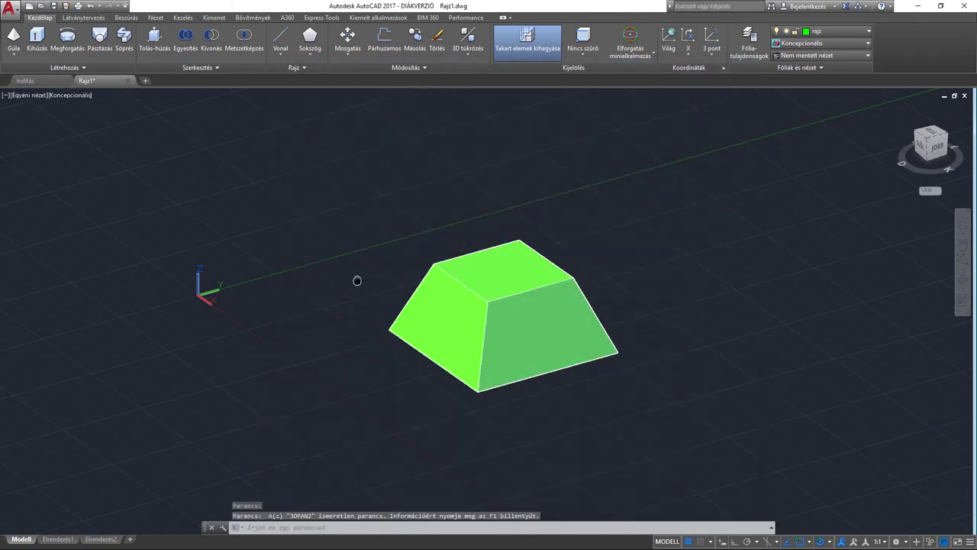
middle_click_drag(355, 279, 337, 291)
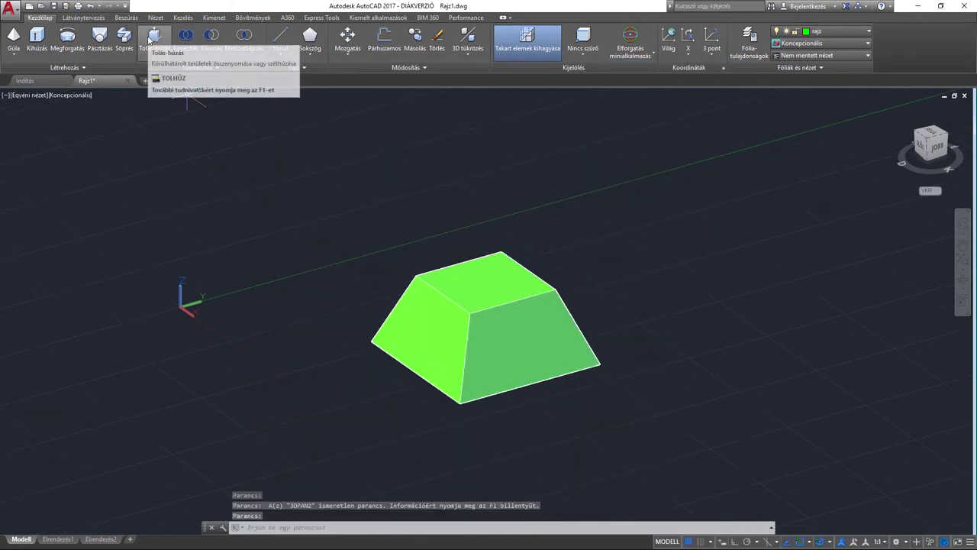
left_click(149, 40)
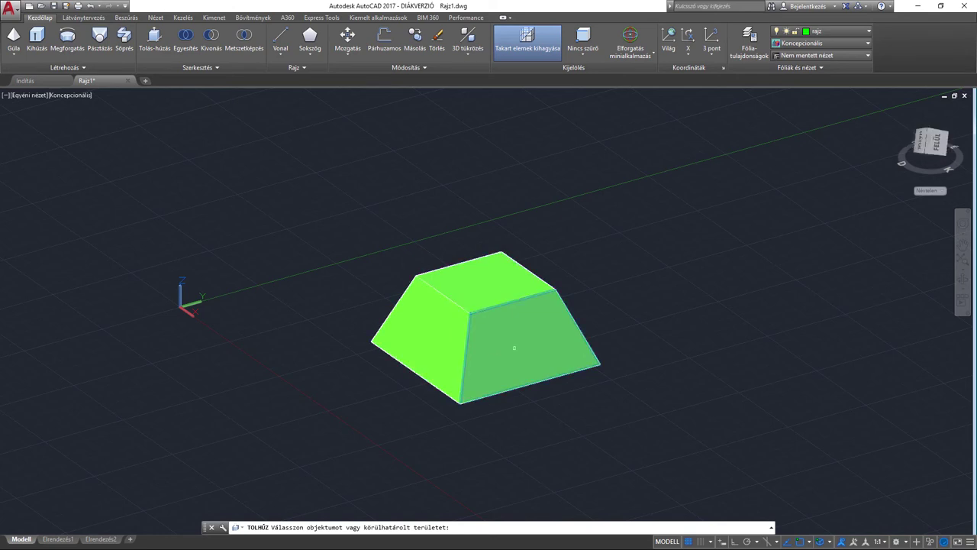
scroll(458, 275, "up", 2)
scroll(452, 269, "up", 2)
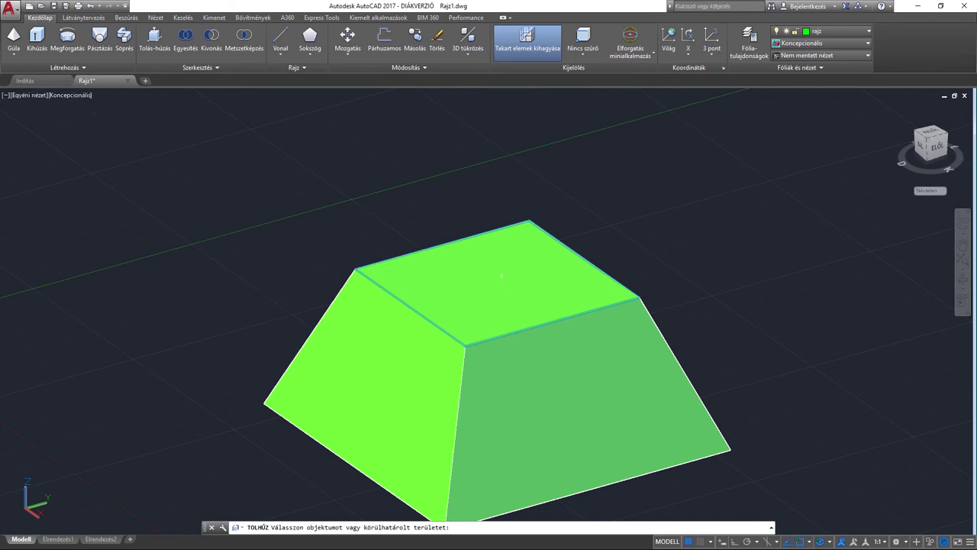
left_click(496, 273)
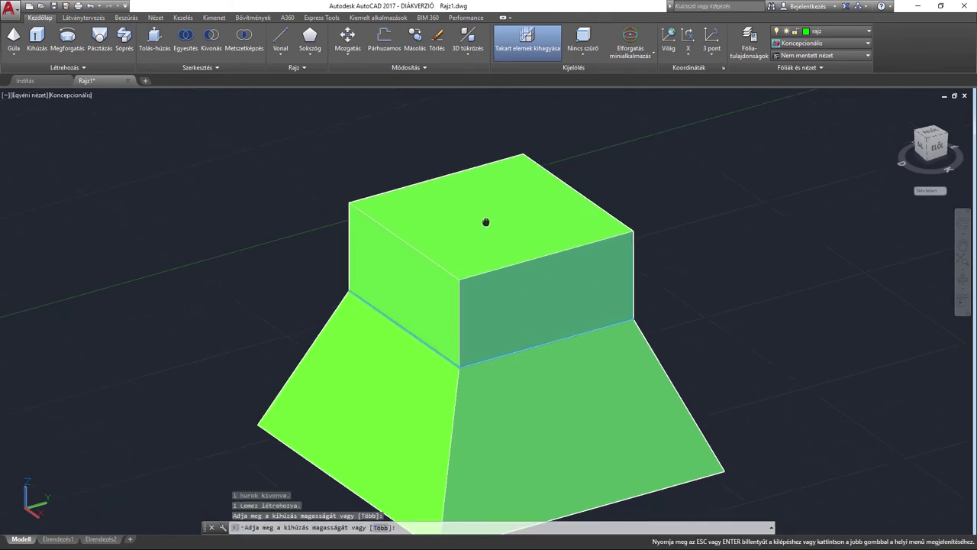
scroll(485, 229, "down", 2)
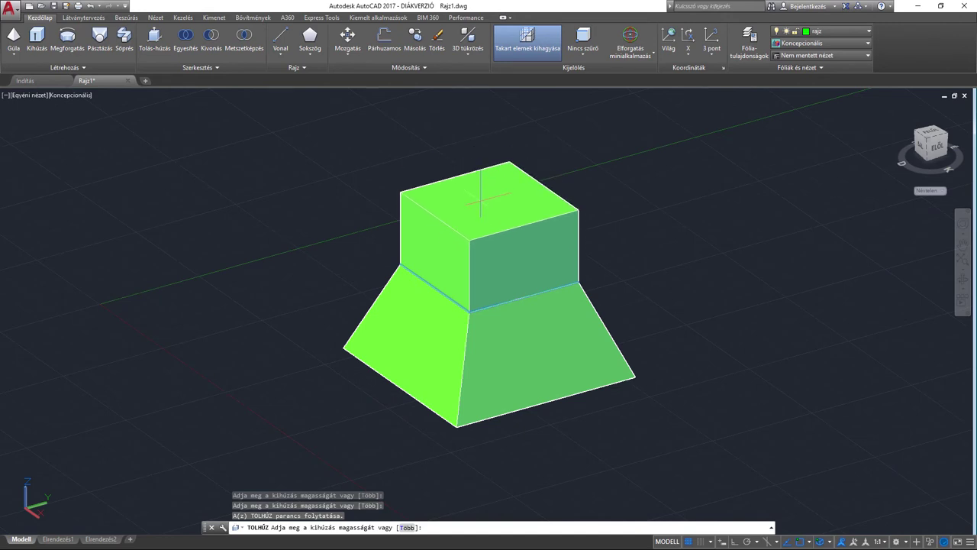
scroll(481, 200, "up", 2)
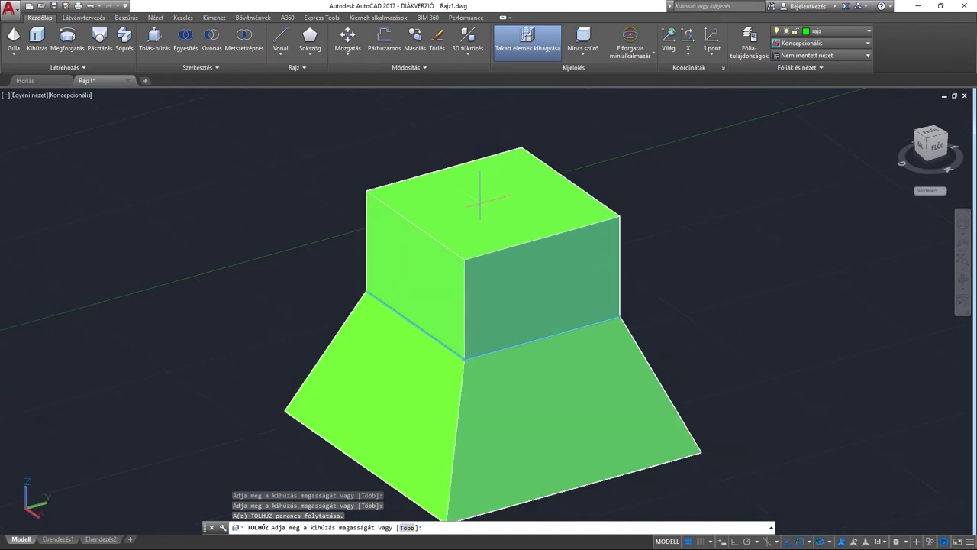
left_click(481, 195)
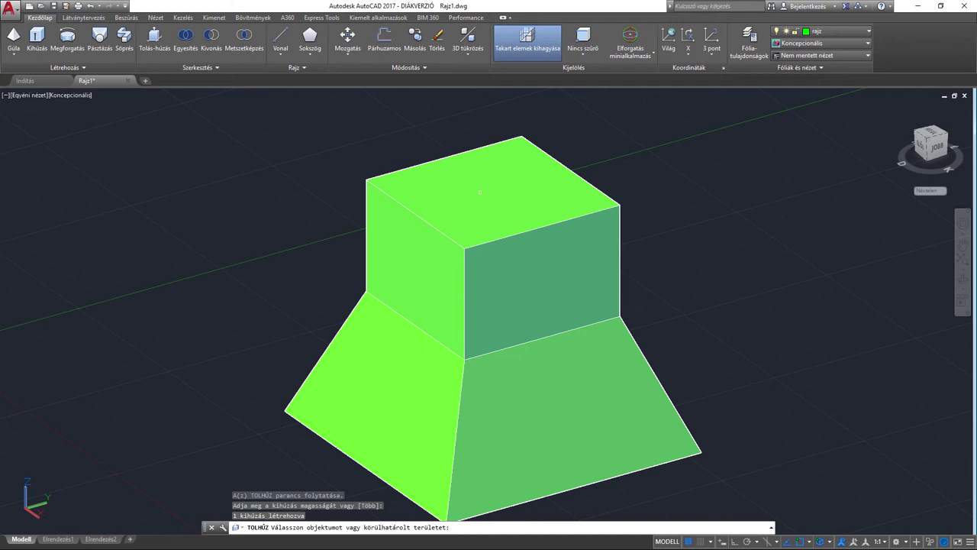
key("Return")
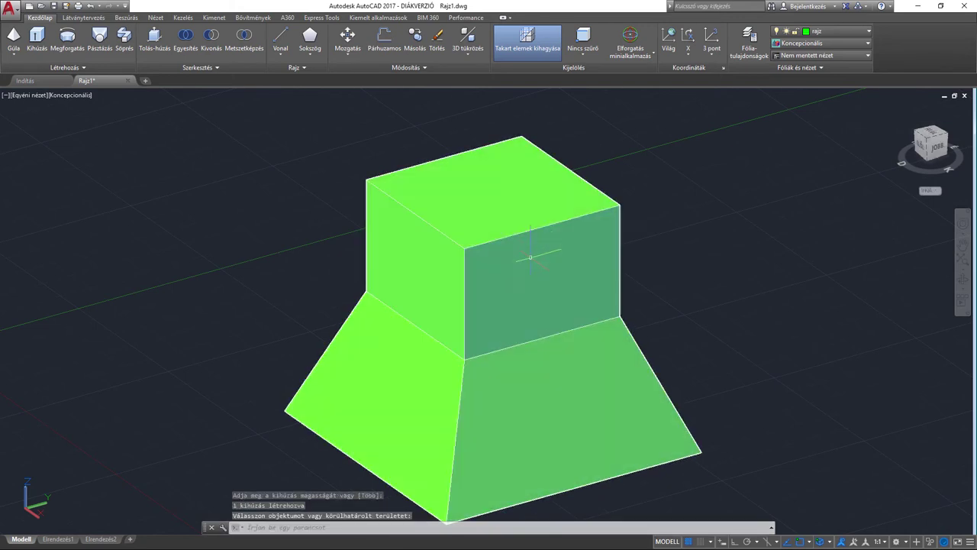
scroll(530, 258, "down", 3)
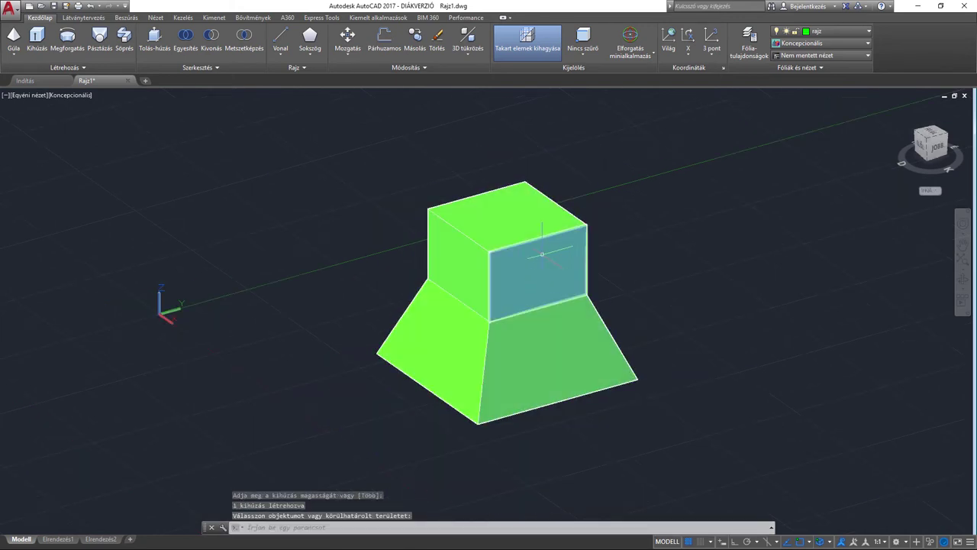
key("ctrl+z")
key("ctrl+z")
Step: Pull the tapered solid's top face higher with Presspull
scroll(478, 288, "up", 2)
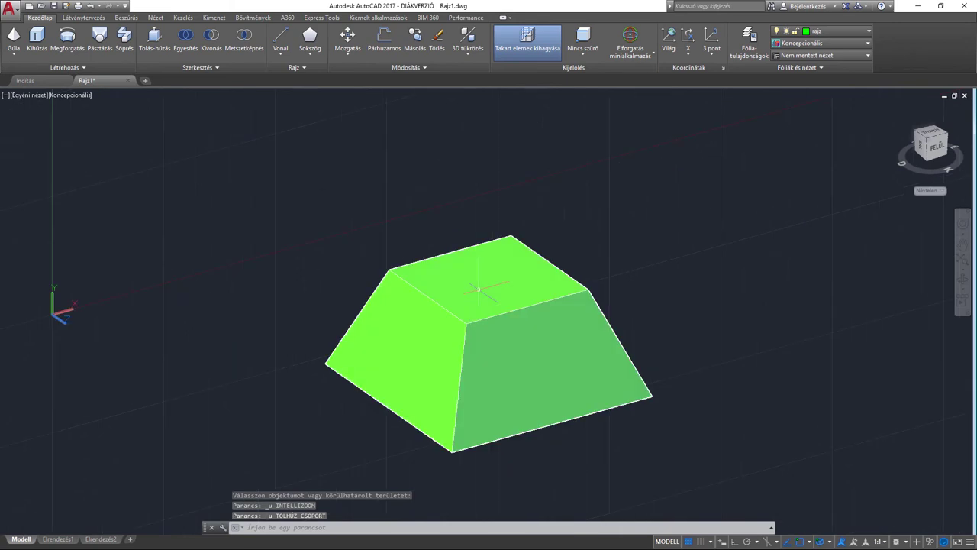
key("ctrl+z")
scroll(489, 327, "down", 2)
mouse_move(397, 348)
middle_mouse_down()
mouse_move(489, 326)
mouse_move(458, 317)
middle_mouse_up()
scroll(490, 327, "up", 4)
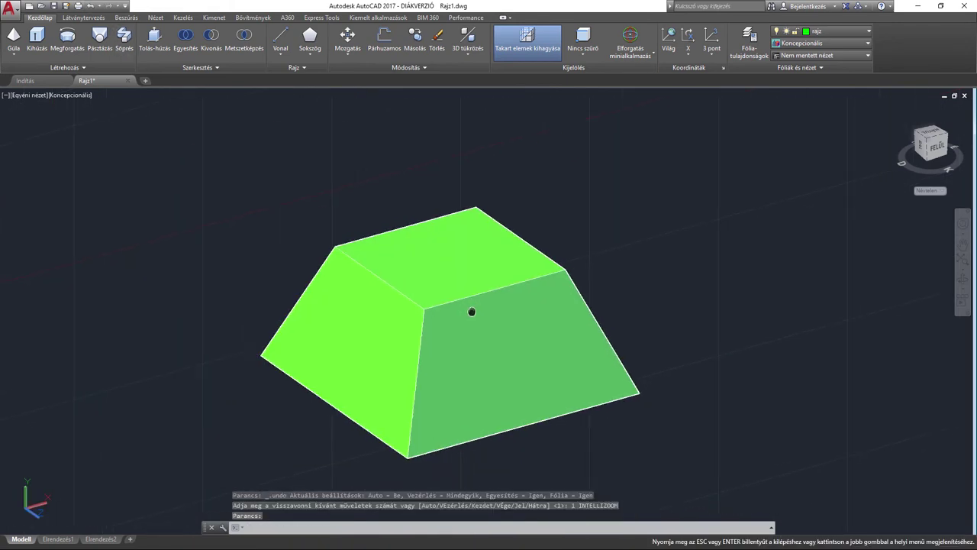
left_click(152, 51)
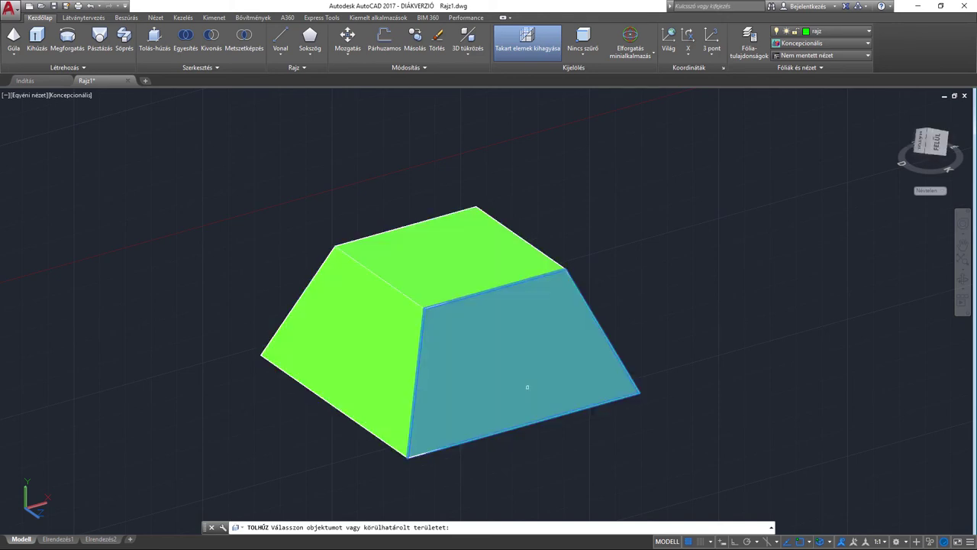
left_click(448, 266)
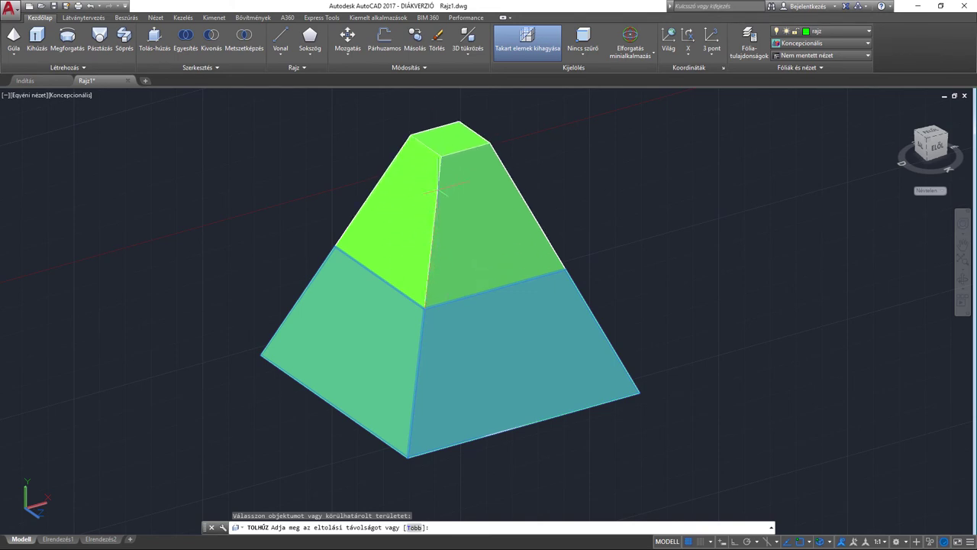
left_click(477, 223)
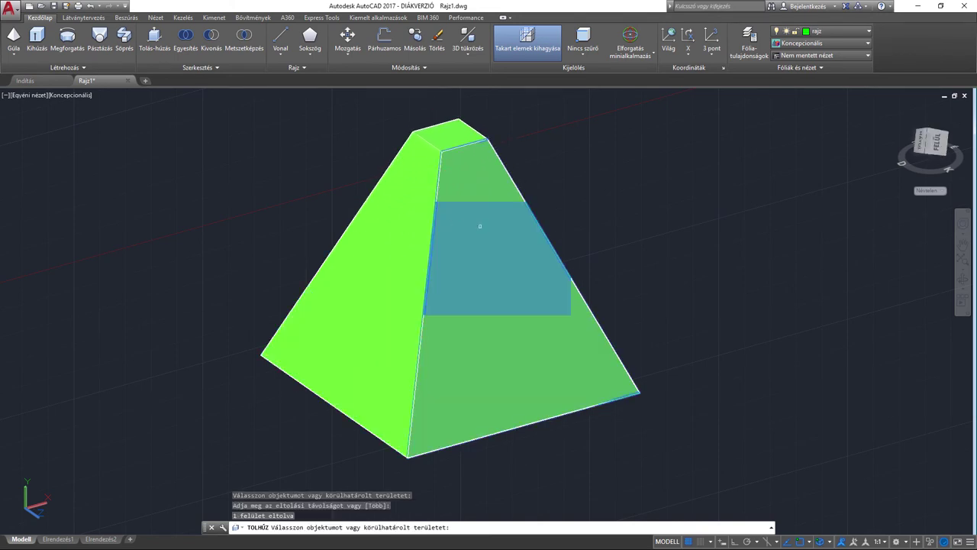
key("Return")
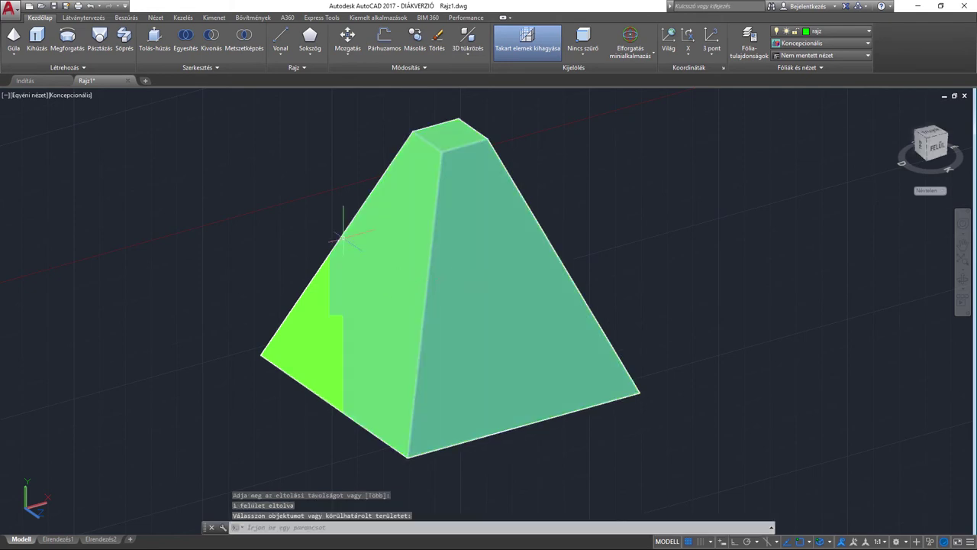
Step: Extrude the left sloping face outward into a slab, cancelling the right-face pull
left_click(154, 38)
left_click(403, 294)
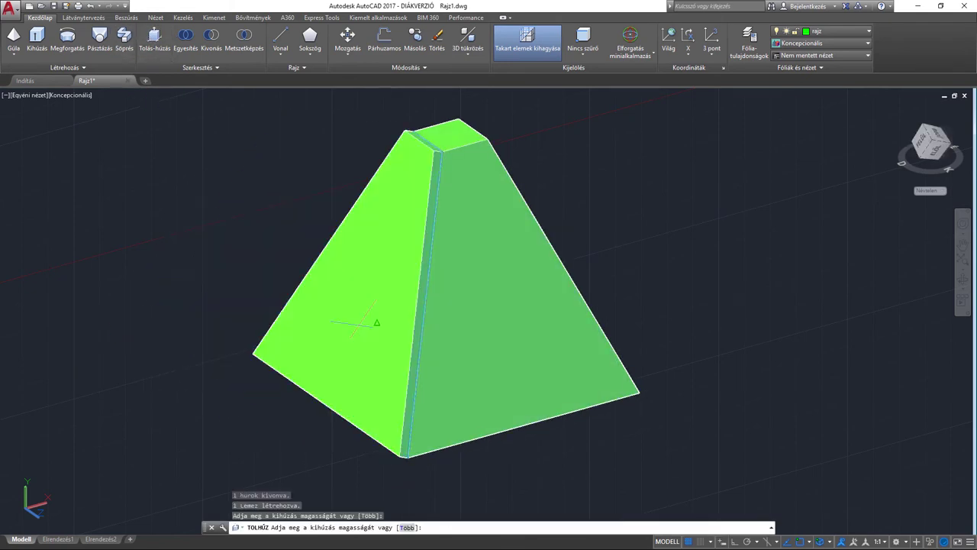
left_click(345, 363)
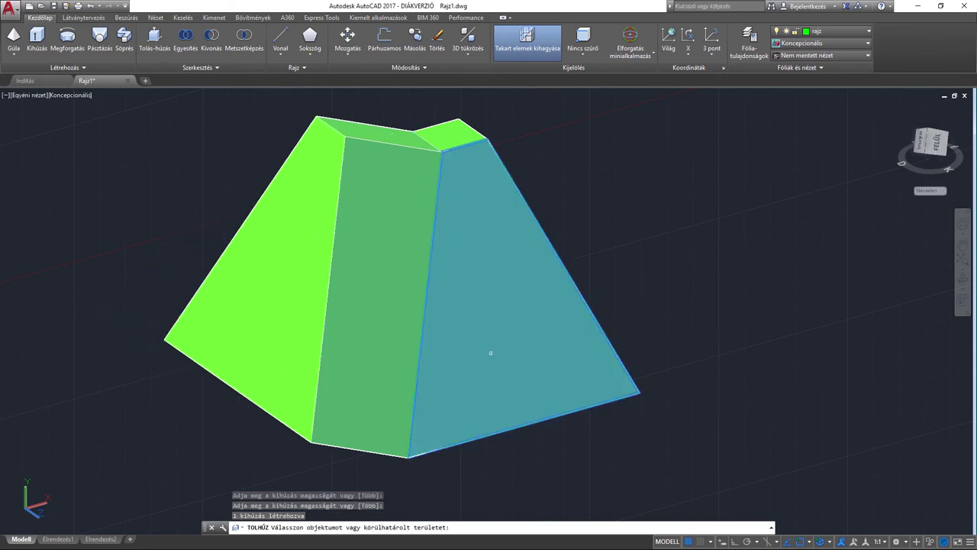
left_click(491, 353)
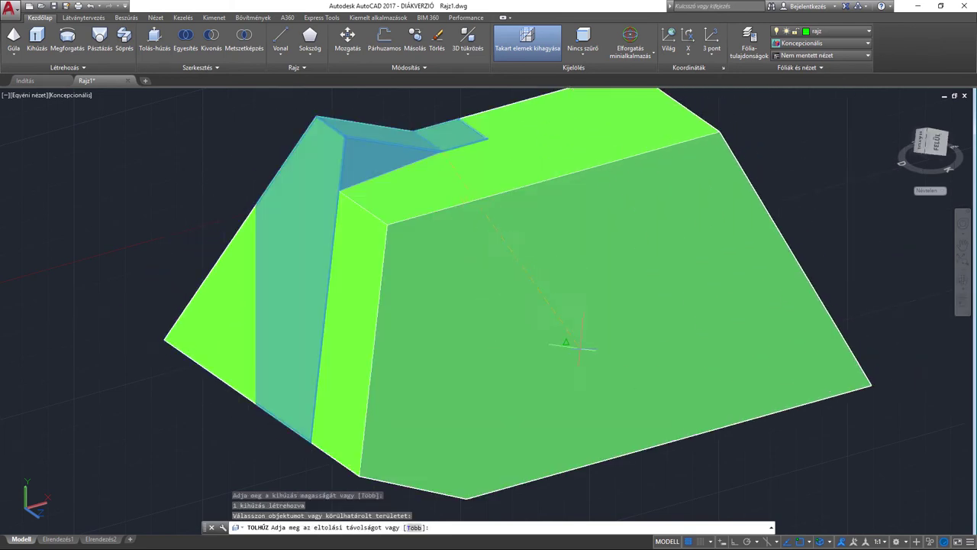
key("Escape")
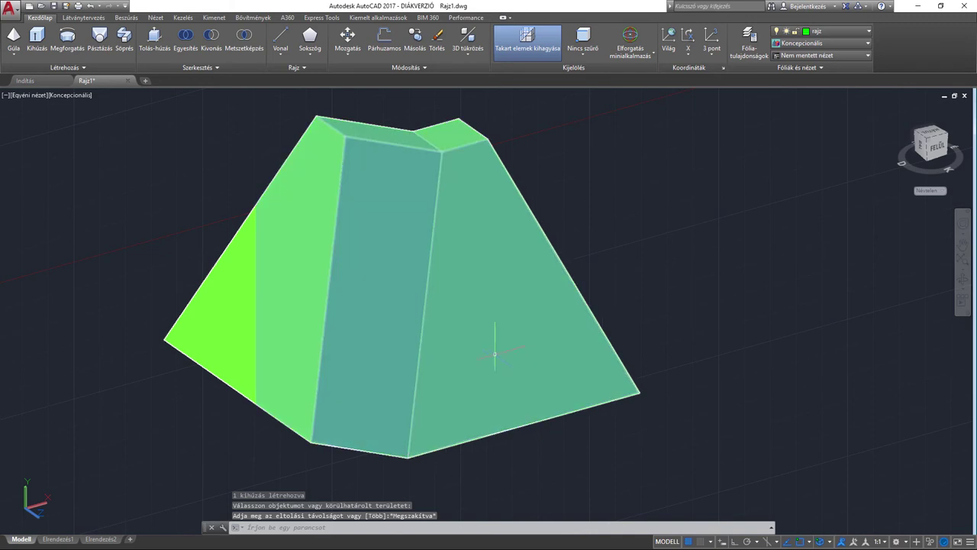
Step: Pull the solid's small top face upward once more with Presspull
left_click(154, 38)
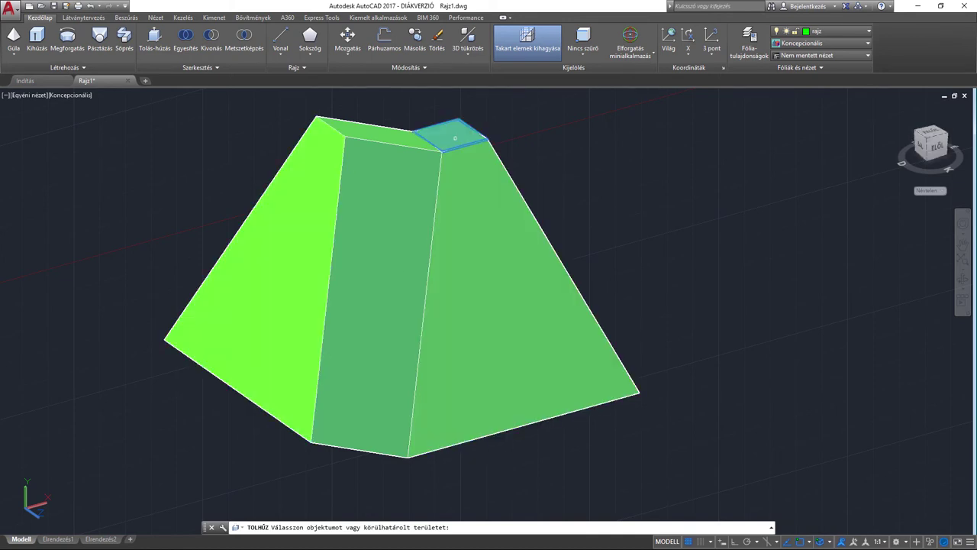
left_click(455, 138)
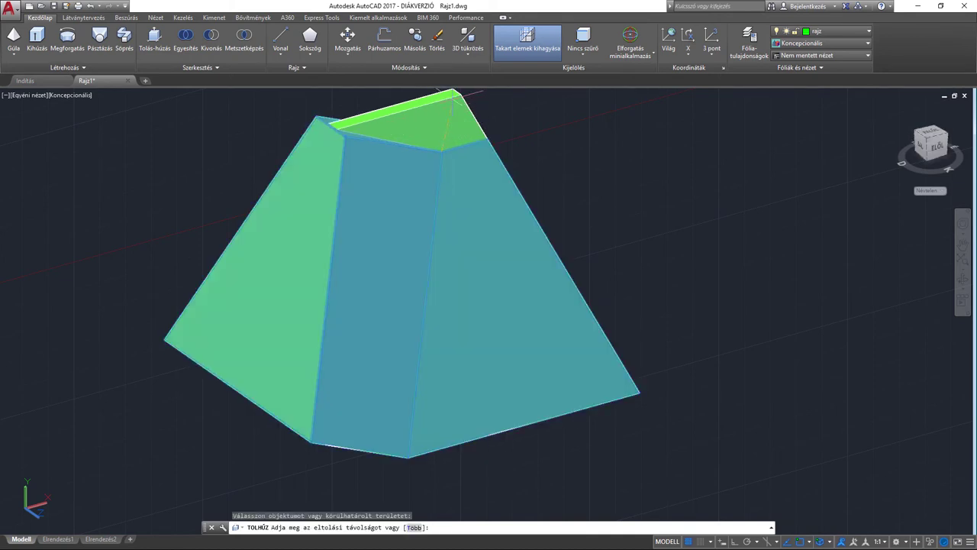
left_click(456, 92)
key("Return")
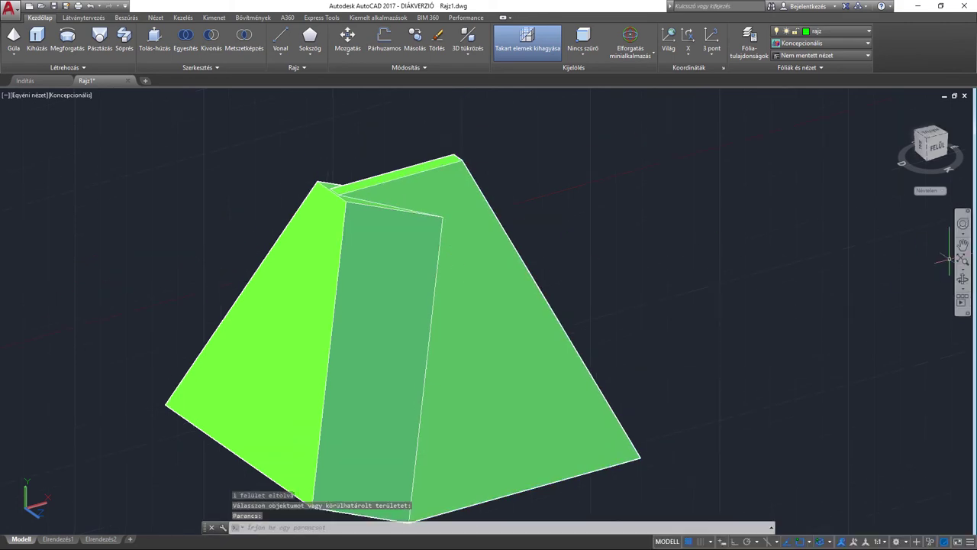
Step: Orbit around the model, then select the whole solid
left_click(963, 279)
mouse_move(552, 271)
left_mouse_down()
mouse_move(482, 290)
mouse_move(255, 306)
mouse_move(552, 305)
mouse_move(507, 323)
left_mouse_up()
middle_click_drag(507, 324, 550, 262)
key("Escape")
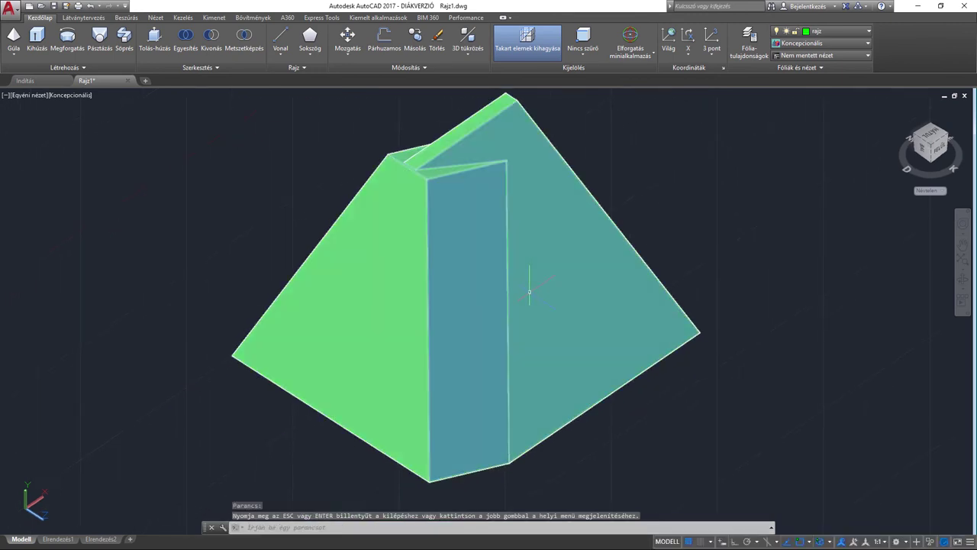
left_click(530, 282)
Step: Delete the solid and switch to the southeast isometric view via the ViewCube
key("Delete")
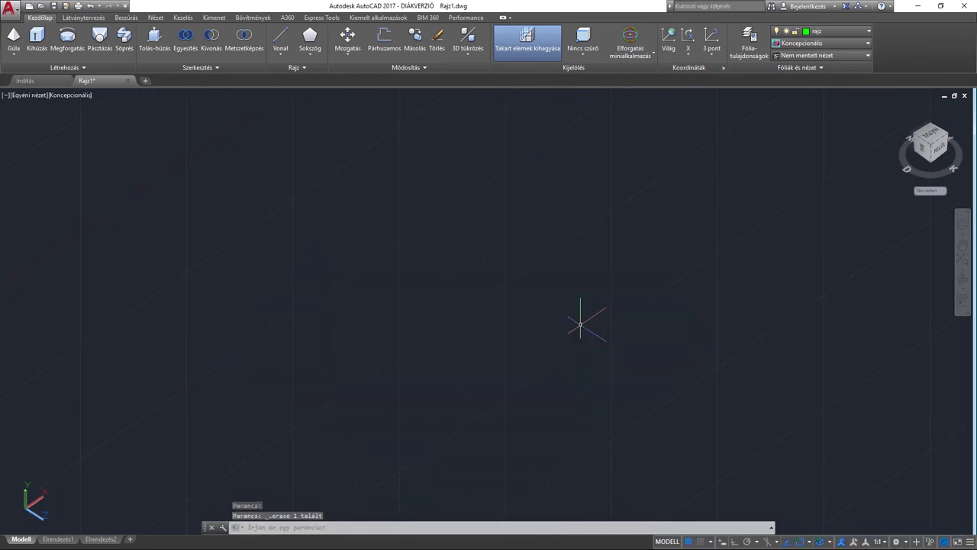
left_click(933, 137)
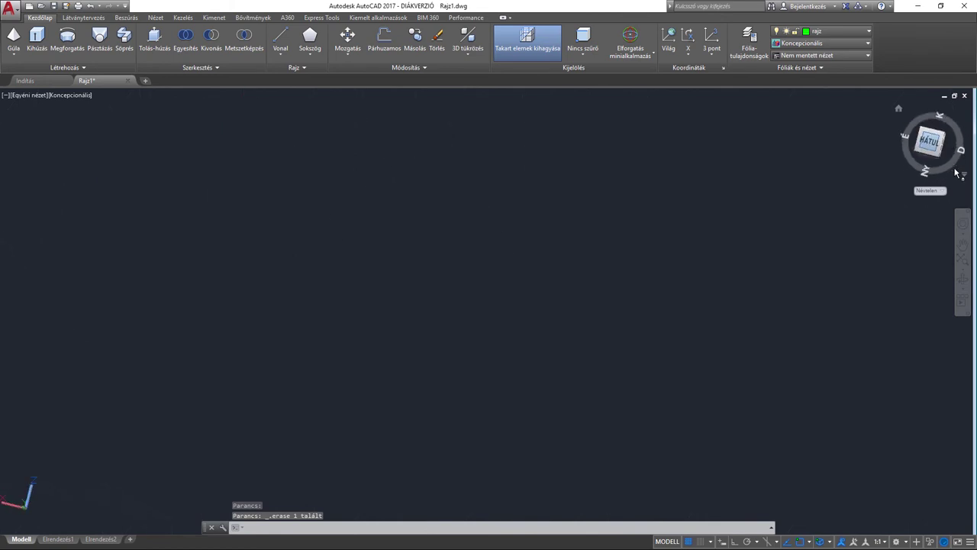
left_click(937, 157)
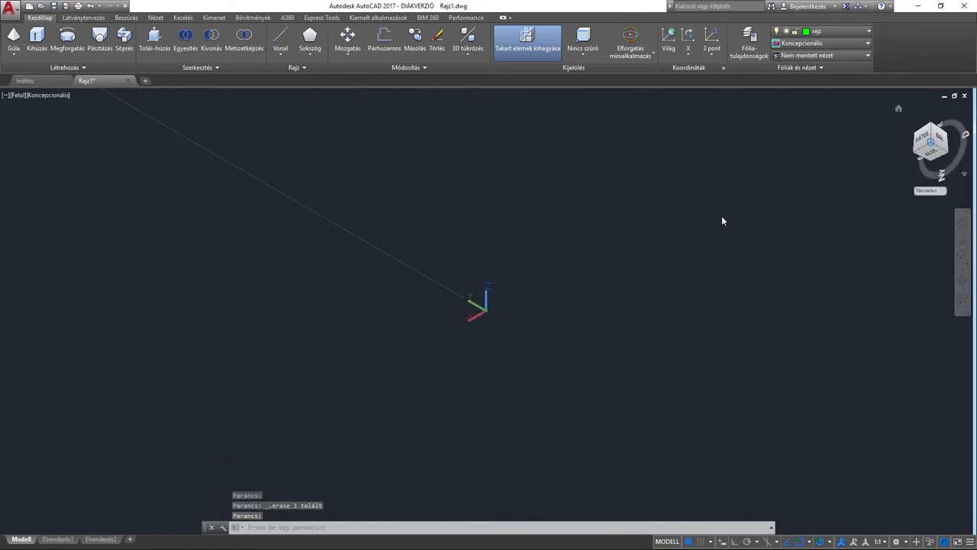
Step: Pan the empty drawing so the origin sits toward the left
left_click_drag(607, 275, 343, 306)
mouse_move(343, 305)
middle_mouse_down()
mouse_move(448, 295)
mouse_move(326, 304)
middle_mouse_up()
key("Escape")
middle_click_drag(462, 309, 343, 305)
Step: Draw a 50 by 100 rectangle with TÉGL using the Dimensions option
middle_click_drag(415, 328, 300, 375)
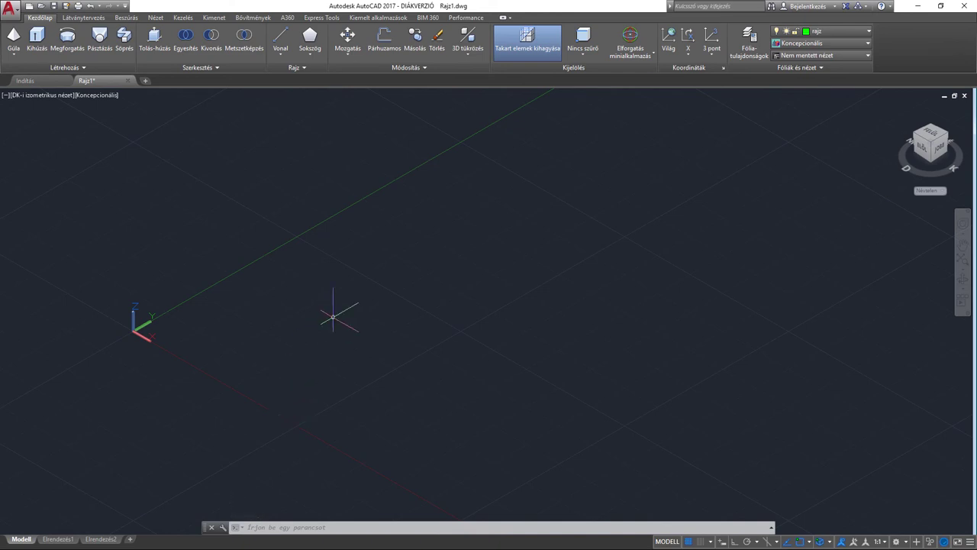
type("Tá")
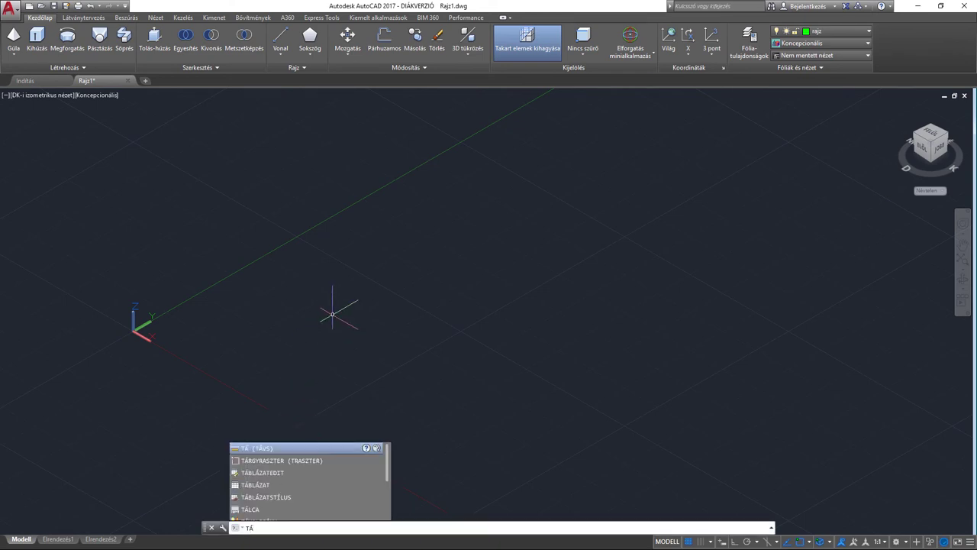
type("gl")
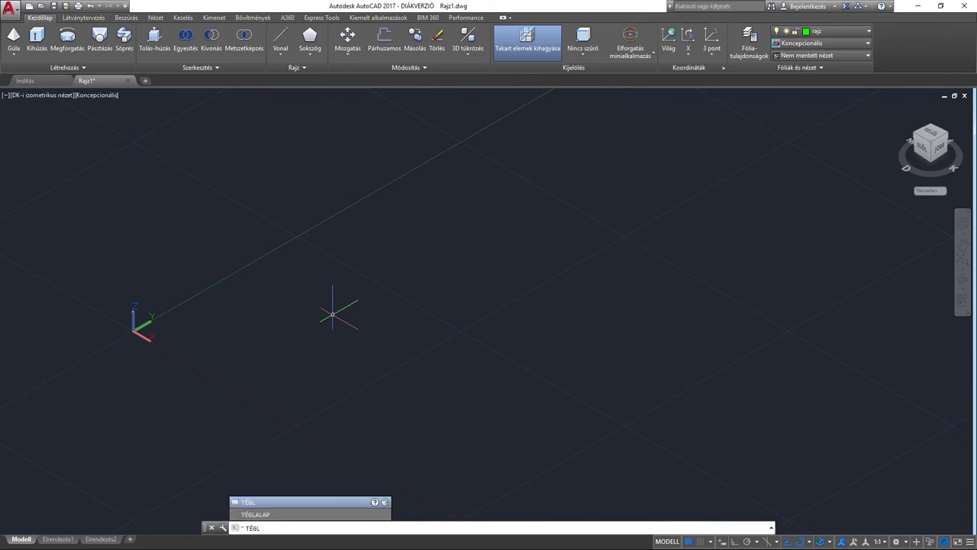
key("Return")
left_click(301, 327)
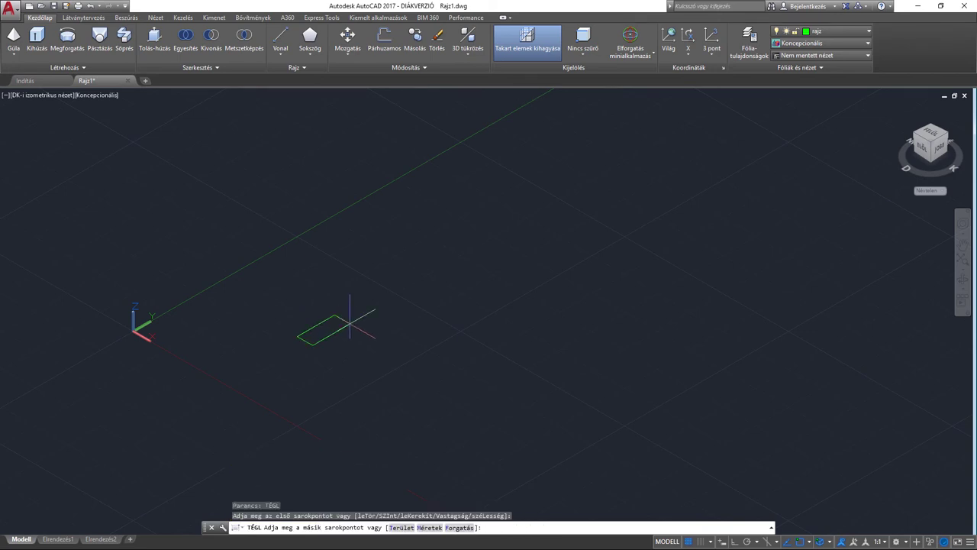
left_click(430, 528)
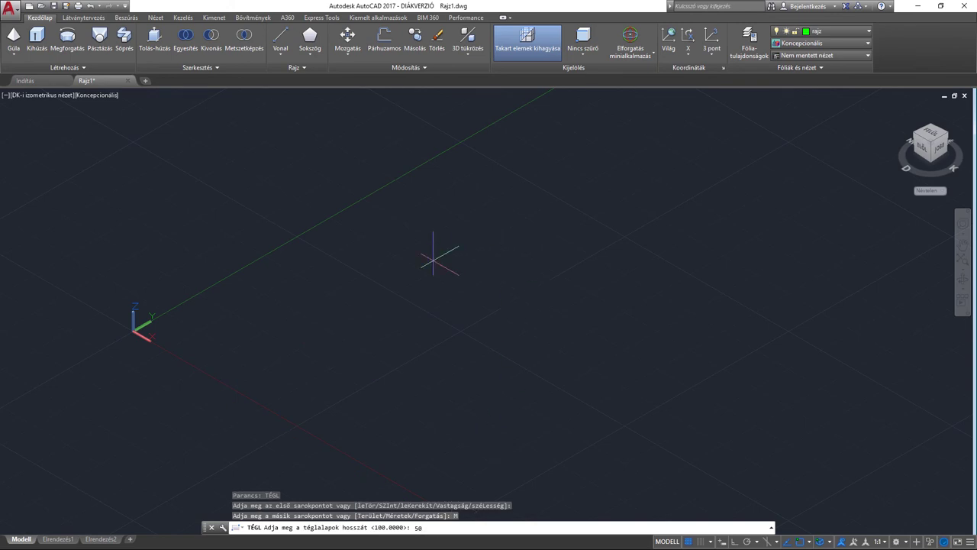
key("Return")
key("Return")
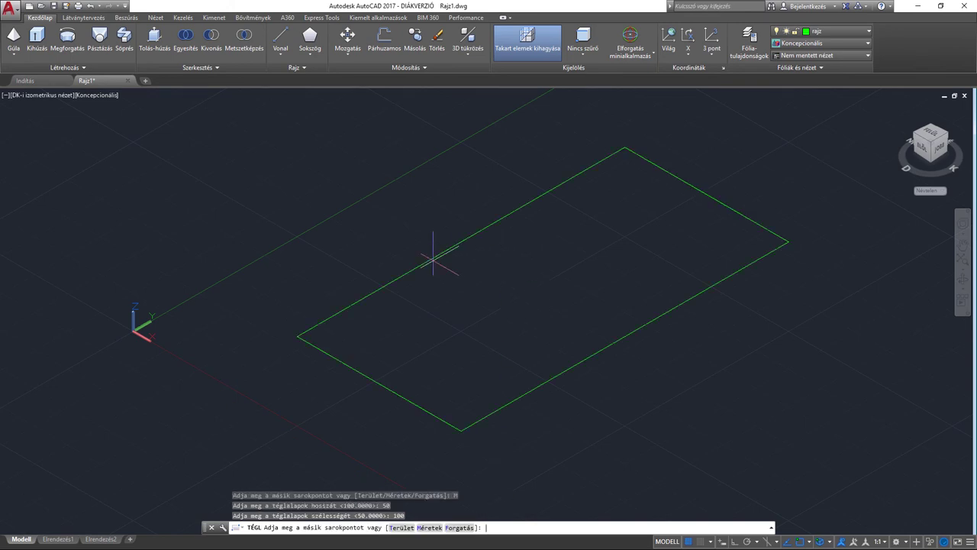
left_click(593, 264)
scroll(573, 323, "down", 3)
middle_click_drag(574, 323, 537, 320)
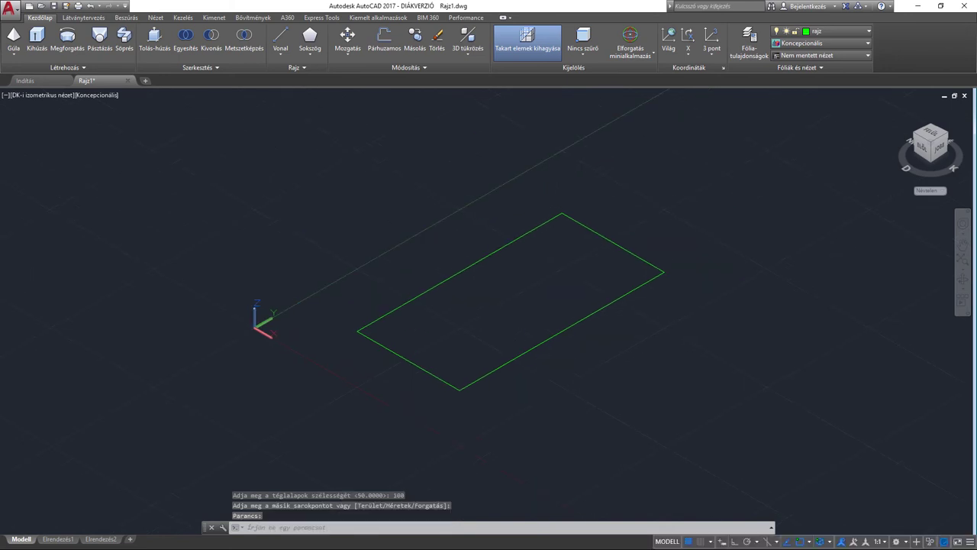
scroll(722, 316, "up", 2)
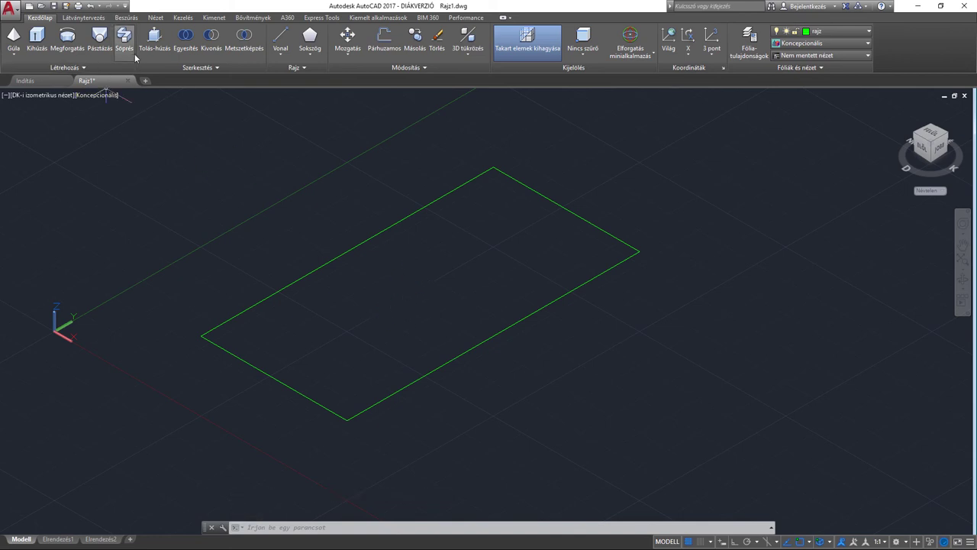
left_click(154, 38)
left_click(366, 347)
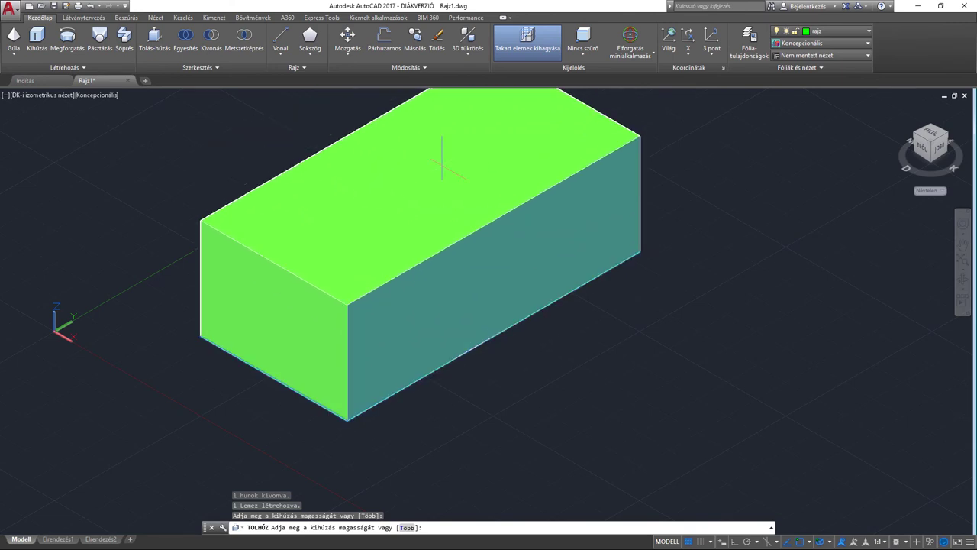
key("Escape")
scroll(334, 264, "up", 2)
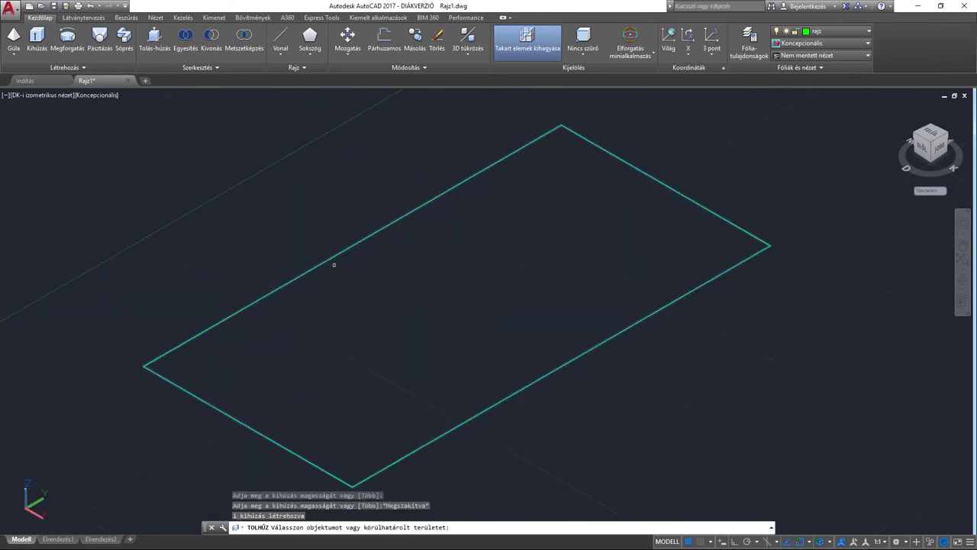
key("Escape")
scroll(360, 279, "down", 2)
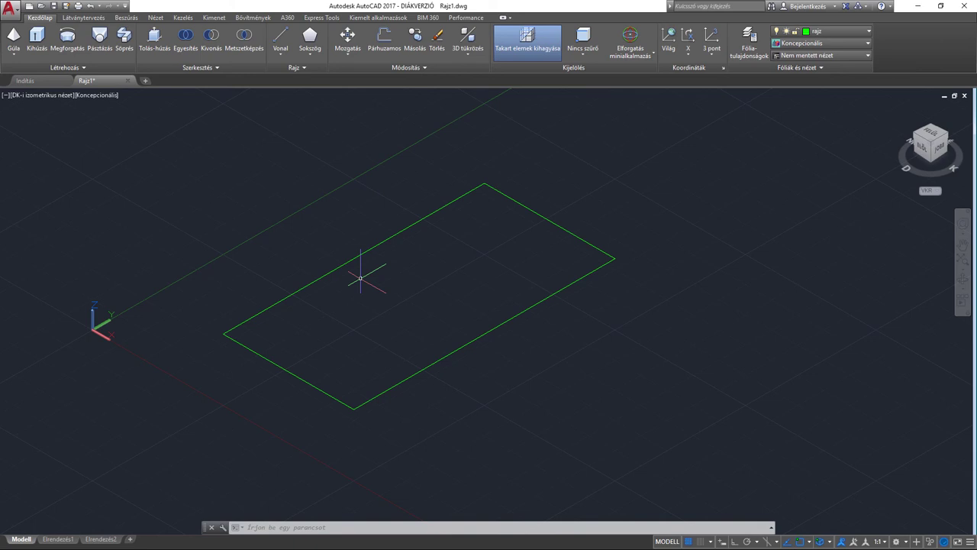
Step: Draw three circles inside the rectangle: bottom, far end and middle
middle_click_drag(411, 322, 410, 340)
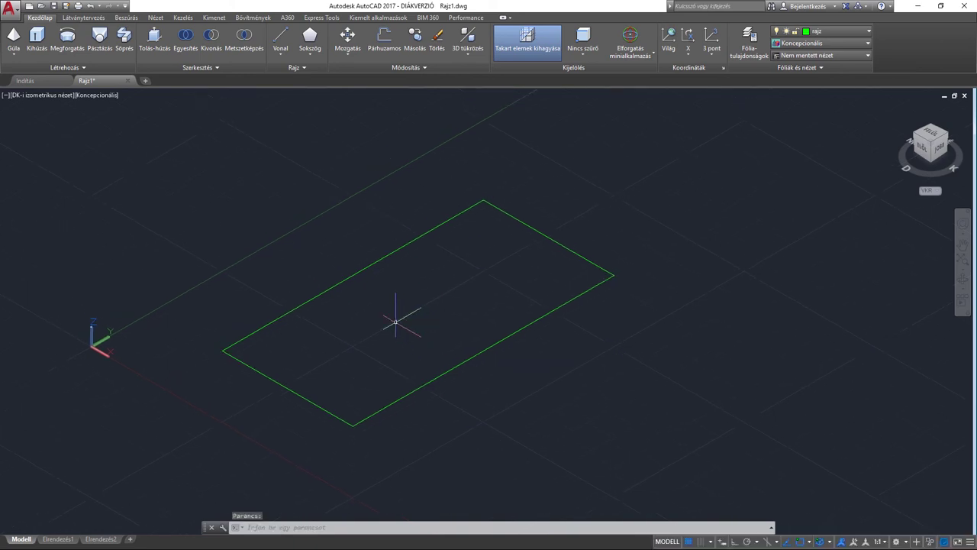
type("k")
key("Return")
scroll(350, 343, "up", 2)
middle_click_drag(347, 379, 362, 344)
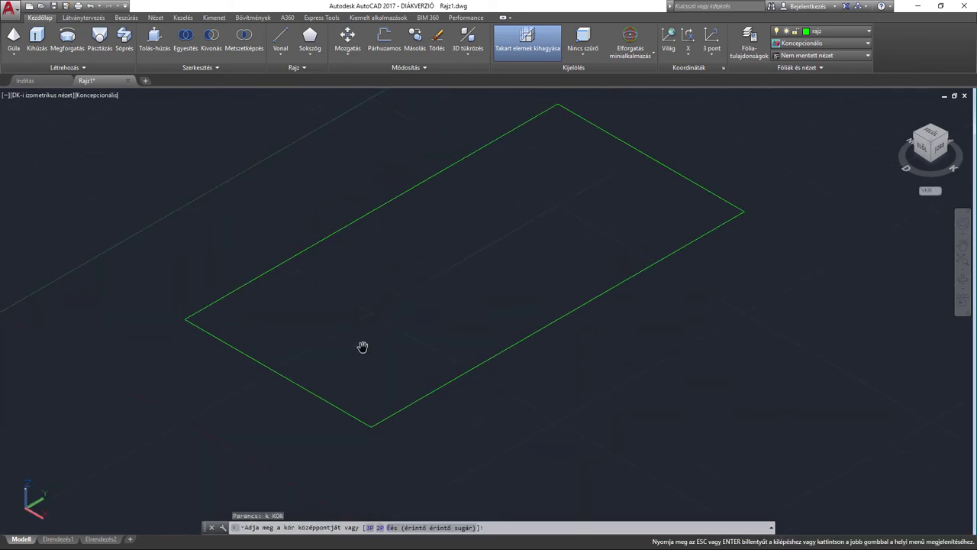
left_click(368, 340)
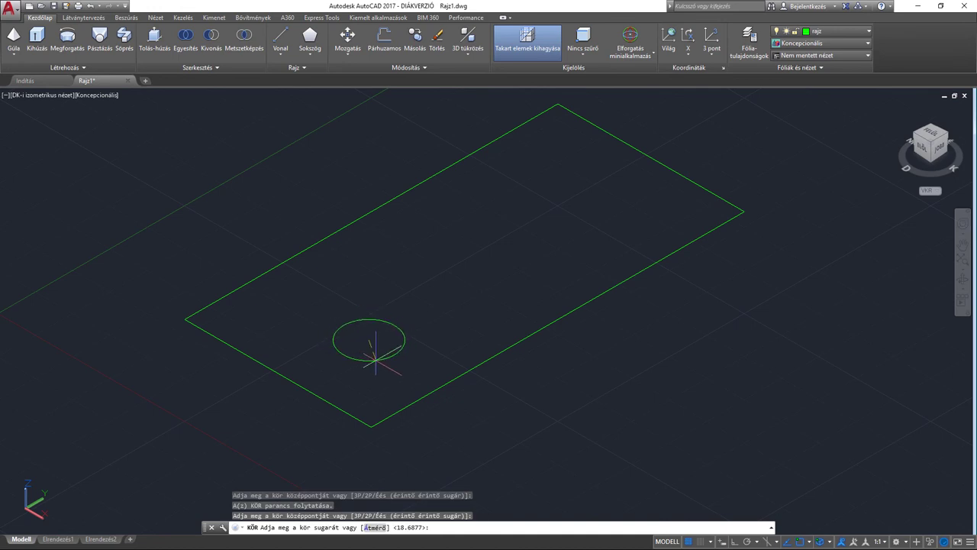
left_click(375, 357)
key("Return")
left_click(537, 186)
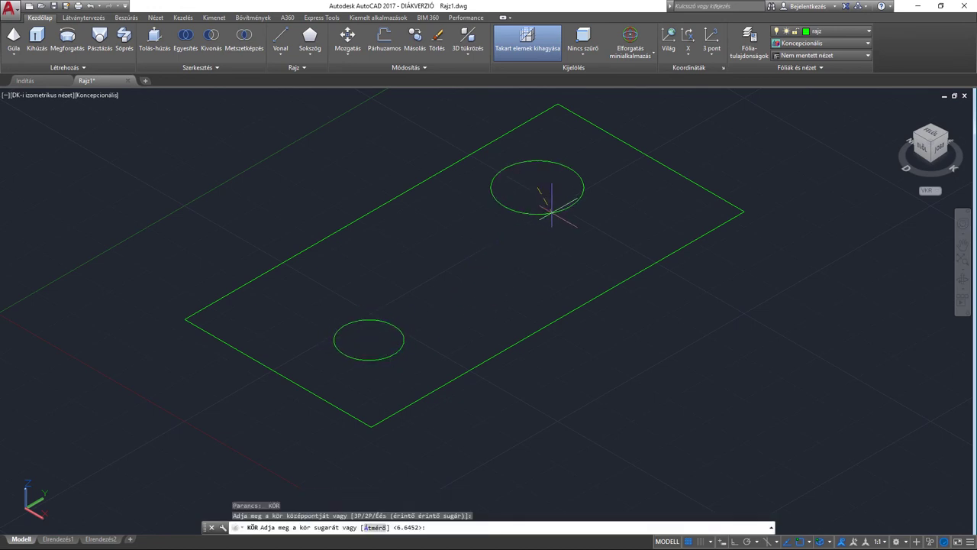
left_click(550, 213)
key("Return")
left_click(426, 247)
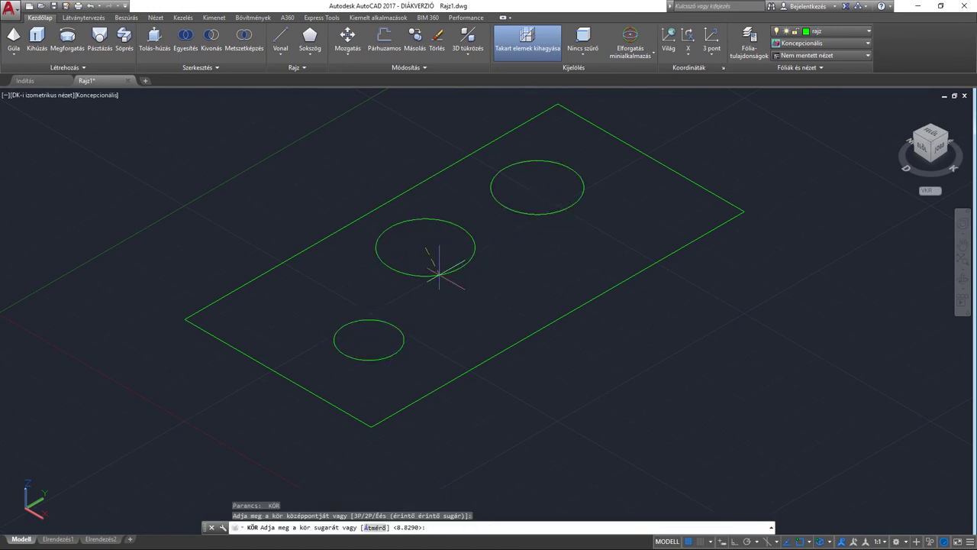
left_click(439, 272)
key("Escape")
Step: Preview an extrusion of the rectangle and three circles, then cancel it
middle_click_drag(517, 262, 499, 316)
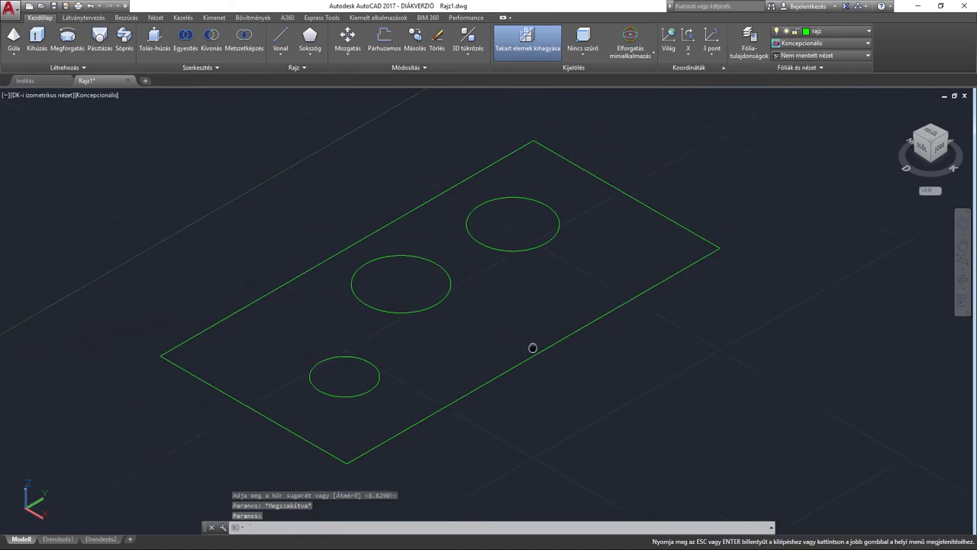
middle_click_drag(533, 348, 518, 336)
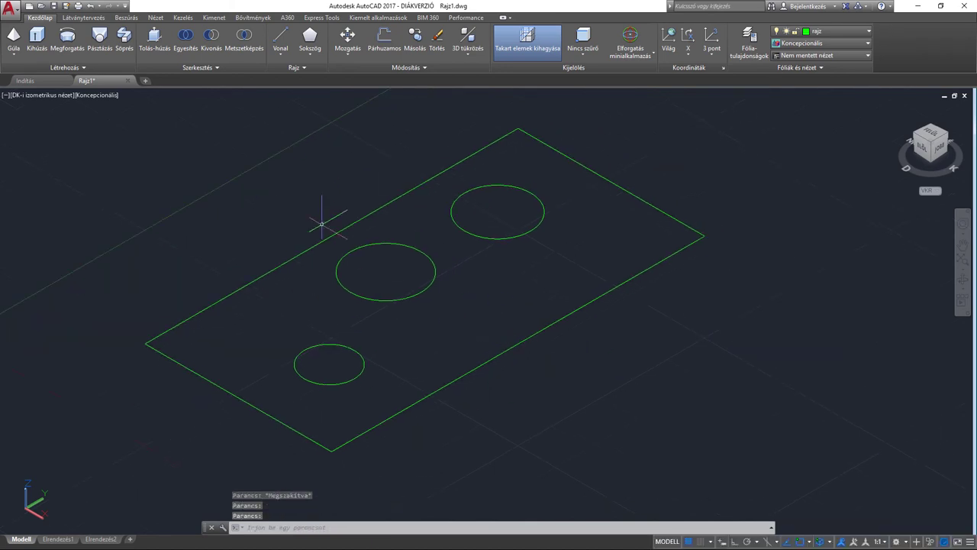
left_click(37, 39)
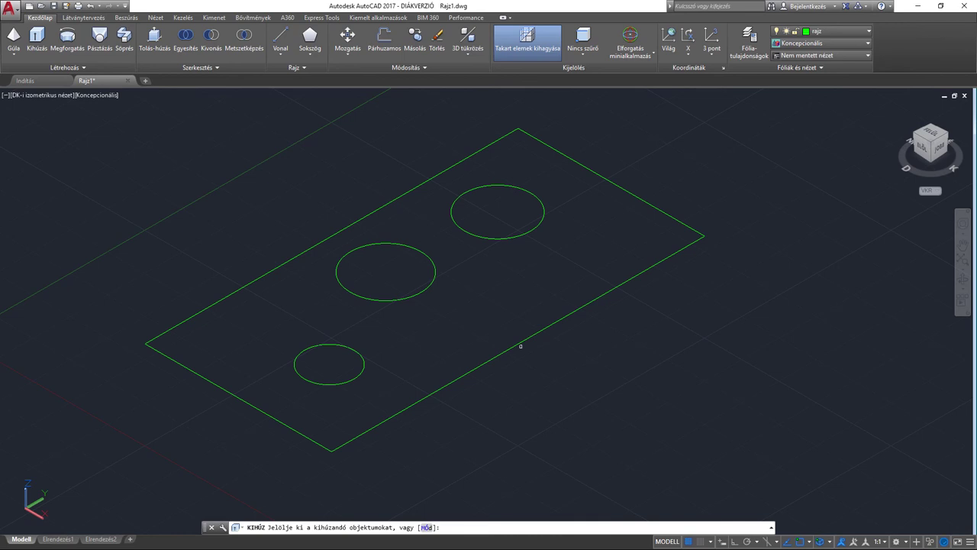
left_click(519, 343)
left_click(428, 294)
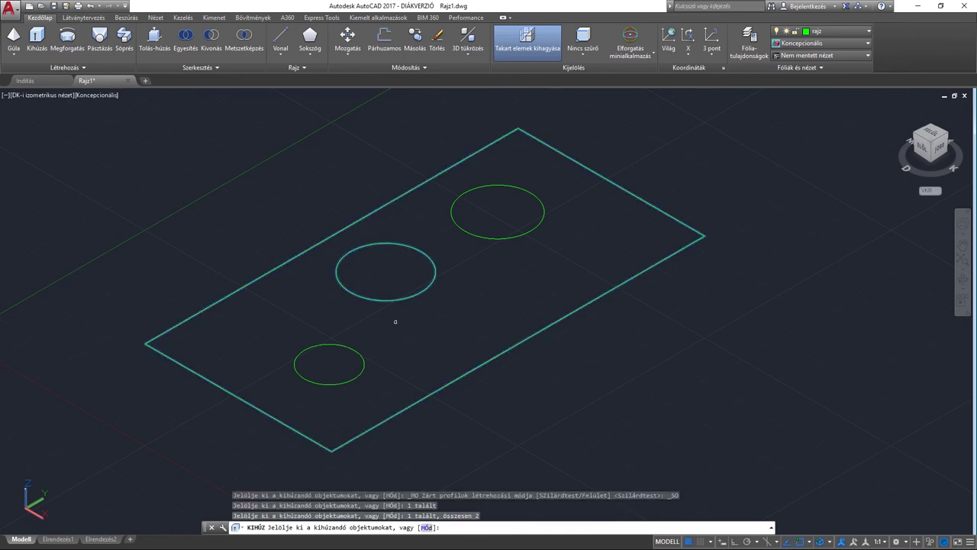
left_click(361, 353)
left_click(543, 223)
left_click(524, 242)
key("Return")
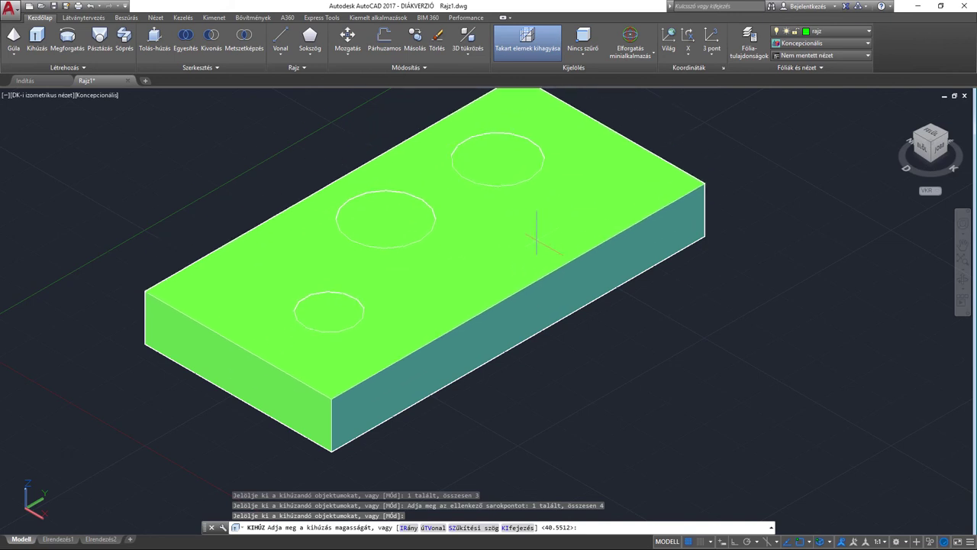
key("Escape")
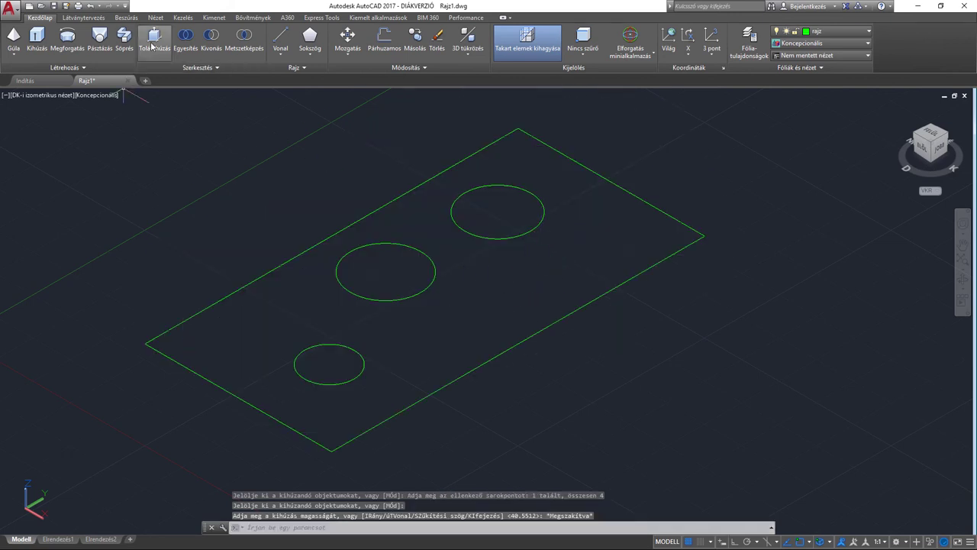
Step: Presspull the area inside the rectangle into a 50-unit-tall block with three holes
left_click(153, 43)
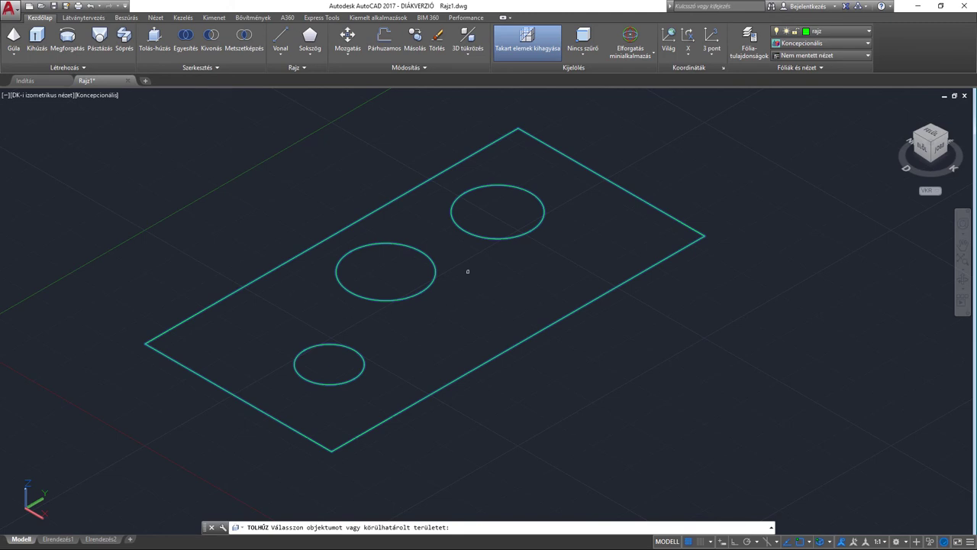
left_click(485, 308)
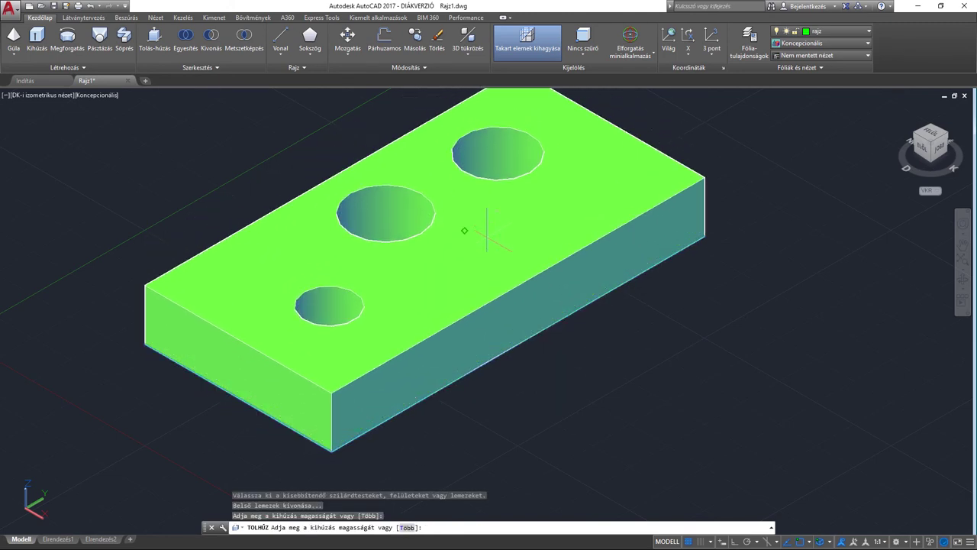
scroll(482, 217, "down", 2)
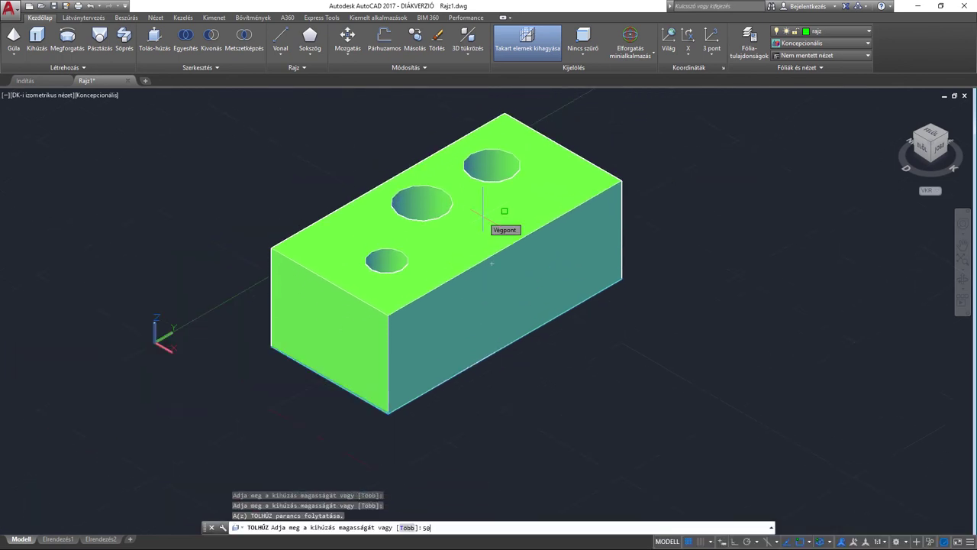
key("Return")
key("Return")
middle_click_drag(464, 247, 463, 336)
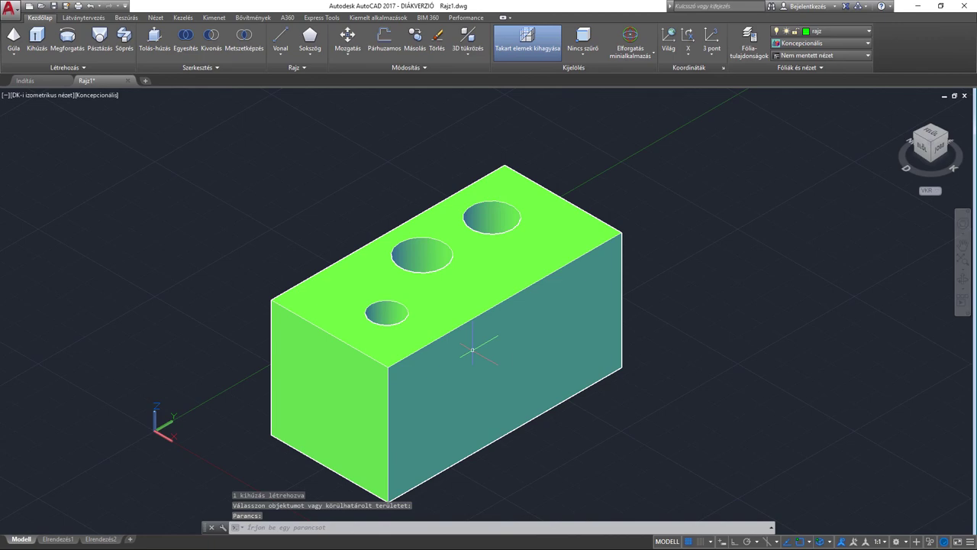
Step: Move the holed block to the right of the original outline
left_click(961, 282)
mouse_move(622, 343)
left_mouse_down()
mouse_move(396, 369)
mouse_move(426, 392)
left_mouse_up()
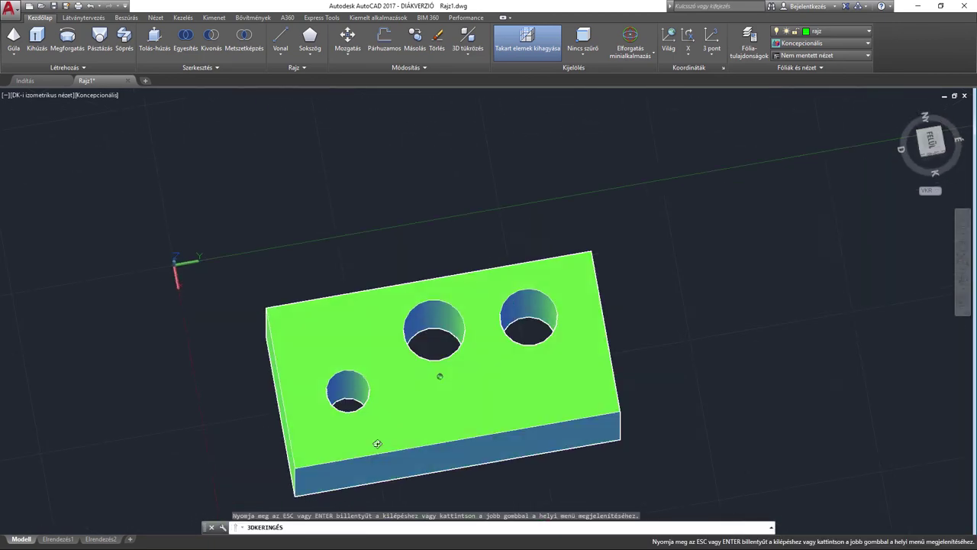
key("Escape")
scroll(456, 423, "down", 3)
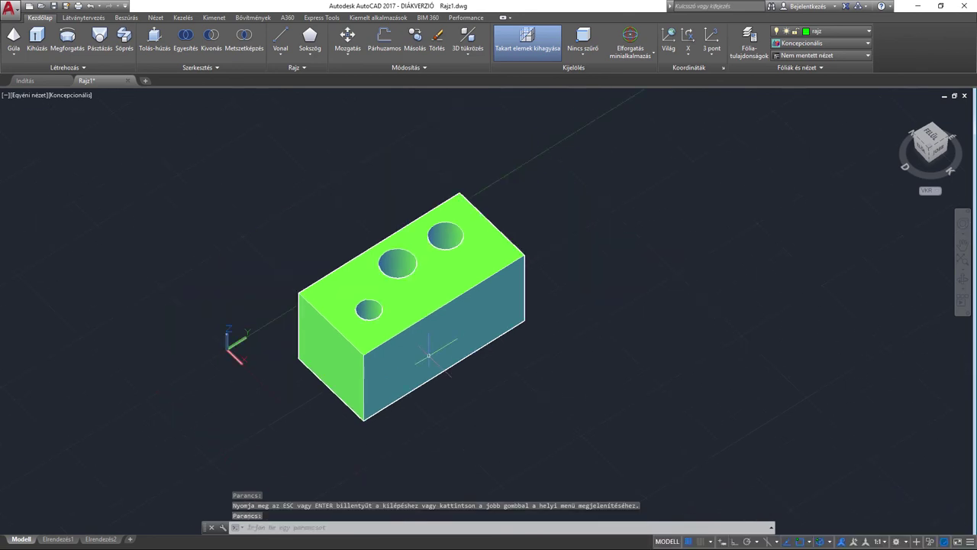
left_click(429, 356)
type("mo")
key("Return")
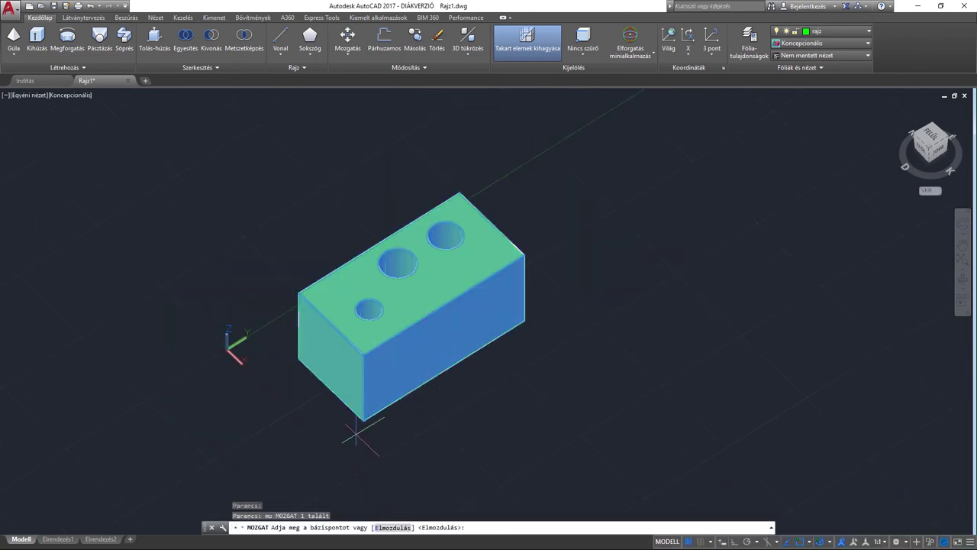
left_click(364, 420)
left_click(619, 418)
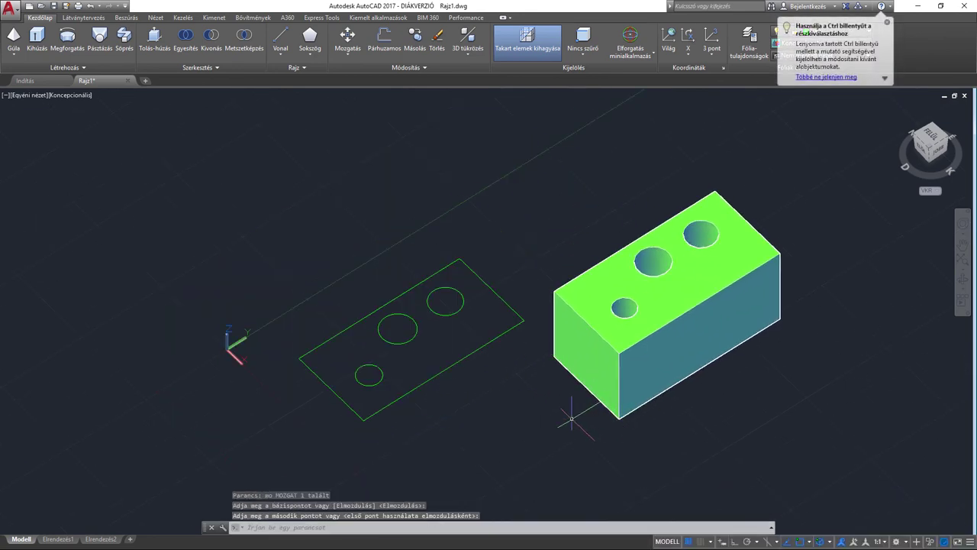
key("Escape")
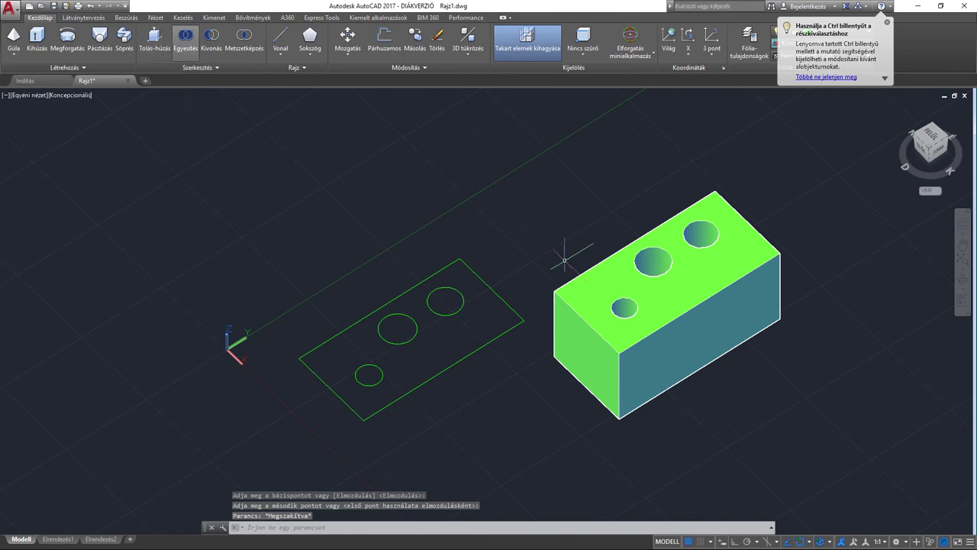
scroll(626, 279, "up", 2)
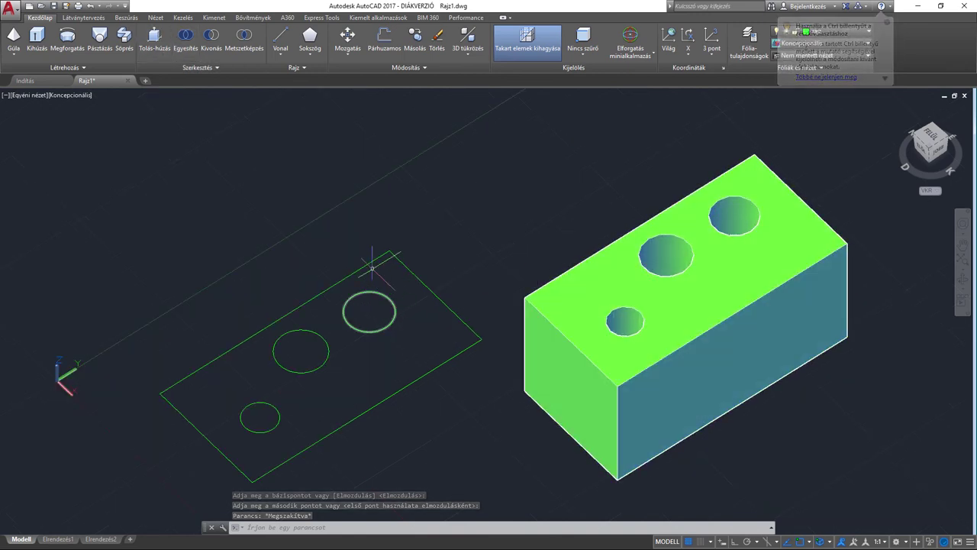
left_click(155, 39)
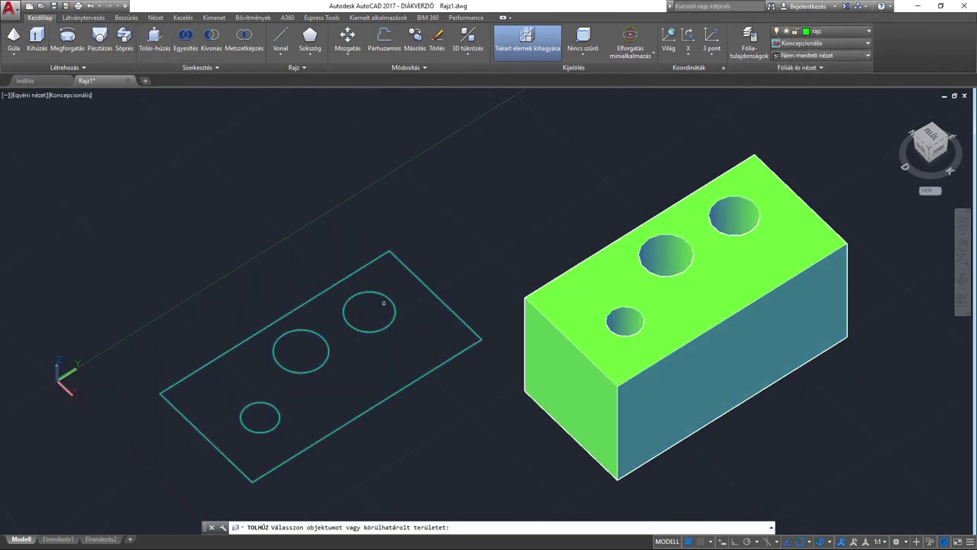
Step: Try raising only the middle circle, cancel, and reframe the outline
left_click(310, 347)
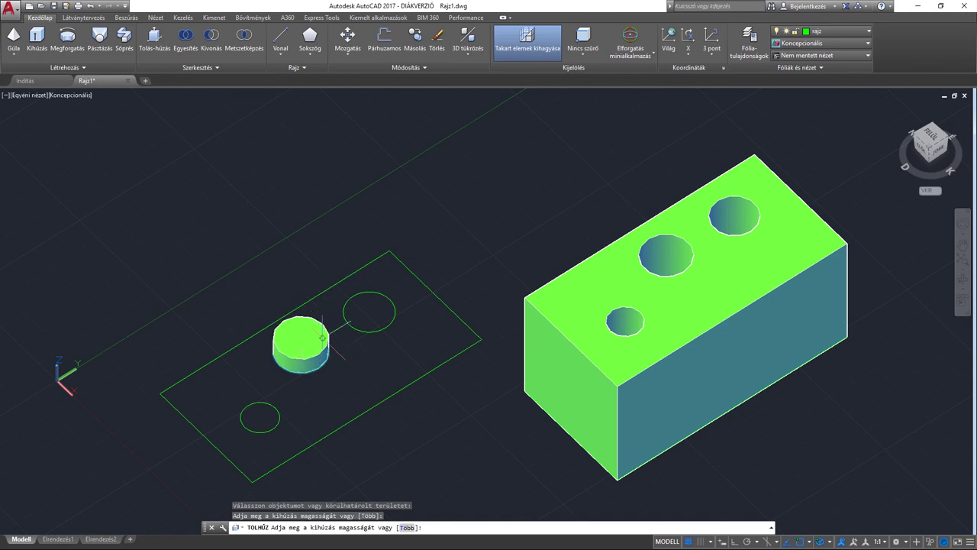
key("Escape")
scroll(304, 357, "up", 2)
middle_click_drag(304, 357, 326, 314)
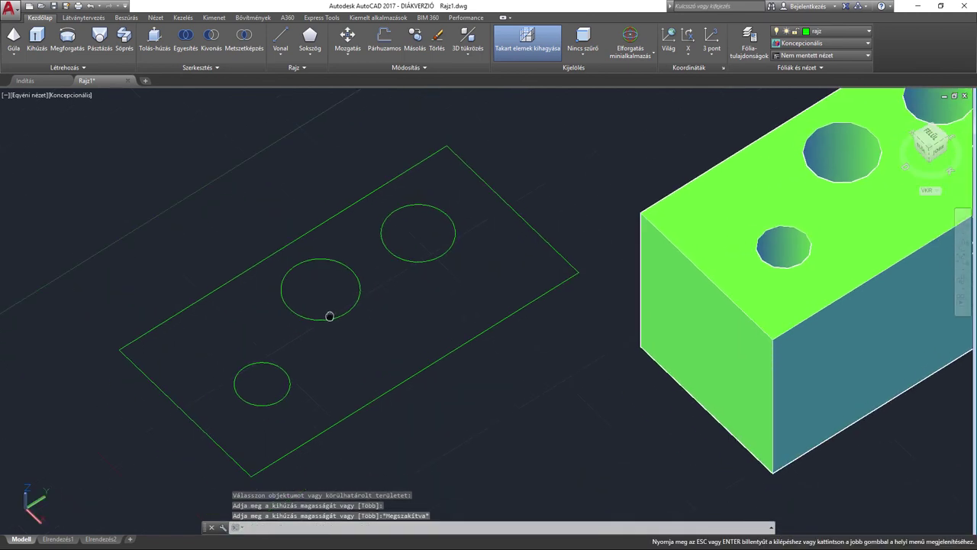
Step: Presspull the top-right, middle and bottom-left circles up into standing cylinders
left_click(154, 39)
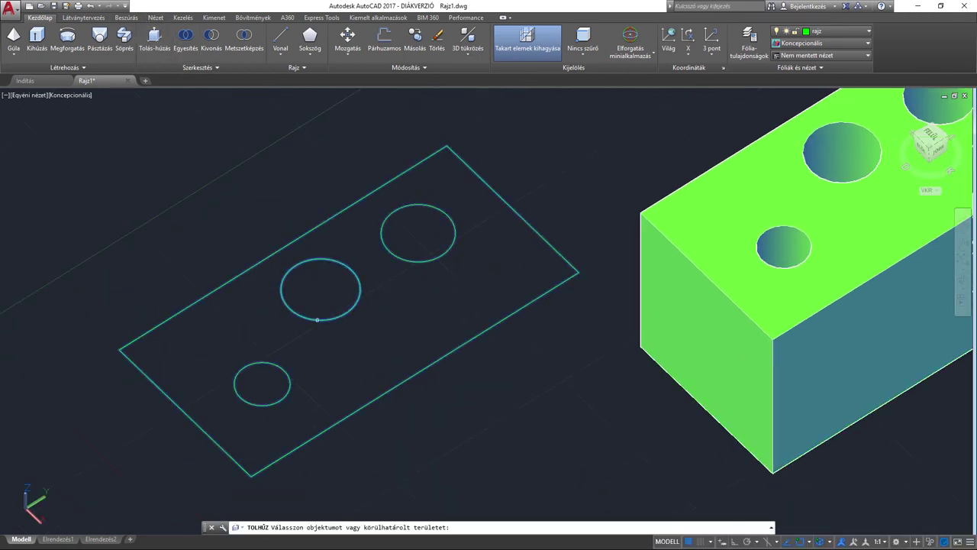
left_click(424, 246)
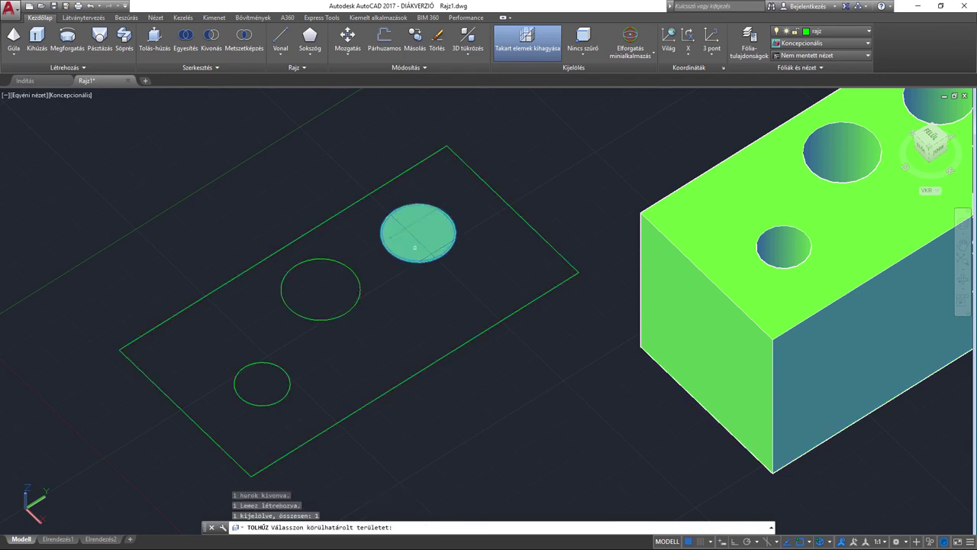
left_click(324, 286)
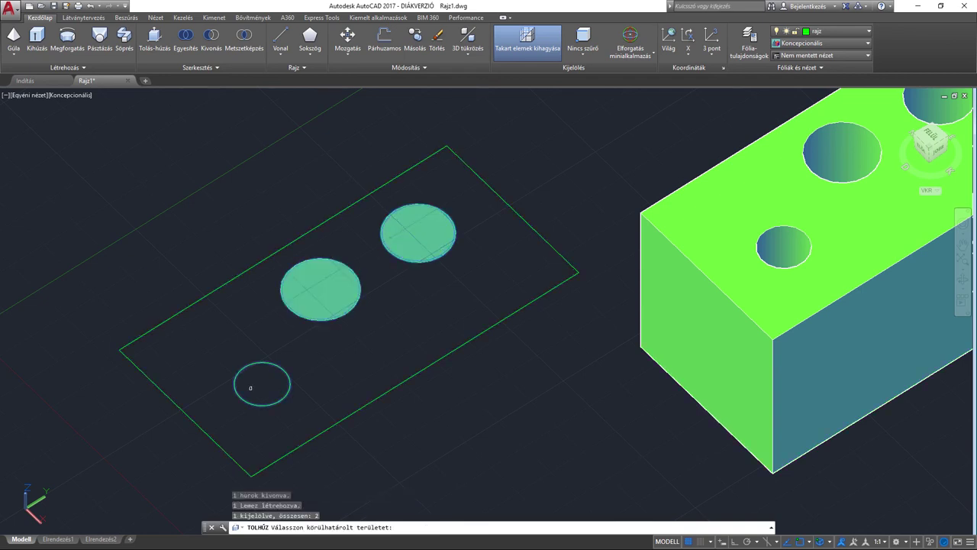
left_click(252, 388)
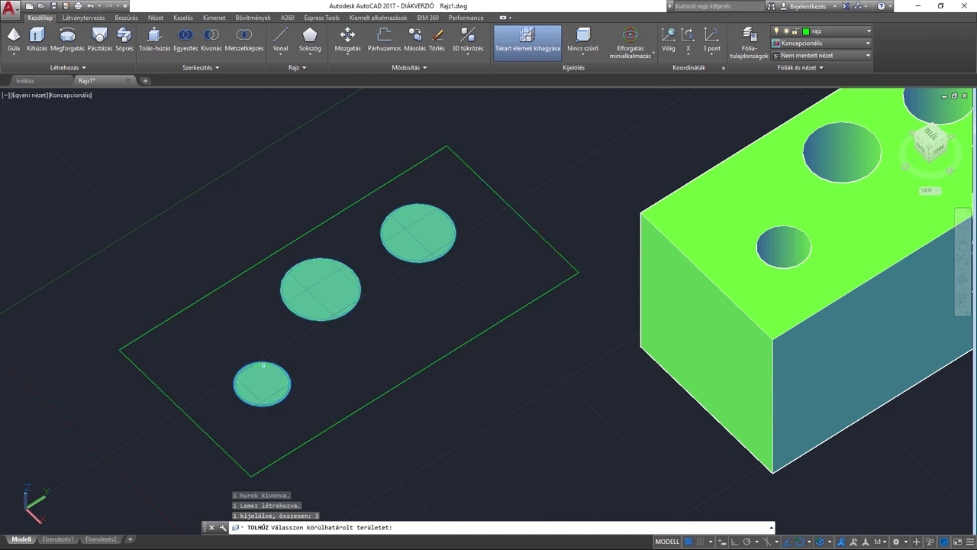
key("Return")
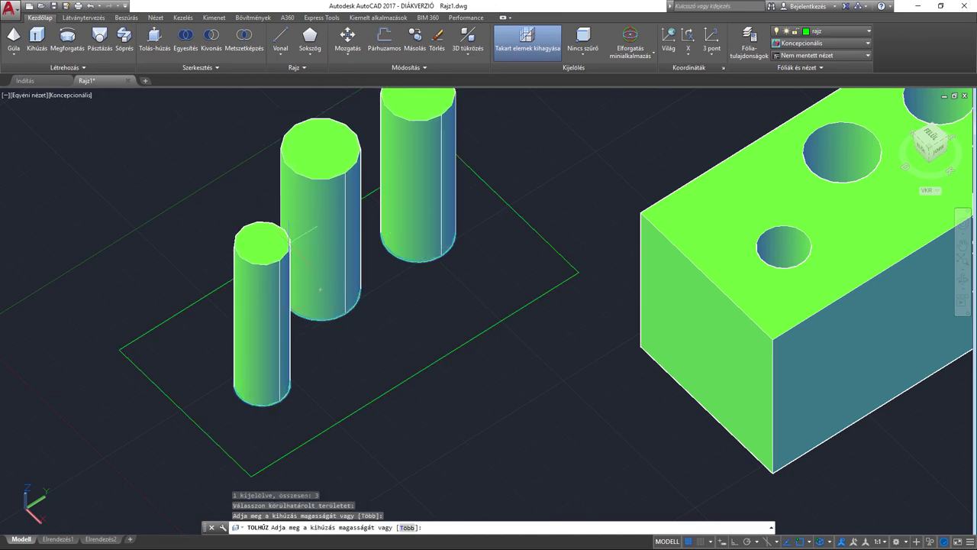
scroll(308, 279, "down", 2)
scroll(256, 142, "up", 2)
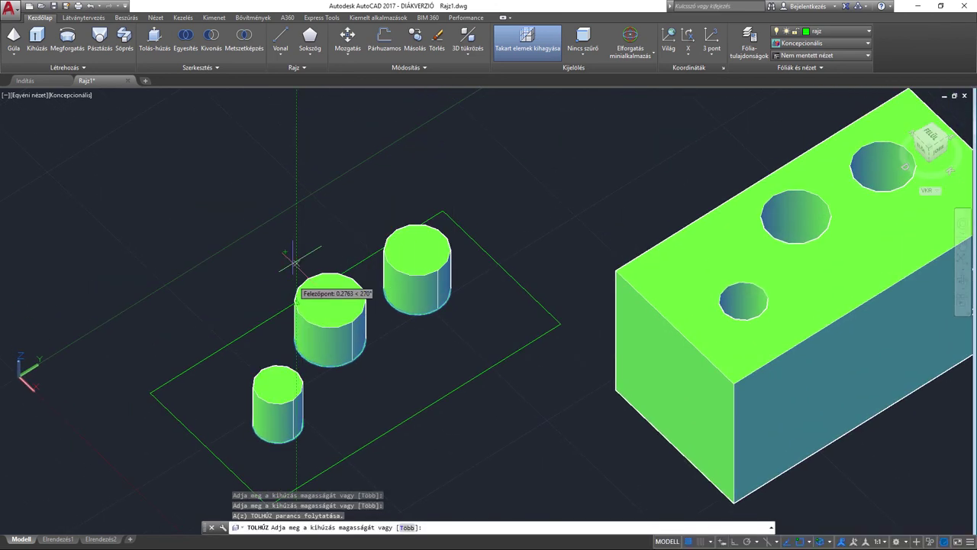
left_click(284, 249)
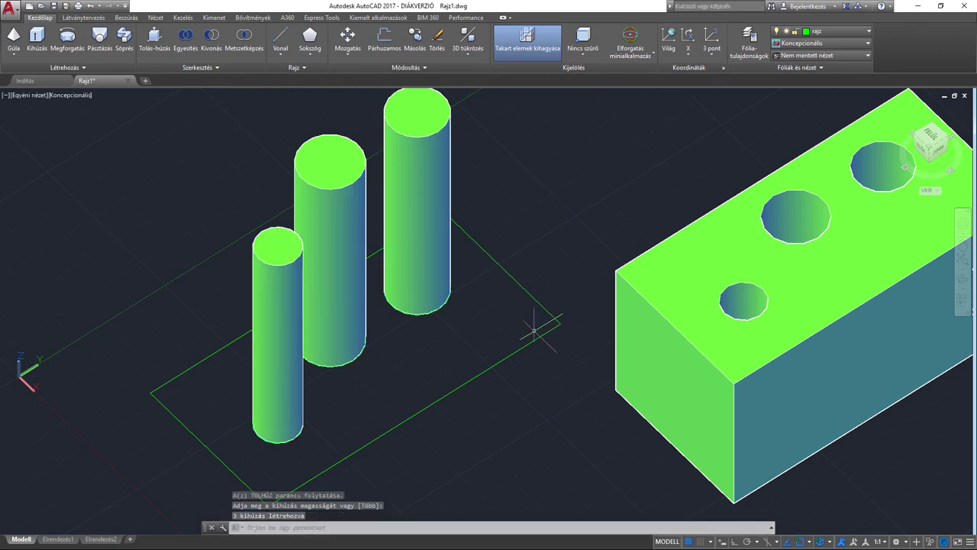
key("Escape")
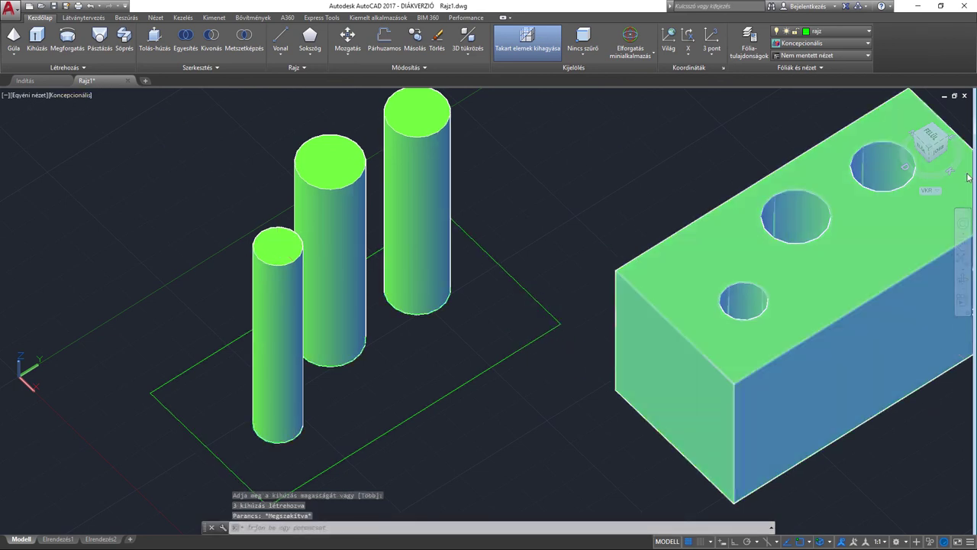
left_click(964, 263)
mouse_move(453, 331)
left_mouse_down()
mouse_move(508, 303)
mouse_move(469, 345)
mouse_move(469, 288)
mouse_move(428, 280)
mouse_move(381, 287)
mouse_move(563, 308)
mouse_move(568, 329)
mouse_move(540, 312)
mouse_move(553, 316)
mouse_move(390, 275)
mouse_move(456, 298)
left_mouse_up()
left_click_drag(580, 306, 593, 303)
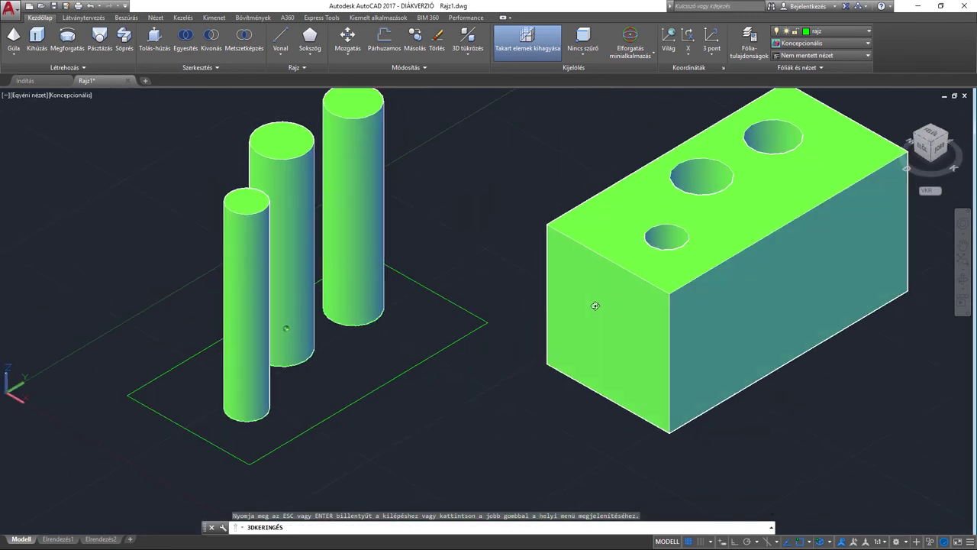
mouse_move(408, 293)
left_mouse_down()
mouse_move(377, 337)
mouse_move(404, 334)
mouse_move(386, 339)
left_mouse_up()
mouse_move(504, 294)
left_mouse_down()
mouse_move(484, 312)
mouse_move(426, 316)
left_mouse_up()
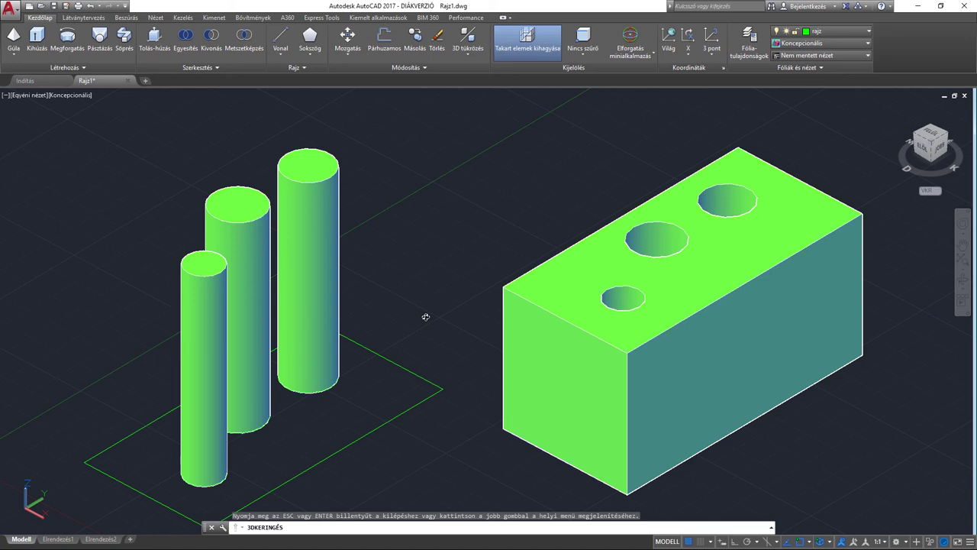
key("Escape")
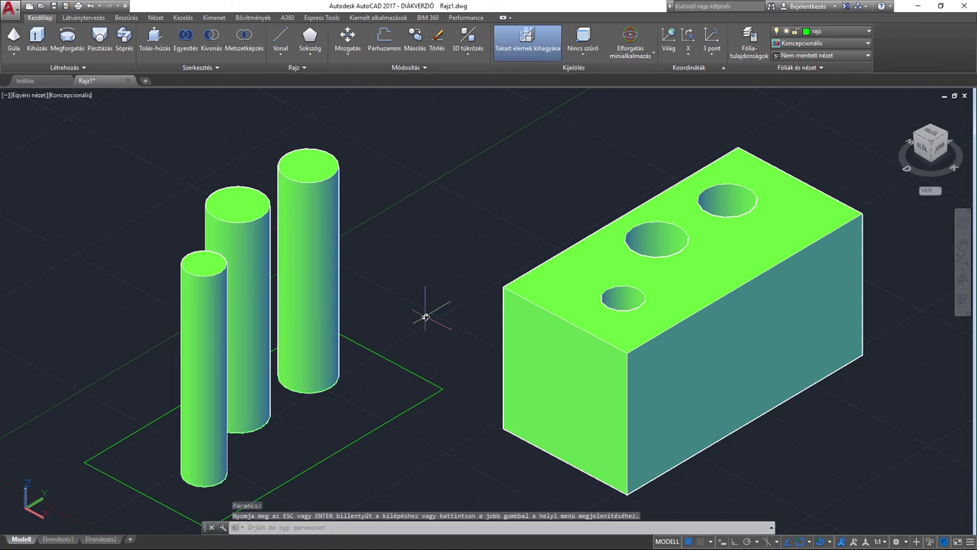